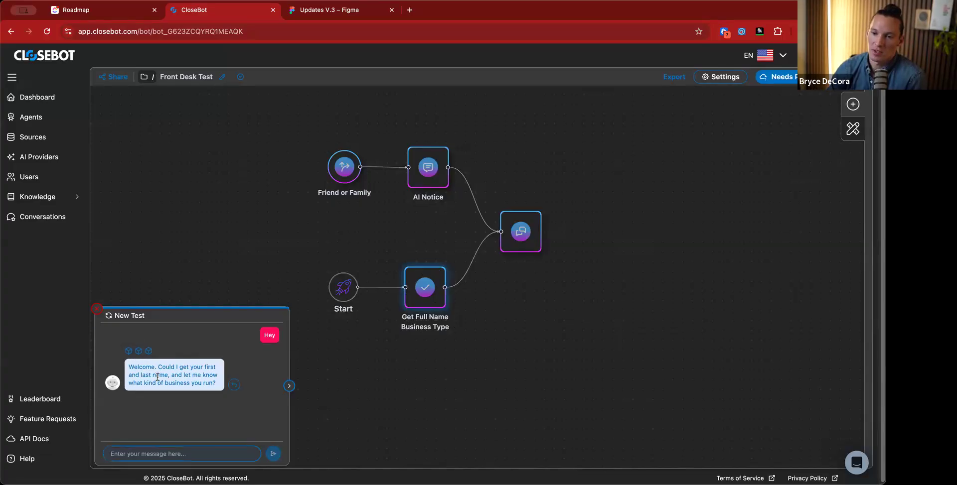
Send "Oh this is your aunt :) just wanted to say I'm proud of you" in the test chat
{"action": "triple_click", "coordinate": [186, 377]}
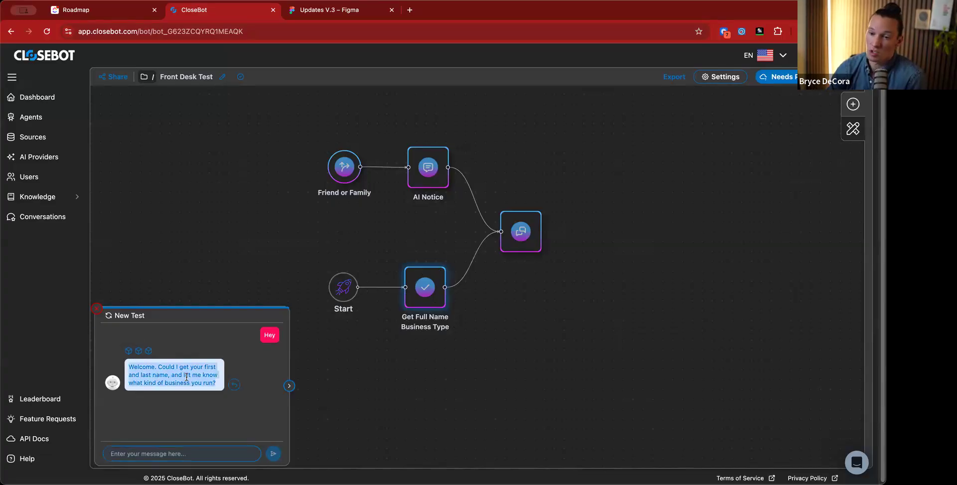
{"action": "left_click", "coordinate": [200, 449]}
{"action": "type", "text": "Oh this is your aunt :"}
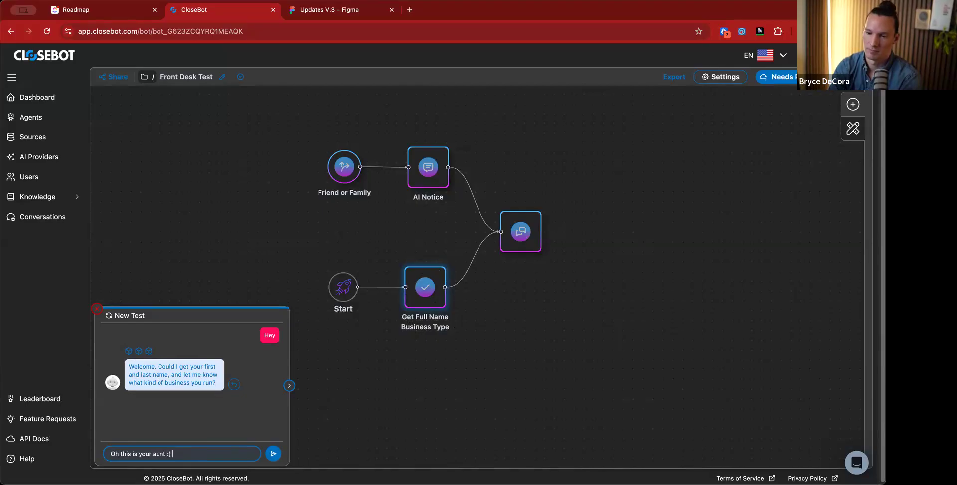
{"action": "type", "text": "t wanted to"}
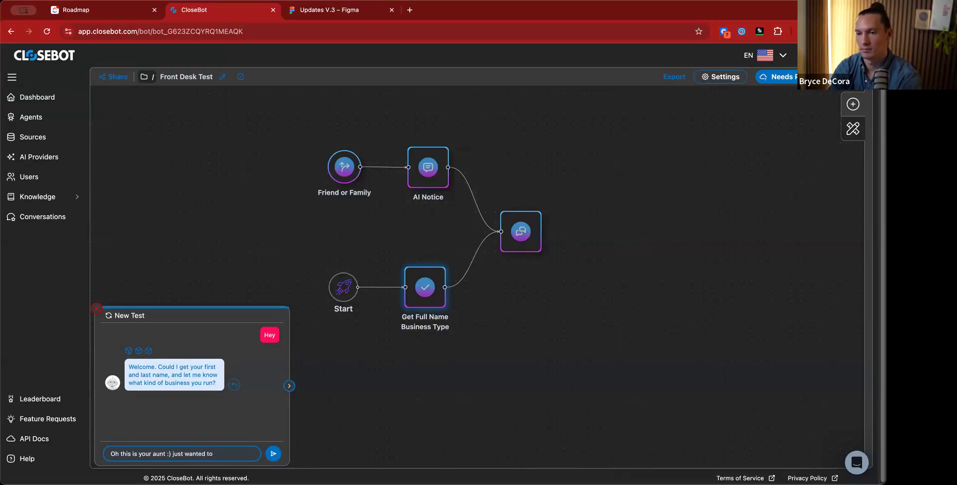
{"action": "type", "text": " say I'm proud of you"}
{"action": "key", "text": "Return"}
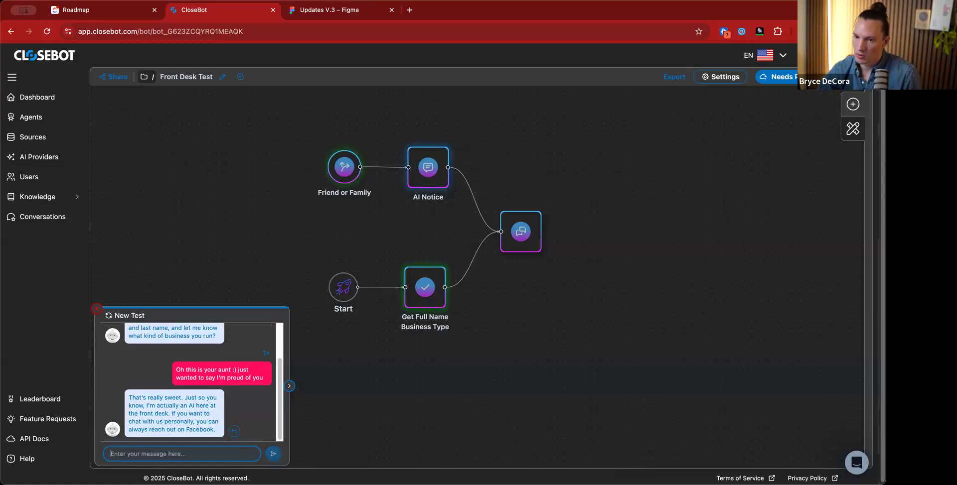
{"action": "mouse_move", "coordinate": [266, 353]}
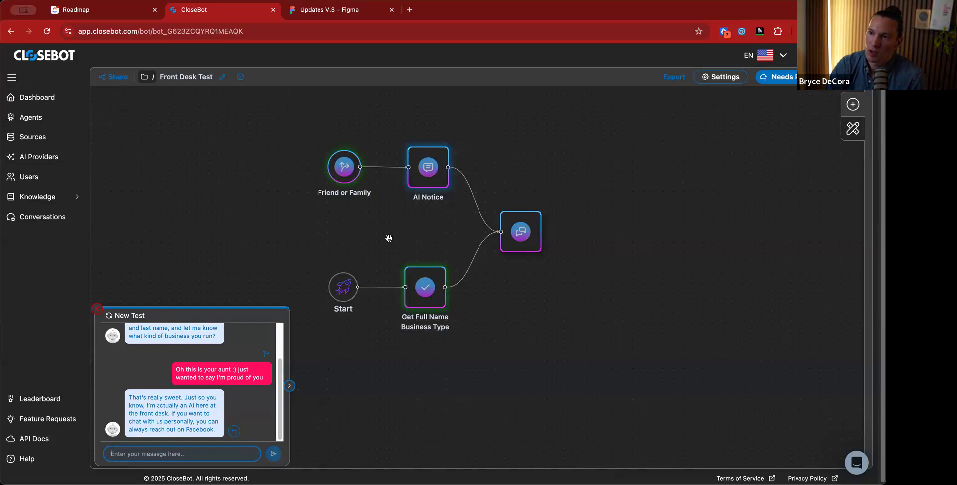
Inspect the AI Notice statement's advanced settings, including the option to move on without a response
{"action": "left_click", "coordinate": [426, 180]}
{"action": "left_click", "coordinate": [720, 299]}
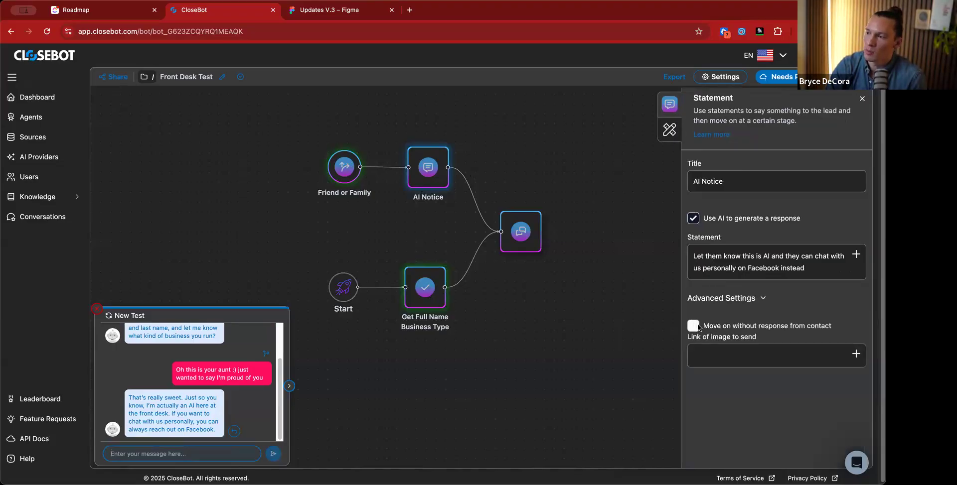
{"action": "left_click", "coordinate": [643, 247]}
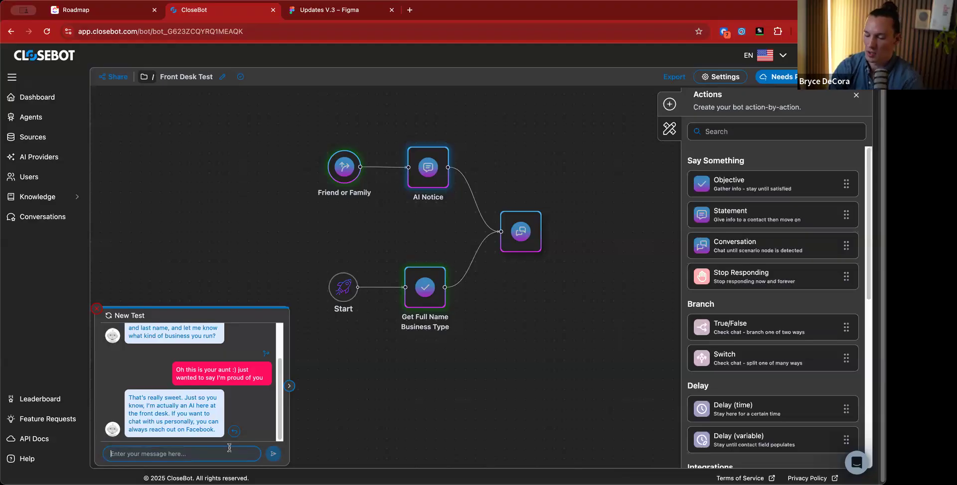
Reply "Oh got it" in the test chat
{"action": "type", "text": "Oh got it"}
{"action": "key", "text": "Return"}
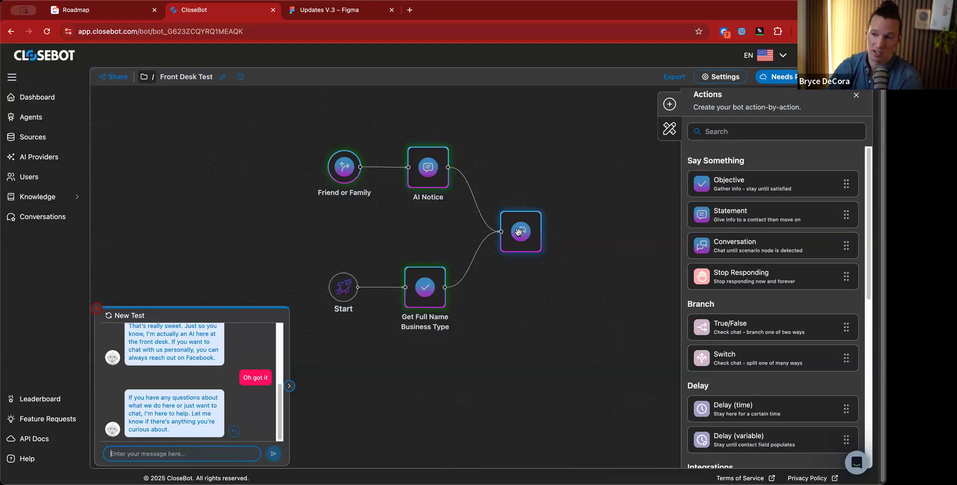
Delete the connection between AI Notice and the conversation node, and close the test chat
{"action": "left_click", "coordinate": [482, 217]}
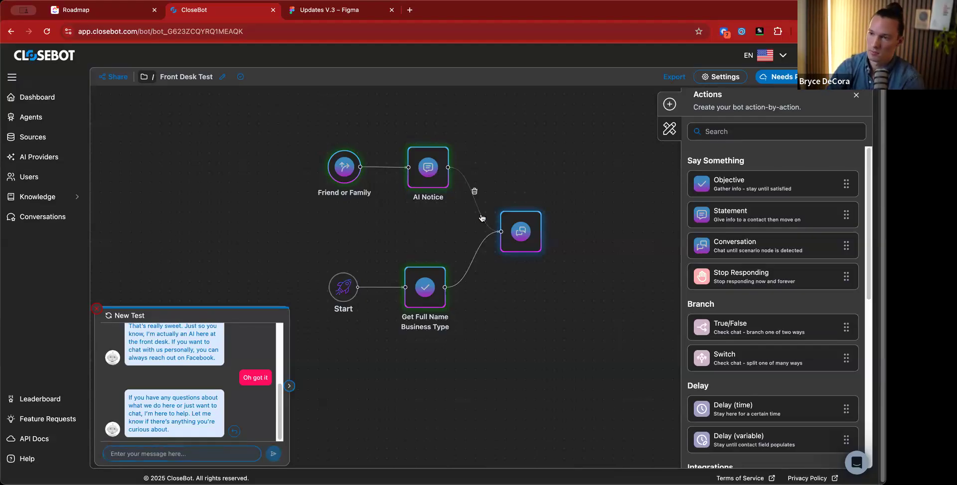
{"action": "left_click", "coordinate": [474, 192]}
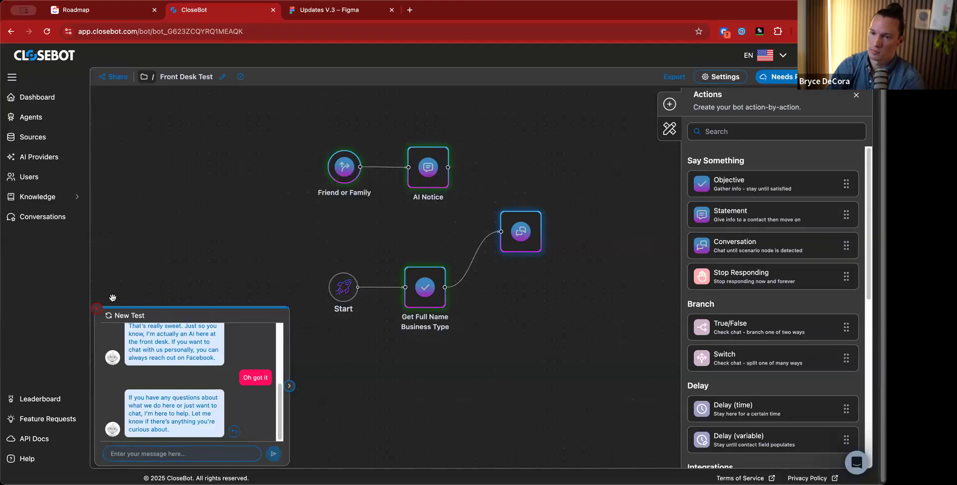
{"action": "left_click", "coordinate": [96, 308]}
Move the conversation node level with Get Full Name Business Type, and review the AI Notice statement's settings
{"action": "left_click_drag", "start_coordinate": [517, 232], "coordinate": [517, 286]}
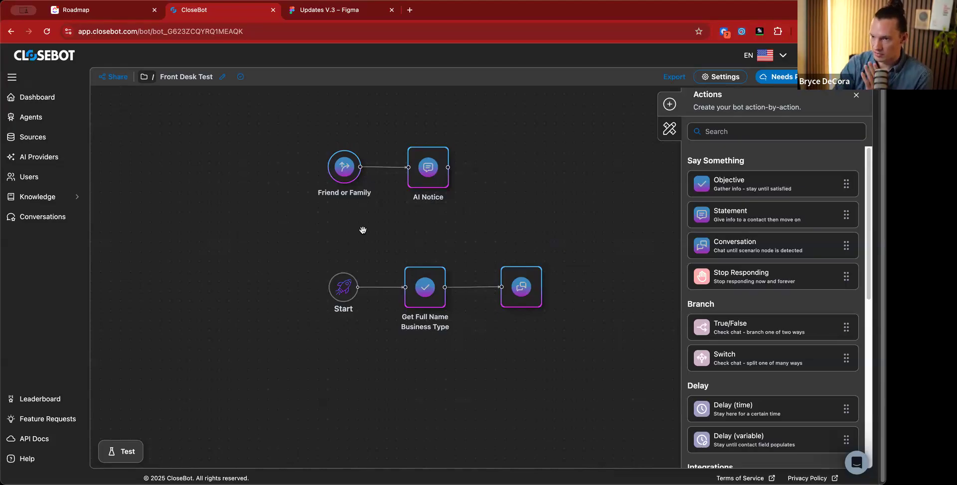
{"action": "left_click", "coordinate": [427, 175]}
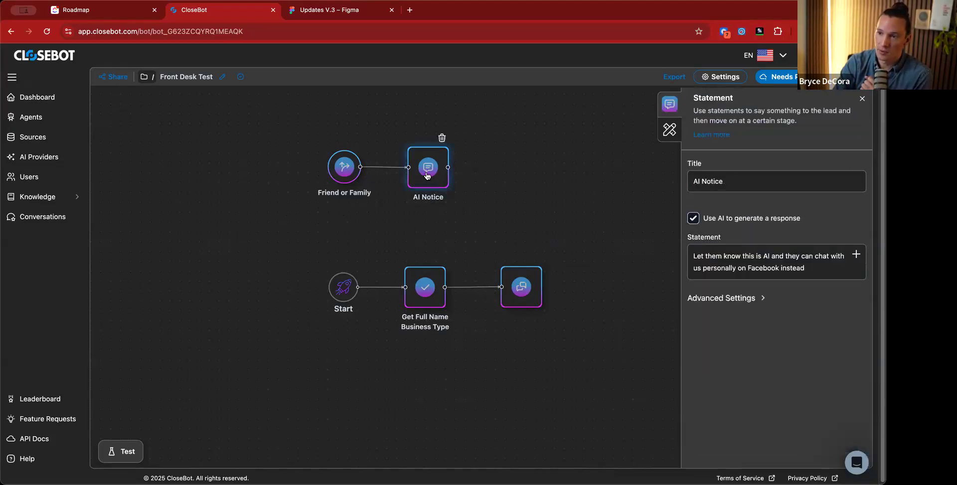
{"action": "left_click", "coordinate": [451, 173]}
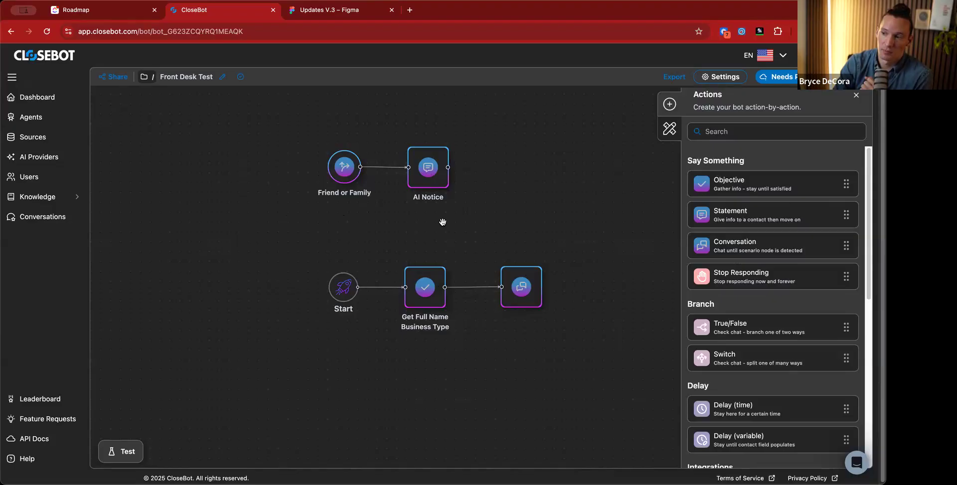
Add a Custom Scenario node to the canvas below the Start node
{"action": "scroll", "coordinate": [577, 209], "scroll_direction": "right", "scroll_amount": 3}
{"action": "scroll", "coordinate": [577, 210], "scroll_direction": "down", "scroll_amount": 2}
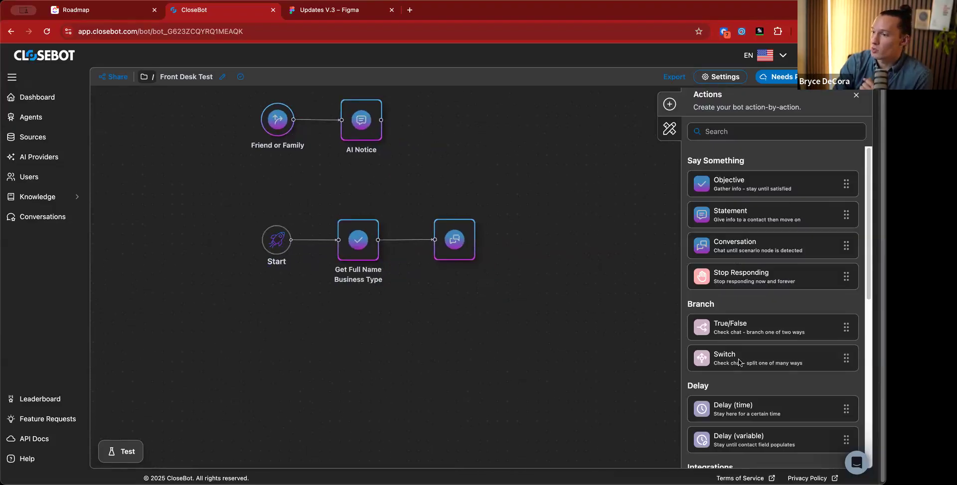
{"action": "scroll", "coordinate": [738, 359], "scroll_direction": "down", "scroll_amount": 6}
{"action": "left_click_drag", "start_coordinate": [718, 394], "coordinate": [273, 355]}
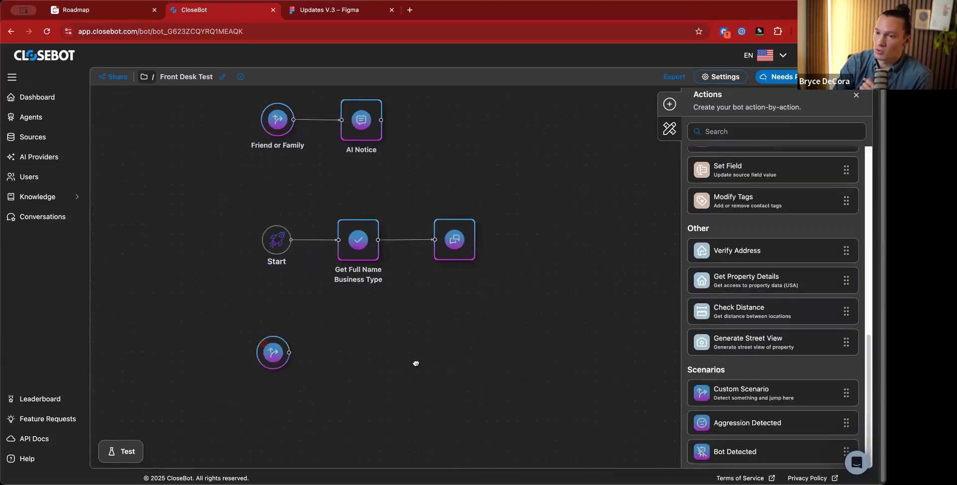
Title the new scenario "Wants Recording Link" and describe it as "They said they want a link to our recordings"
{"action": "left_click", "coordinate": [293, 365]}
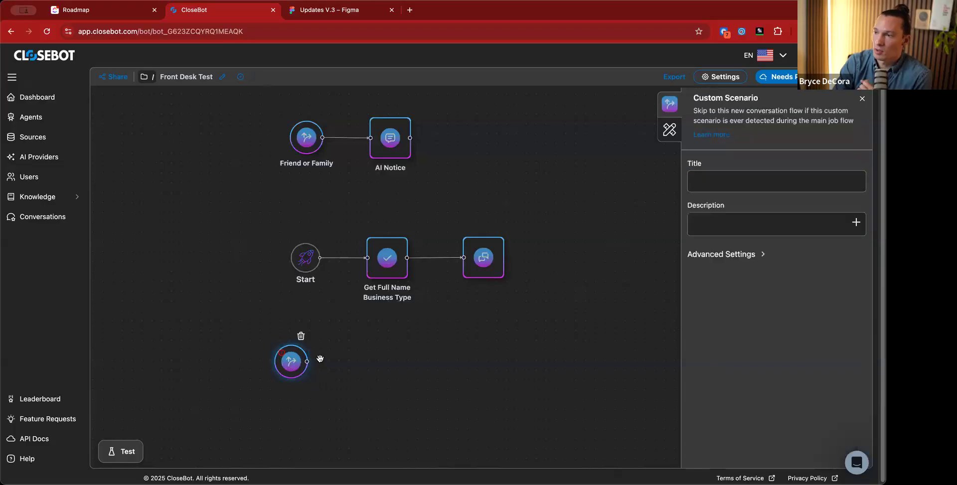
{"action": "left_click", "coordinate": [724, 179]}
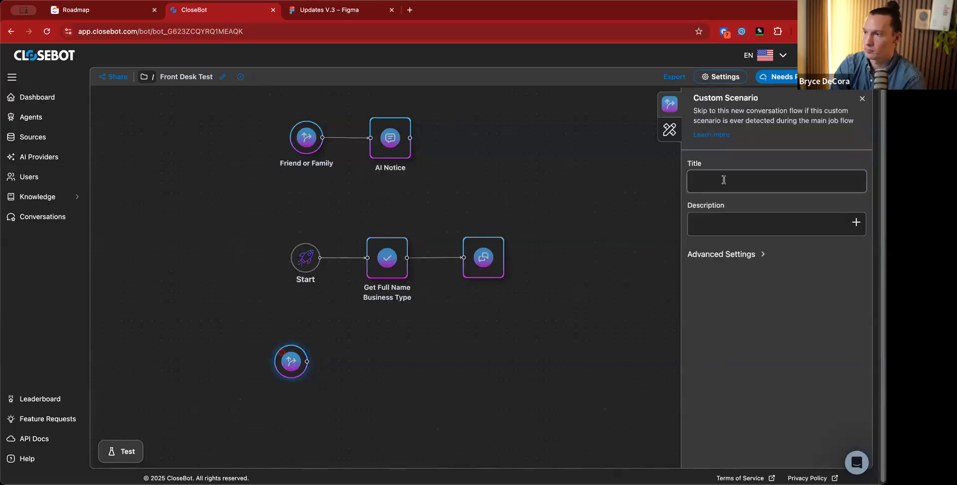
{"action": "type", "text": "Wants Recording Link"}
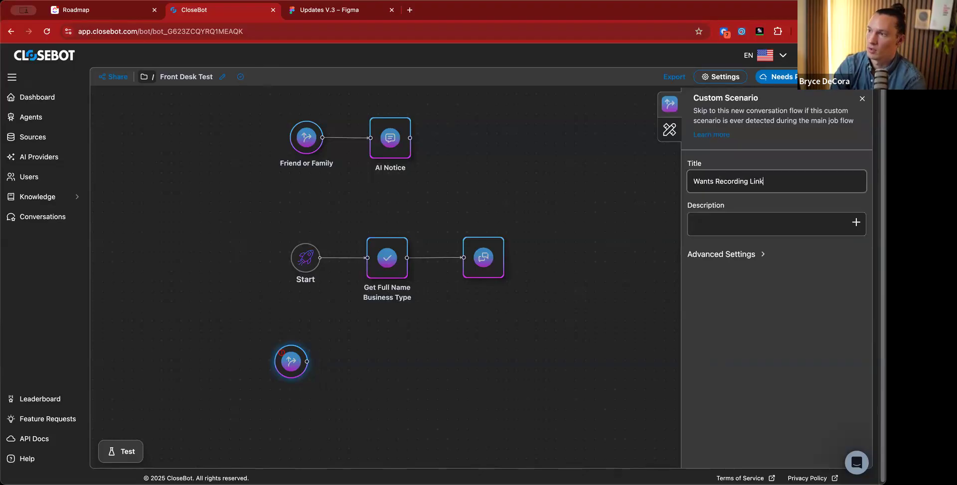
{"action": "key", "text": "Tab"}
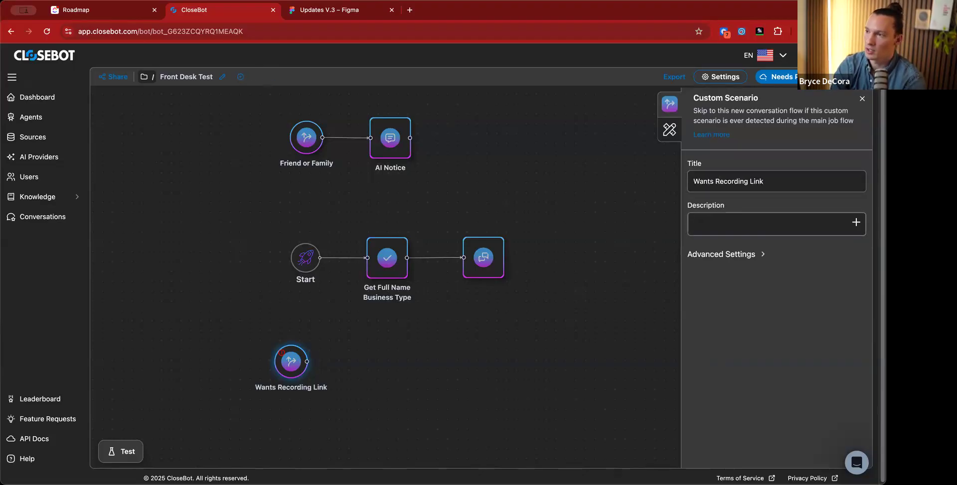
{"action": "type", "text": "They said they want a link t"}
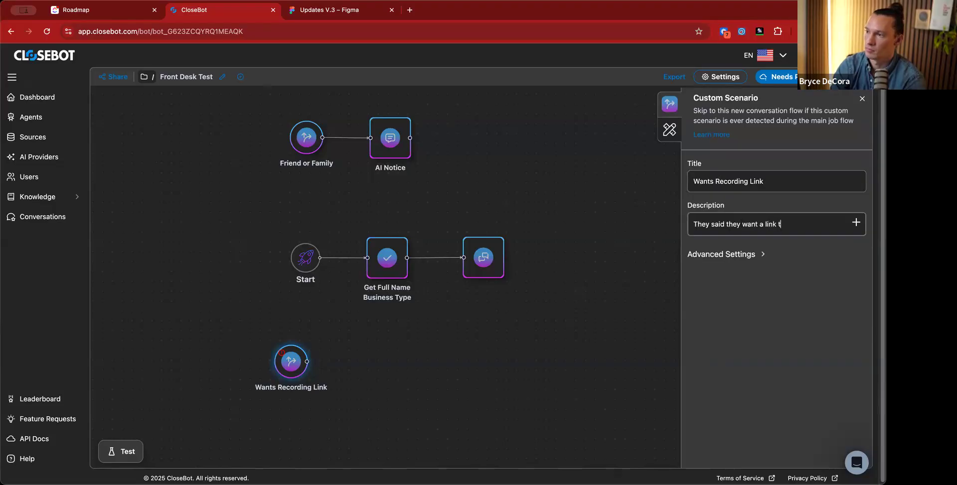
{"action": "type", "text": "o our recordings"}
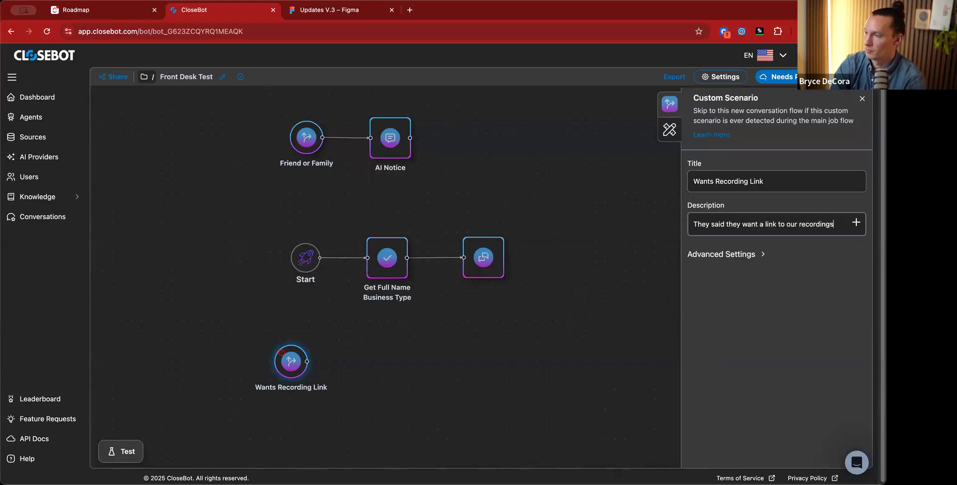
{"action": "left_click", "coordinate": [527, 270]}
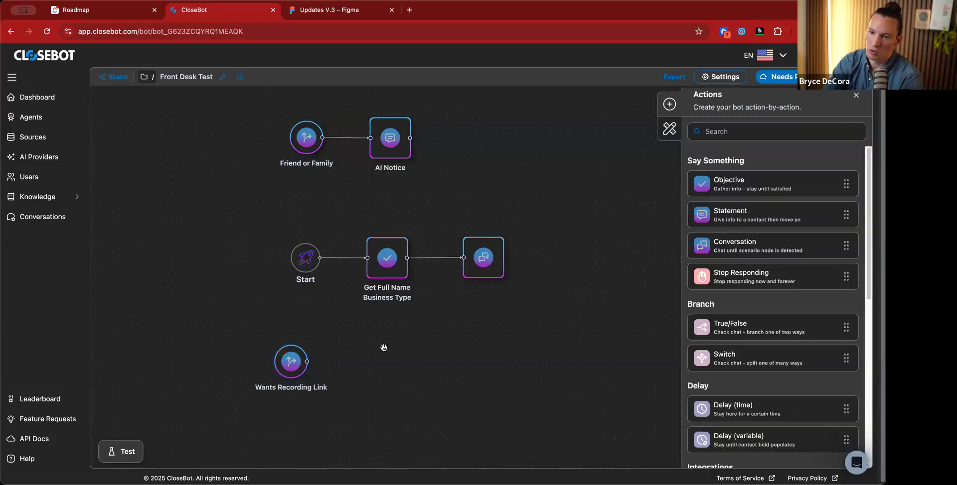
Add a Statement node beside the Wants Recording Link scenario and connect the scenario to it
{"action": "scroll", "coordinate": [749, 325], "scroll_direction": "down", "scroll_amount": 1}
{"action": "scroll", "coordinate": [748, 325], "scroll_direction": "down", "scroll_amount": 5}
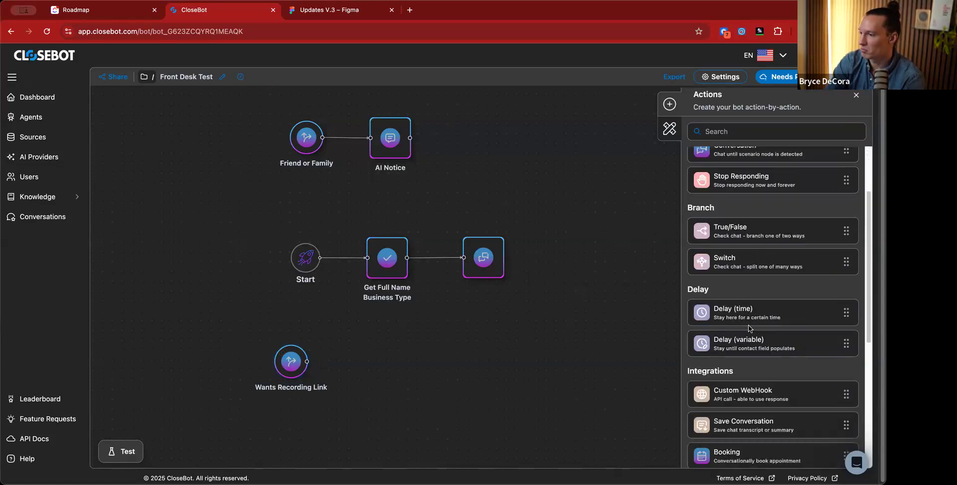
{"action": "scroll", "coordinate": [742, 304], "scroll_direction": "up", "scroll_amount": 4}
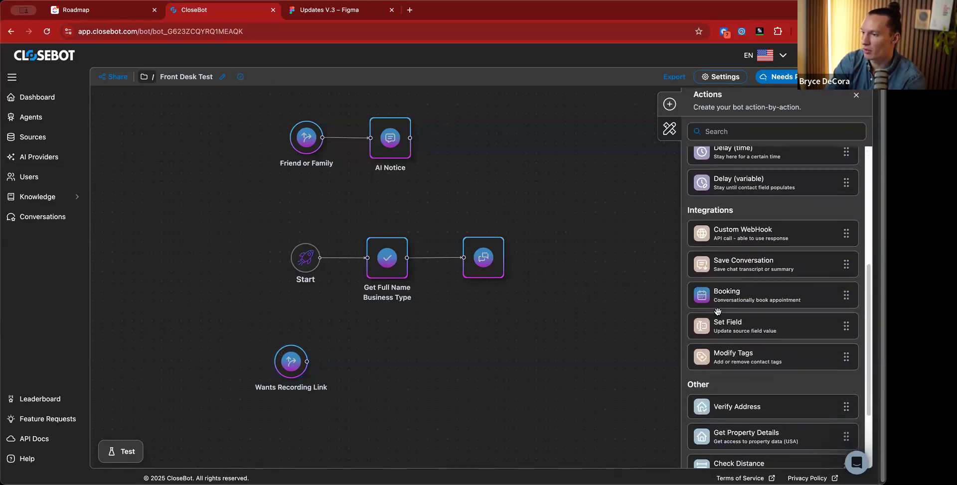
{"action": "scroll", "coordinate": [730, 229], "scroll_direction": "up", "scroll_amount": 2}
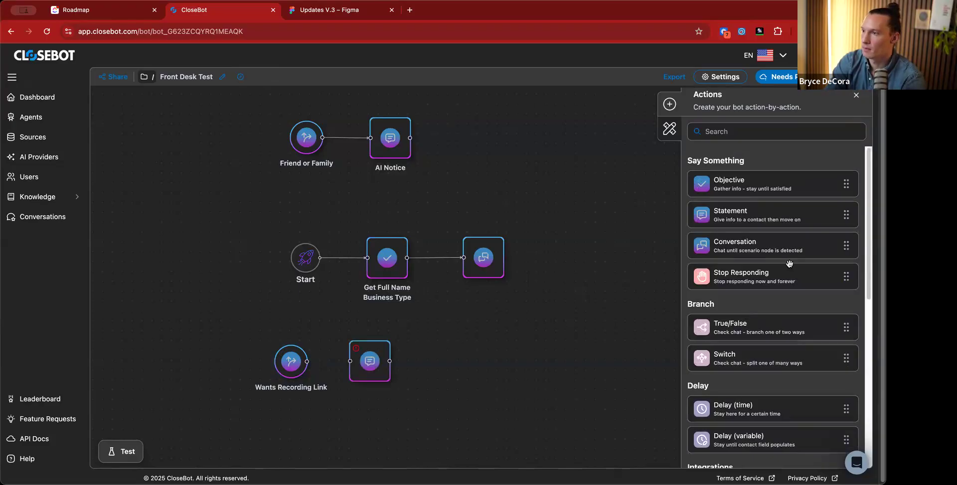
{"action": "left_click_drag", "start_coordinate": [308, 362], "coordinate": [385, 368]}
{"action": "left_click", "coordinate": [385, 369]}
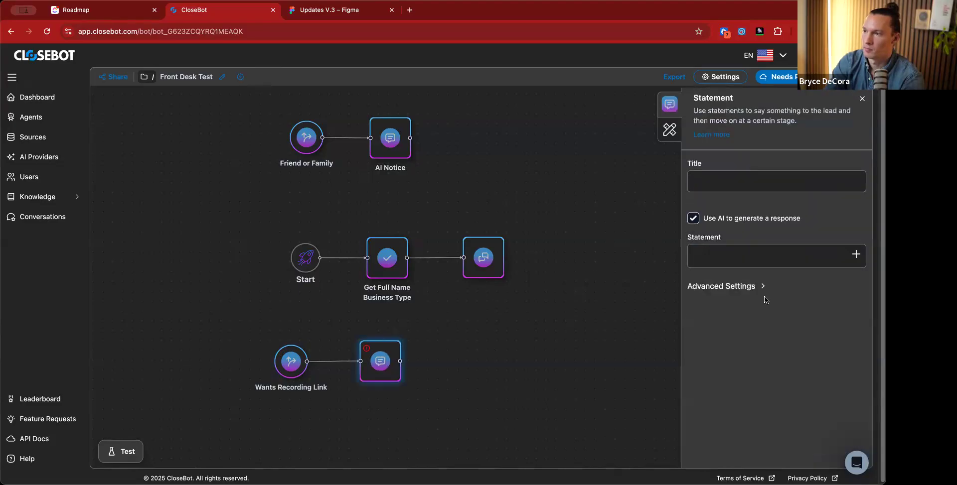
{"action": "left_click", "coordinate": [714, 178]}
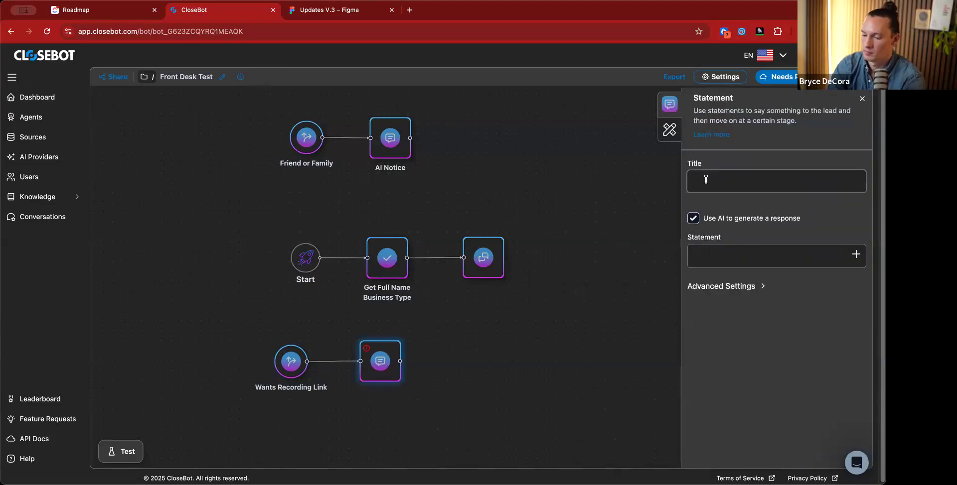
{"action": "type", "text": "Send"}
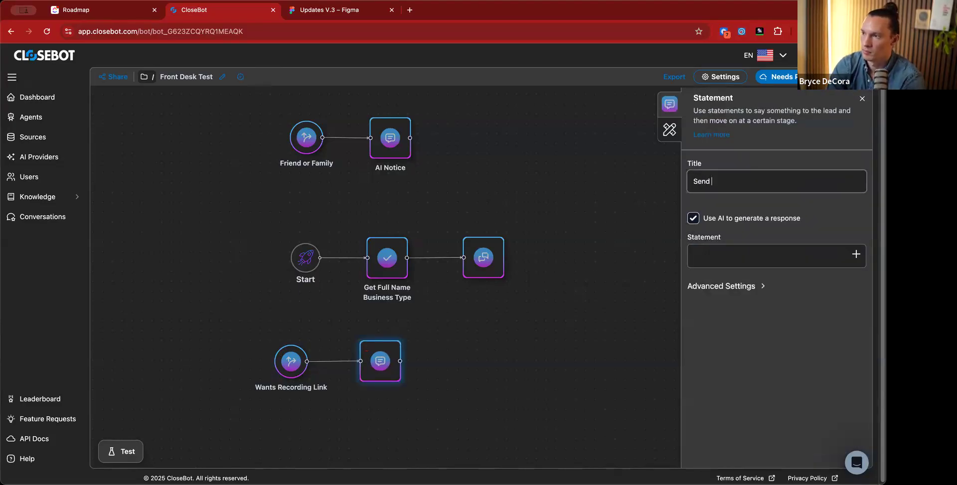
{"action": "type", "text": " Link"}
{"action": "left_click", "coordinate": [693, 256]}
{"action": "type", "text": "Here"}
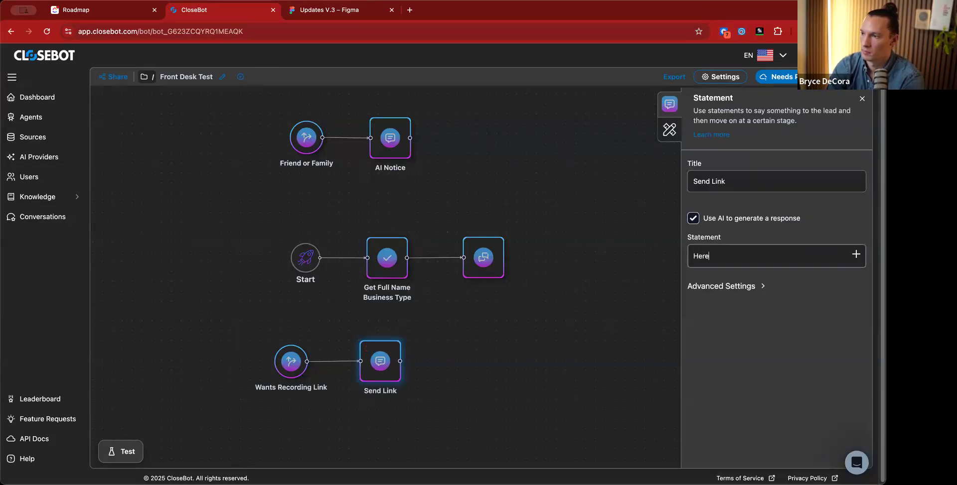
{"action": "type", "text": " is the link www.linkhere.com"}
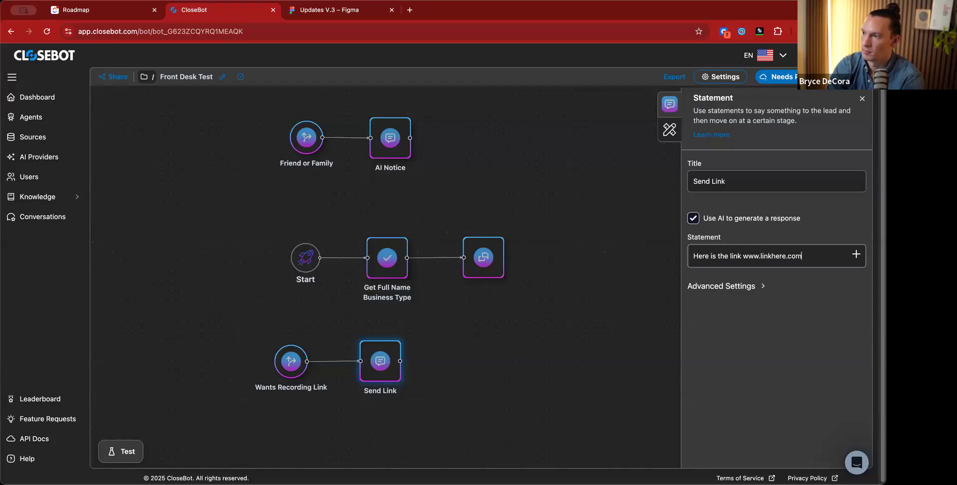
{"action": "left_click", "coordinate": [623, 327]}
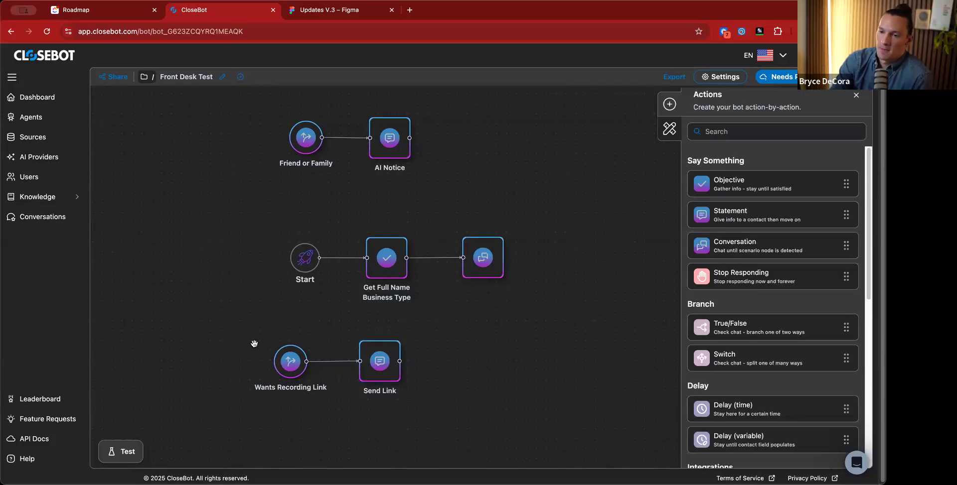
Move the Wants Recording Link and Send Link nodes together to the right, below the main flow
{"action": "scroll", "coordinate": [250, 319], "scroll_direction": "left", "scroll_amount": 6}
{"action": "scroll", "coordinate": [249, 319], "scroll_direction": "up", "scroll_amount": 3}
{"action": "scroll", "coordinate": [246, 296], "scroll_direction": "down", "scroll_amount": 4}
{"action": "scroll", "coordinate": [246, 296], "scroll_direction": "right", "scroll_amount": 5}
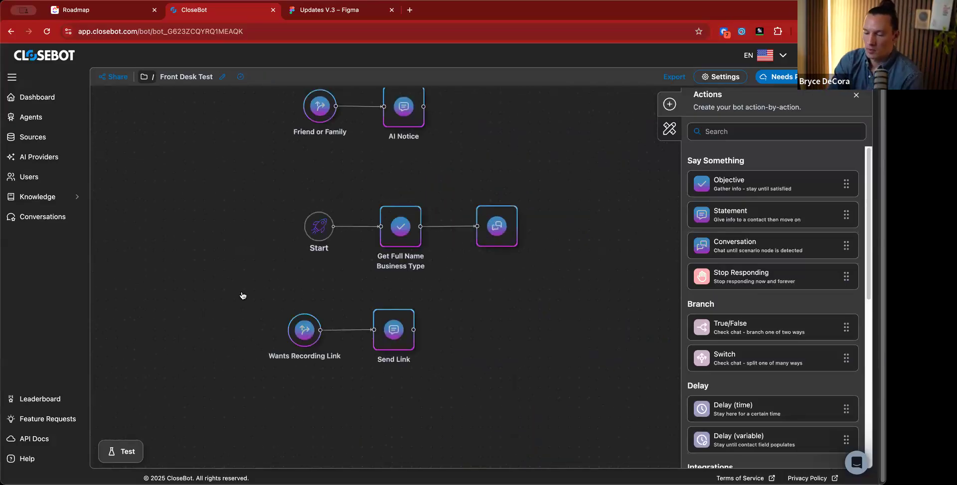
{"action": "left_click_drag", "start_coordinate": [244, 297], "coordinate": [436, 404]}
{"action": "left_click_drag", "start_coordinate": [407, 339], "coordinate": [479, 347]}
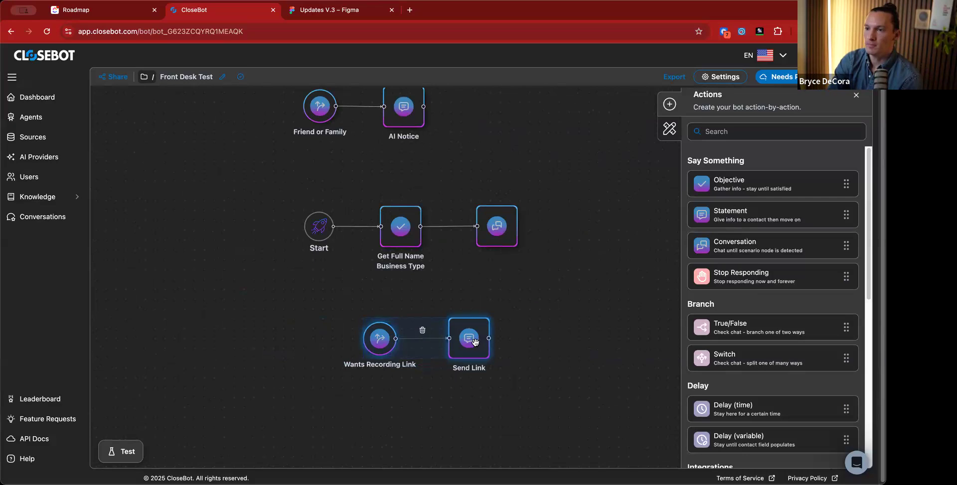
Move the Friend or Family and AI Notice nodes together to the right, above the main flow
{"action": "scroll", "coordinate": [281, 354], "scroll_direction": "up", "scroll_amount": 3}
{"action": "left_click_drag", "start_coordinate": [277, 145], "coordinate": [473, 200]}
{"action": "left_click", "coordinate": [566, 368]}
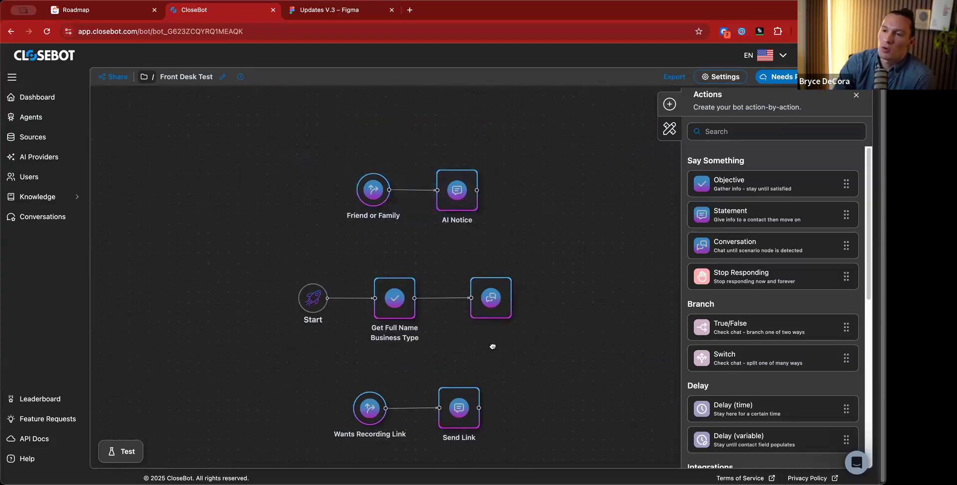
{"action": "scroll", "coordinate": [491, 346], "scroll_direction": "down", "scroll_amount": 2}
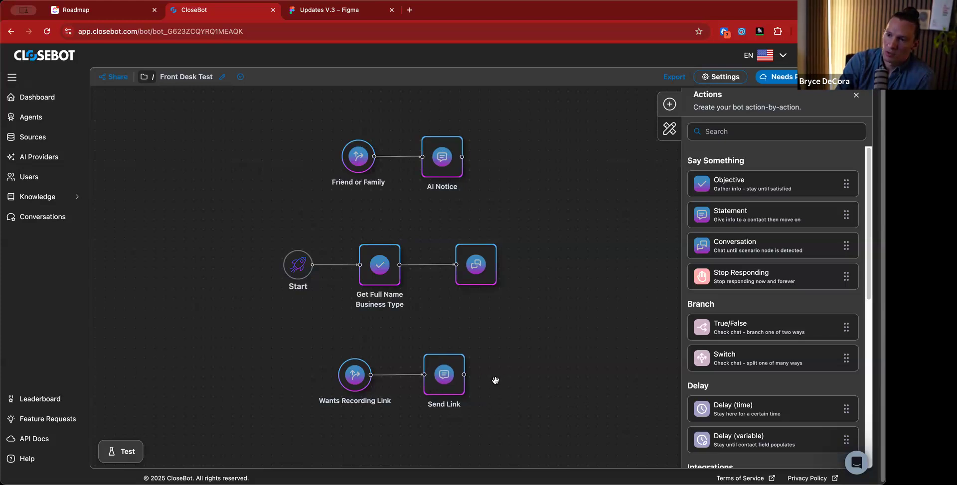
Open the bot's test chat and send a message posing as the contact's aunt who is proud of them
{"action": "scroll", "coordinate": [235, 364], "scroll_direction": "up", "scroll_amount": 1}
{"action": "scroll", "coordinate": [228, 362], "scroll_direction": "down", "scroll_amount": 1}
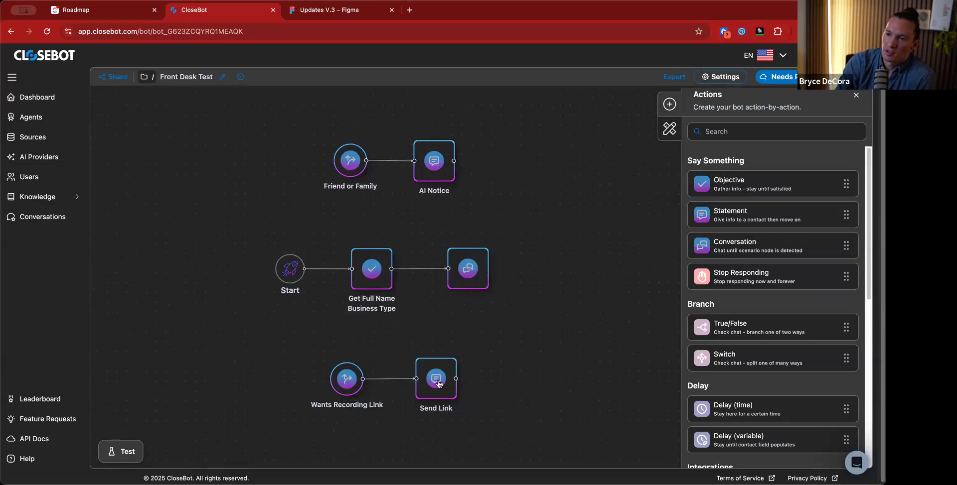
{"action": "left_click", "coordinate": [122, 451]}
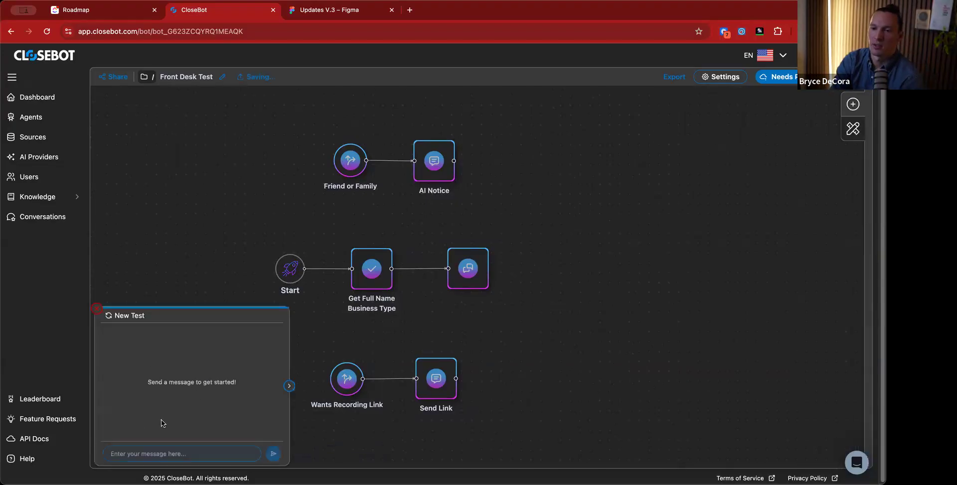
{"action": "type", "text": "Hey it's your aunt suzie :) p"}
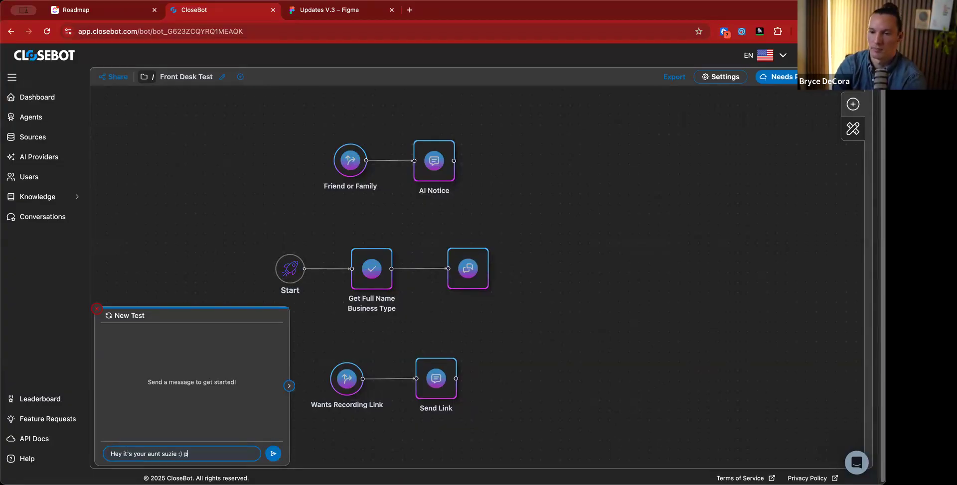
{"action": "type", "text": "roud of you"}
{"action": "key", "text": "Return"}
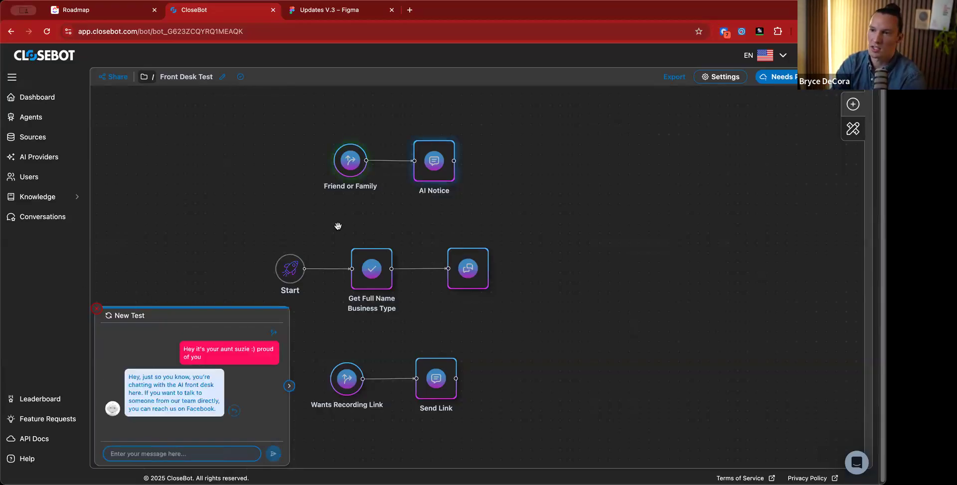
Send the test message "Oh can I grab a recording of your sessions? I was actually curious about what you do"
{"action": "left_click_drag", "start_coordinate": [253, 217], "coordinate": [253, 216]}
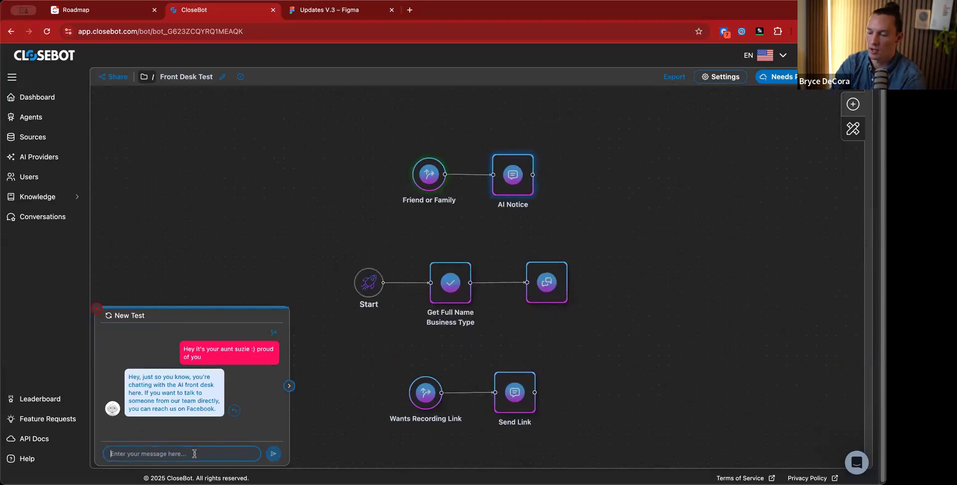
{"action": "type", "text": "Oh"}
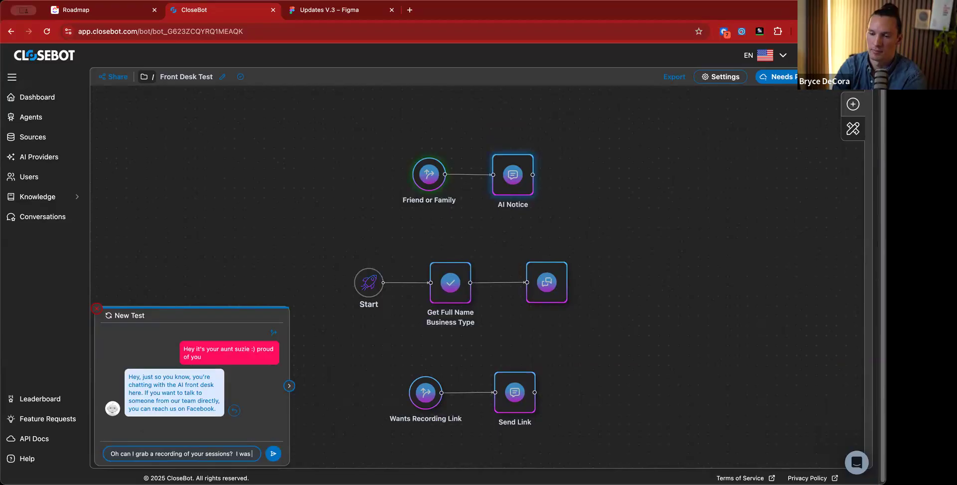
{"action": "type", "text": "actually curious about what you do"}
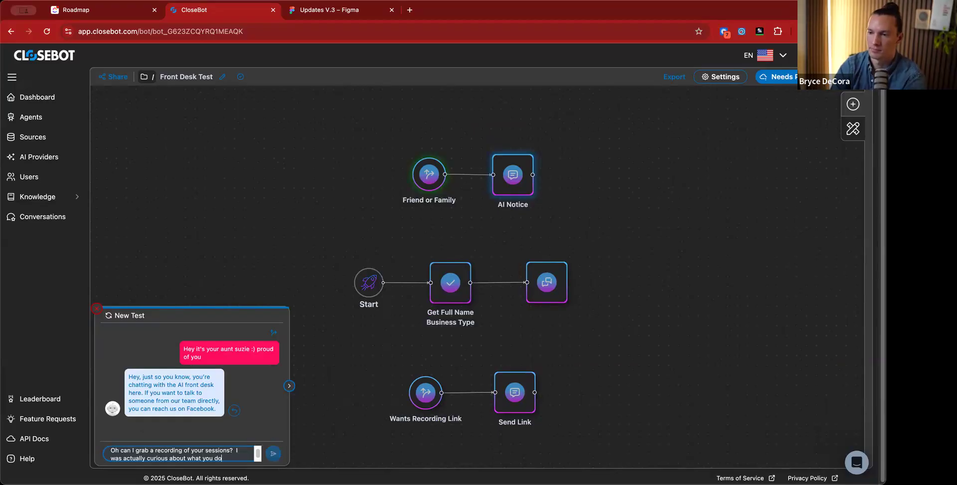
{"action": "key", "text": "Return"}
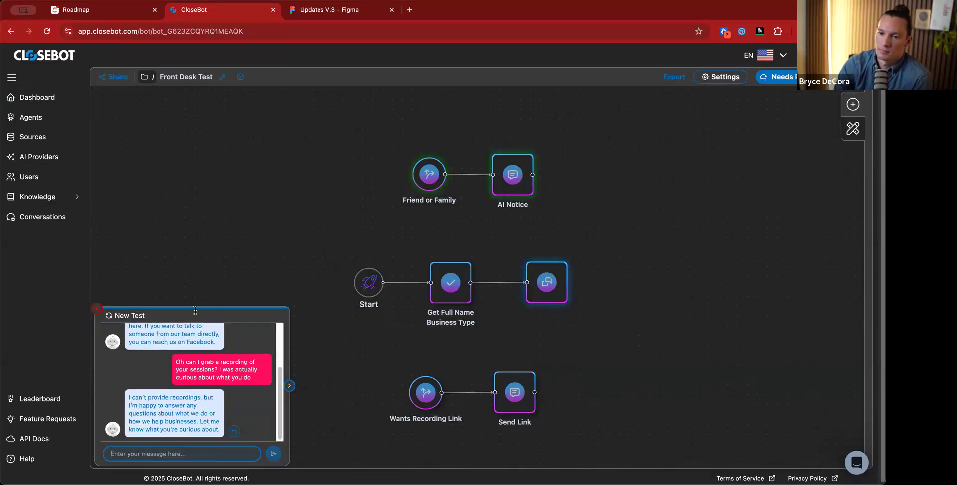
Check the title and description of the Wants Recording Link scenario, leaving its settings as they are
{"action": "left_click_drag", "start_coordinate": [559, 350], "coordinate": [557, 348]}
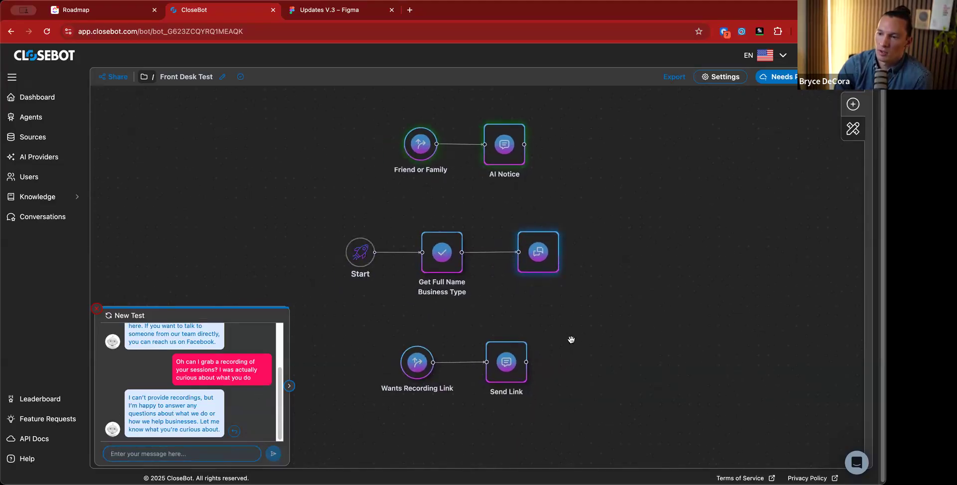
{"action": "scroll", "coordinate": [597, 331], "scroll_direction": "down", "scroll_amount": 1}
{"action": "left_click", "coordinate": [420, 350]}
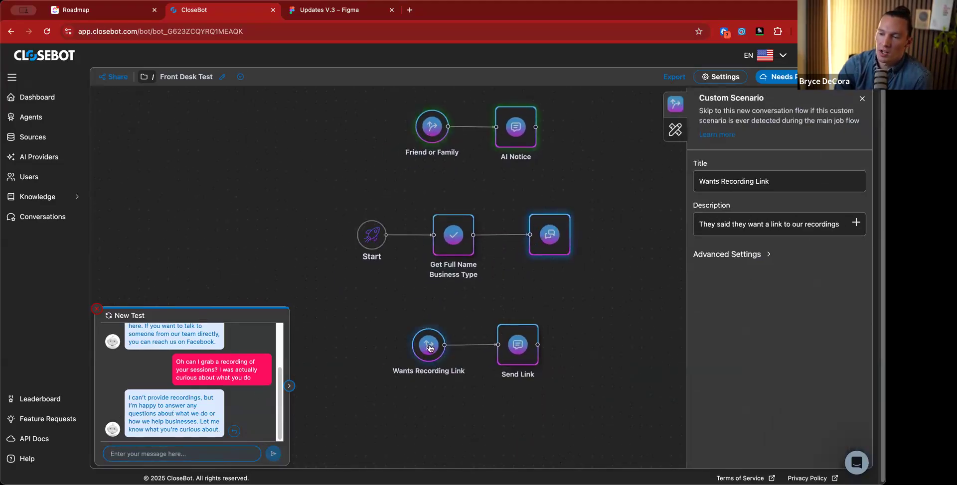
{"action": "left_click", "coordinate": [624, 308]}
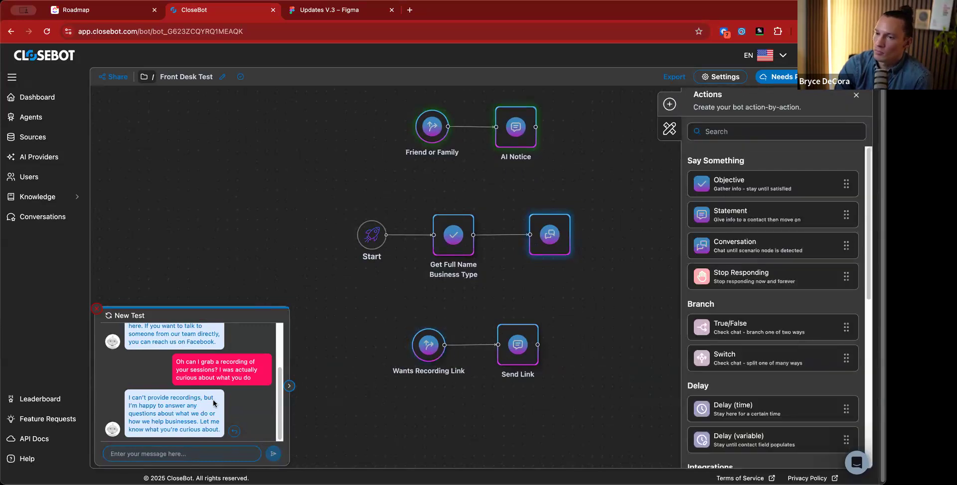
Expand the test logs and inspect the entries for the scenario evaluation and the conversation action
{"action": "left_click", "coordinate": [290, 387]}
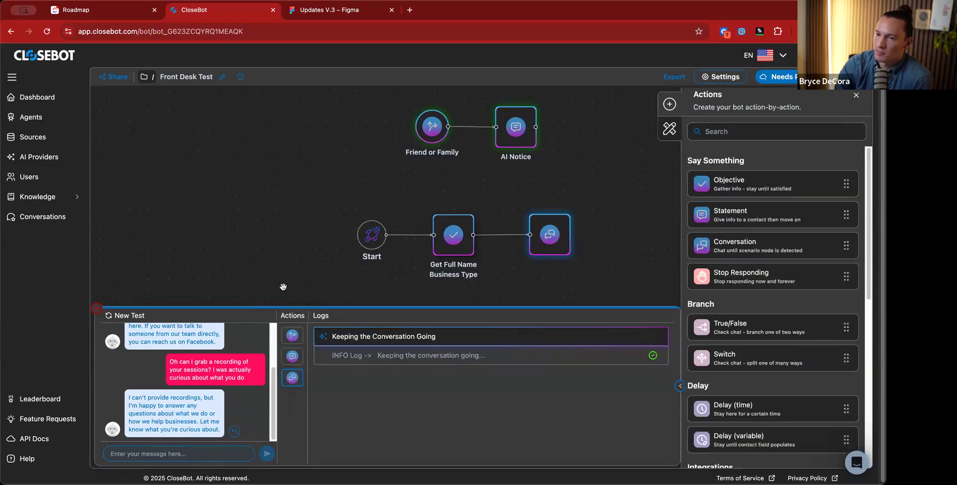
{"action": "left_click_drag", "start_coordinate": [301, 290], "coordinate": [239, 195]}
{"action": "left_click_drag", "start_coordinate": [375, 254], "coordinate": [373, 253]}
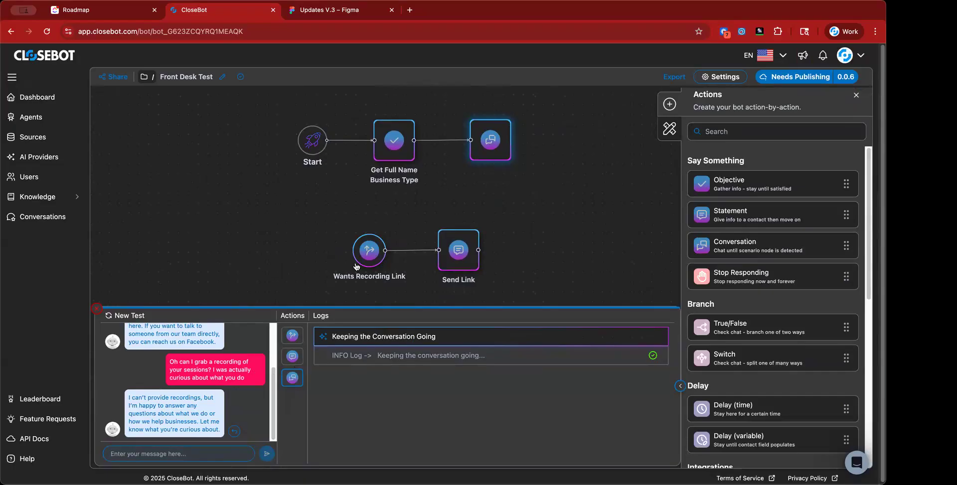
{"action": "left_click", "coordinate": [292, 337]}
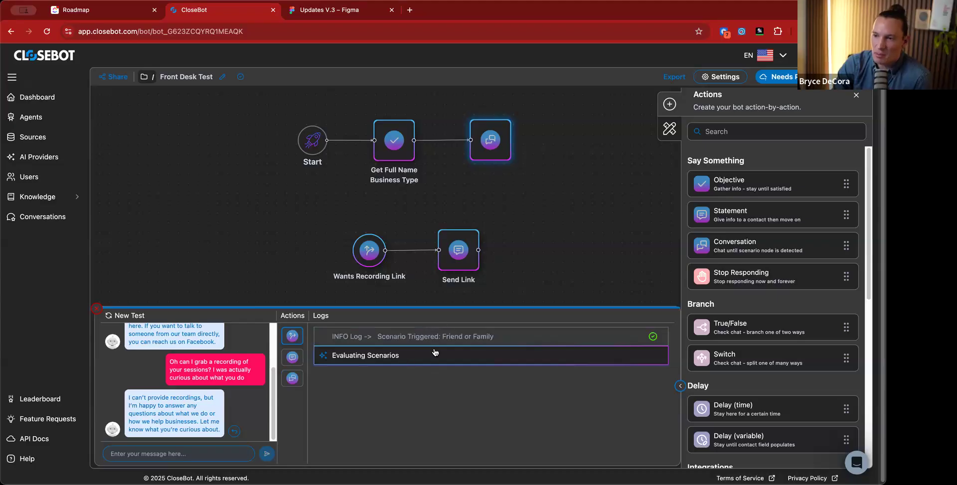
{"action": "left_click", "coordinate": [294, 380]}
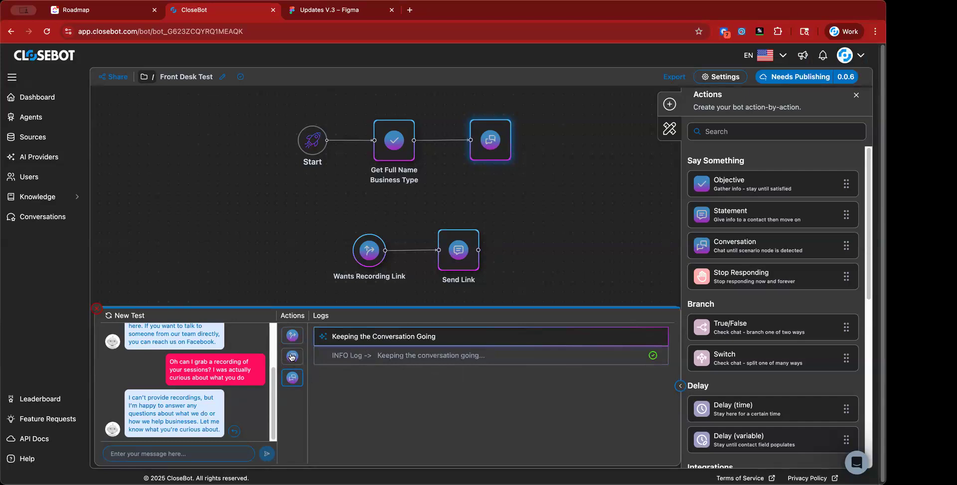
{"action": "left_click", "coordinate": [293, 378]}
Widen the test log view and compare the logs of the AI statement and conversation actions
{"action": "left_click", "coordinate": [856, 96]}
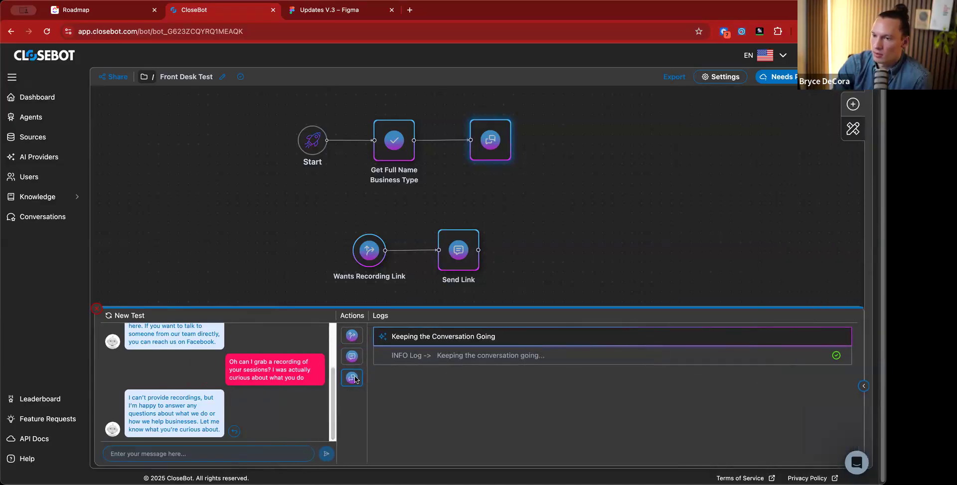
{"action": "left_click", "coordinate": [352, 357]}
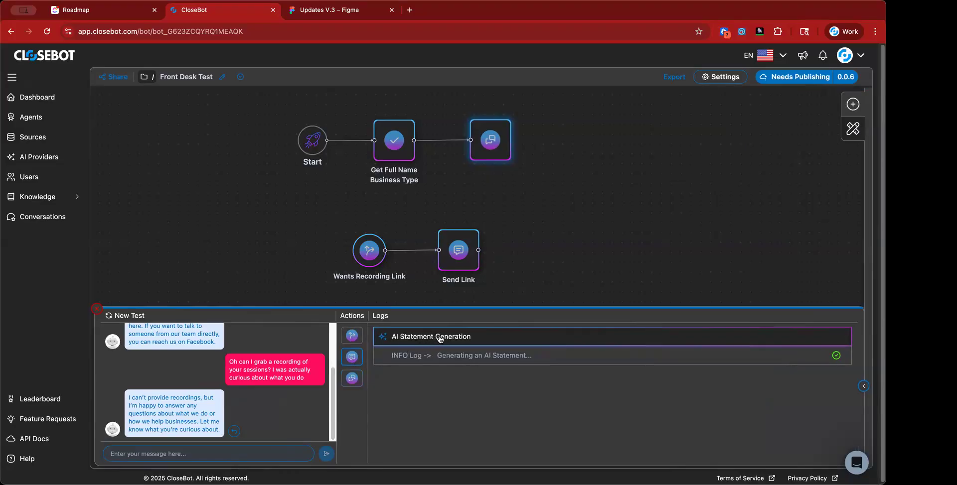
{"action": "left_click", "coordinate": [352, 379]}
{"action": "left_click", "coordinate": [352, 360]}
{"action": "left_click", "coordinate": [352, 375]}
{"action": "left_click", "coordinate": [352, 360]}
{"action": "left_click", "coordinate": [351, 374]}
{"action": "left_click", "coordinate": [352, 357]}
{"action": "left_click", "coordinate": [352, 378]}
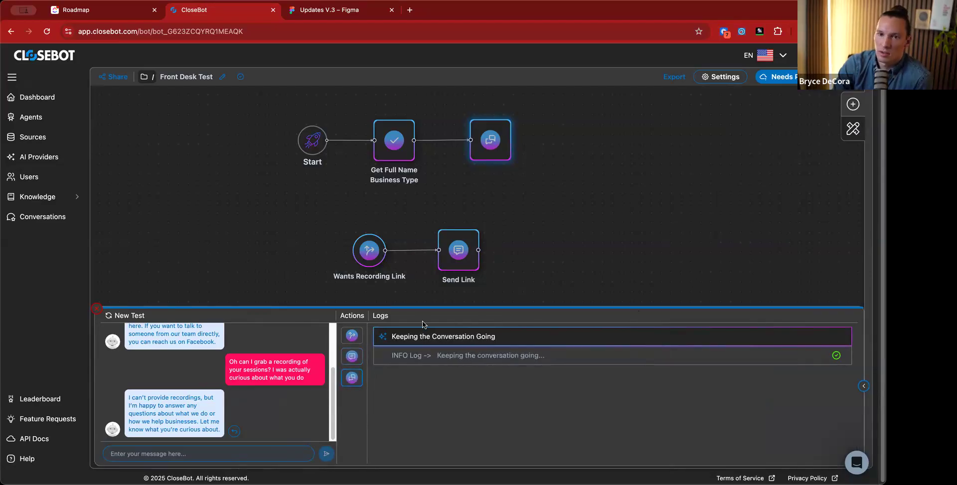
Open Conversations in a duplicate tab and examine the Keeping the Conversation Going log behind the reply about recordings
{"action": "right_click", "coordinate": [241, 10]}
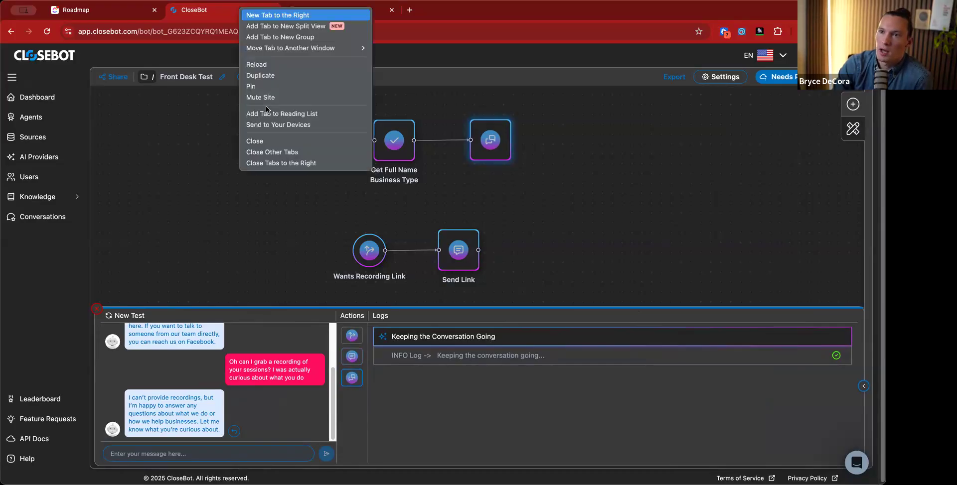
{"action": "left_click", "coordinate": [280, 76]}
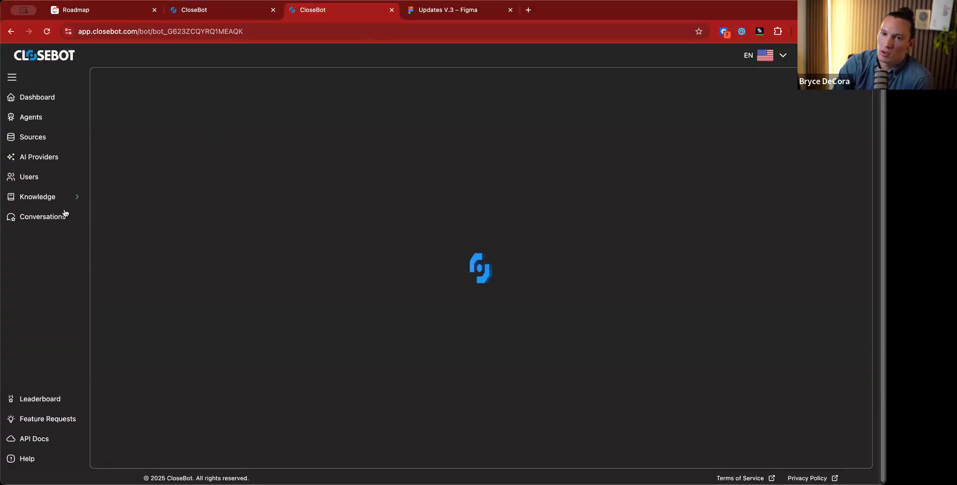
{"action": "left_click", "coordinate": [64, 209]}
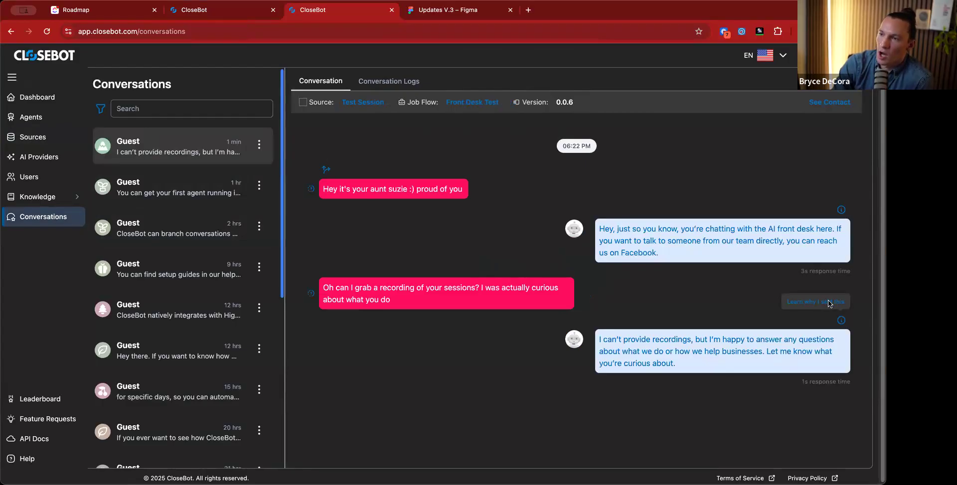
{"action": "left_click", "coordinate": [829, 304]}
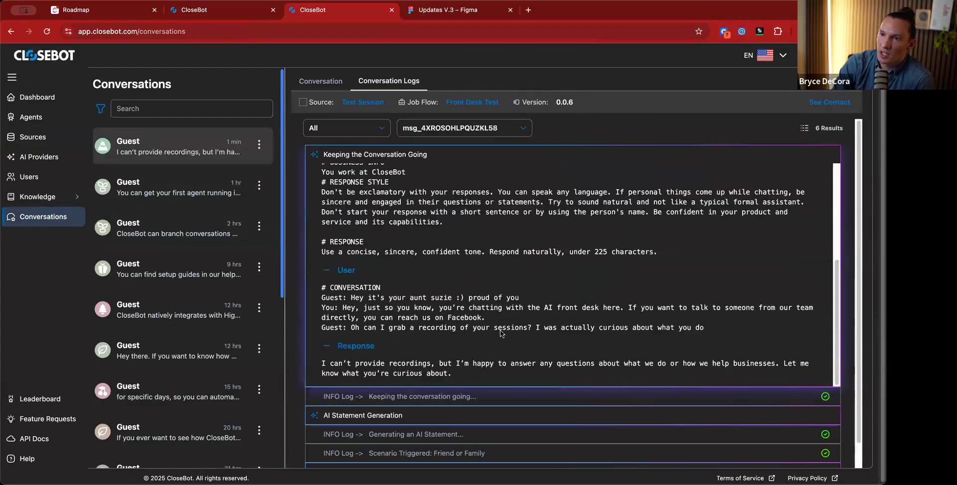
{"action": "scroll", "coordinate": [501, 333], "scroll_direction": "down", "scroll_amount": 1}
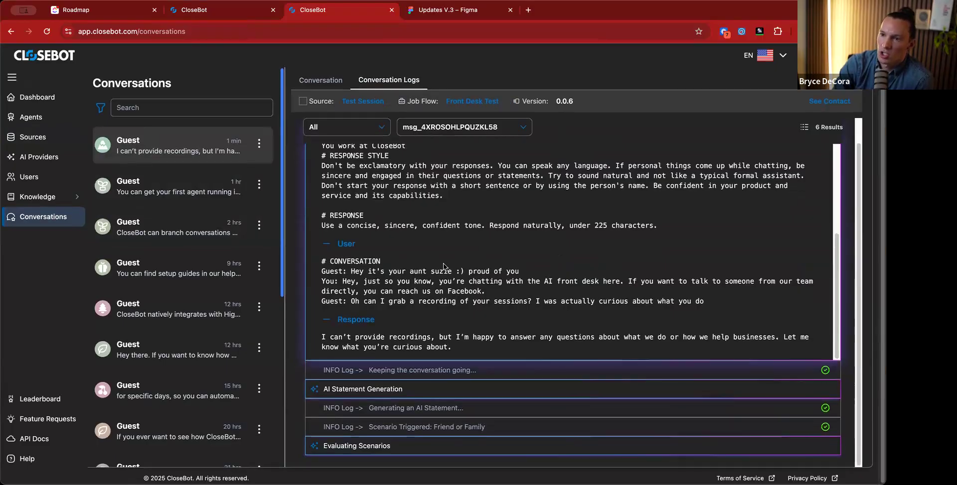
{"action": "scroll", "coordinate": [443, 267], "scroll_direction": "up", "scroll_amount": 4}
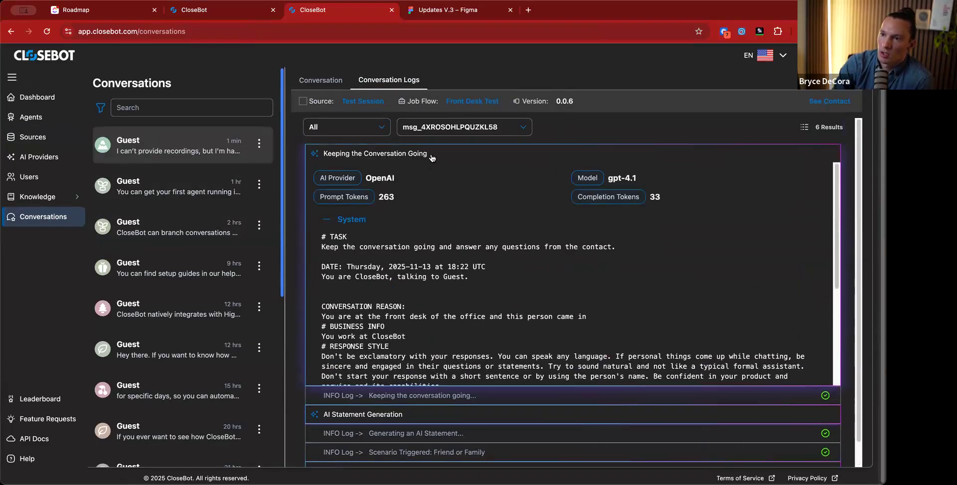
{"action": "left_click", "coordinate": [431, 156]}
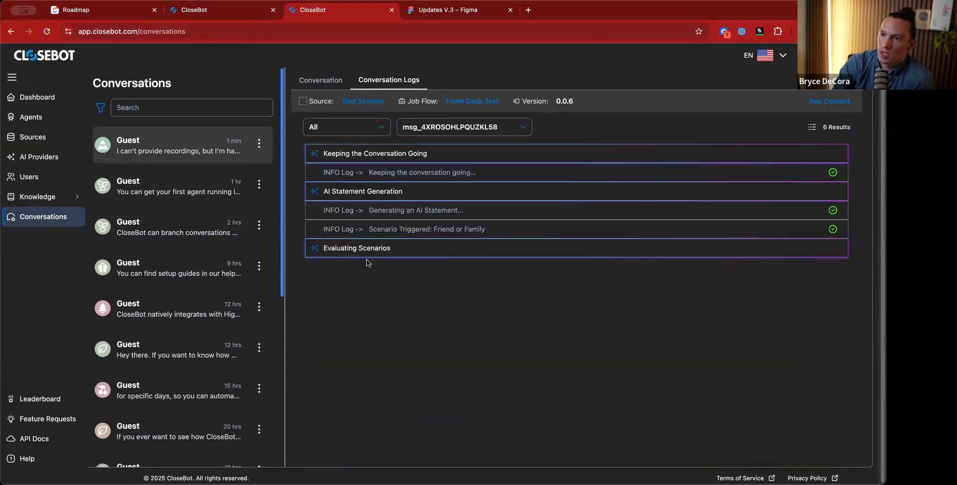
Expand the Evaluating Scenarios log and highlight the scenario score in its response
{"action": "left_click", "coordinate": [400, 252]}
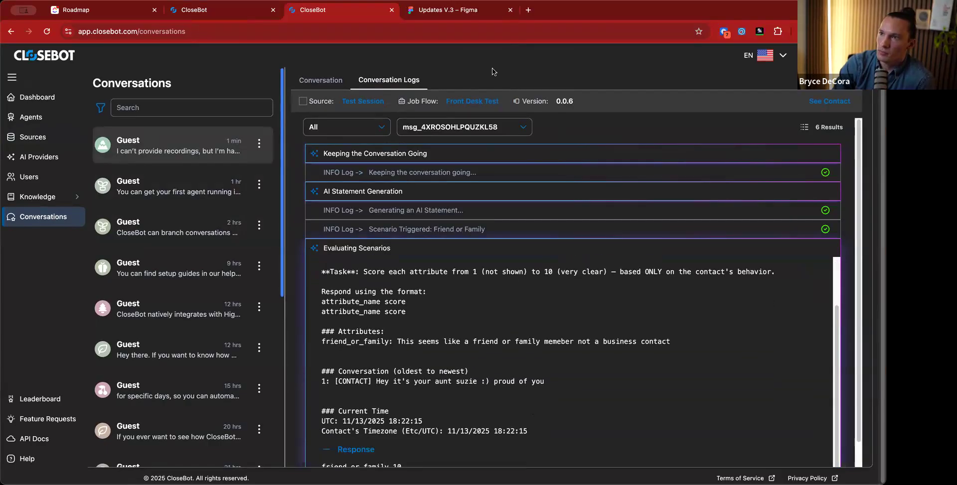
{"action": "scroll", "coordinate": [385, 234], "scroll_direction": "down", "scroll_amount": 1}
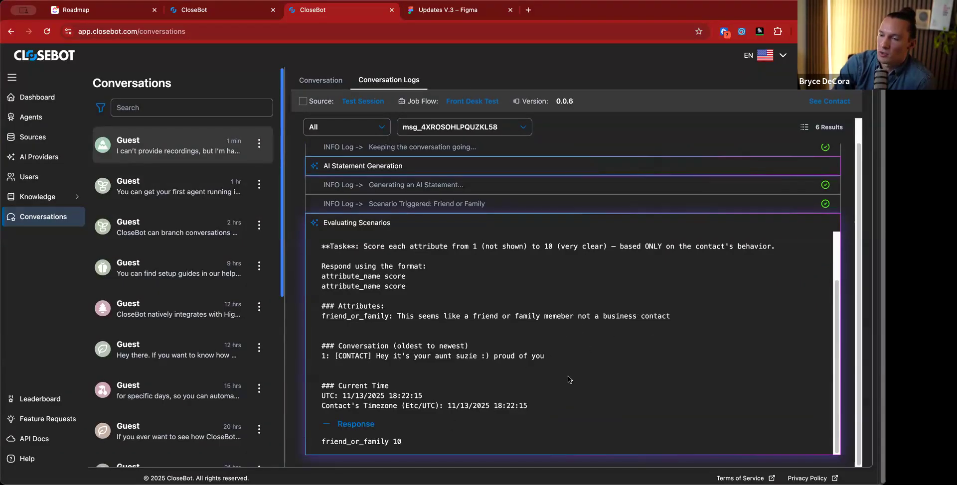
{"action": "double_click", "coordinate": [383, 443]}
{"action": "left_click_drag", "start_coordinate": [382, 443], "coordinate": [406, 442]}
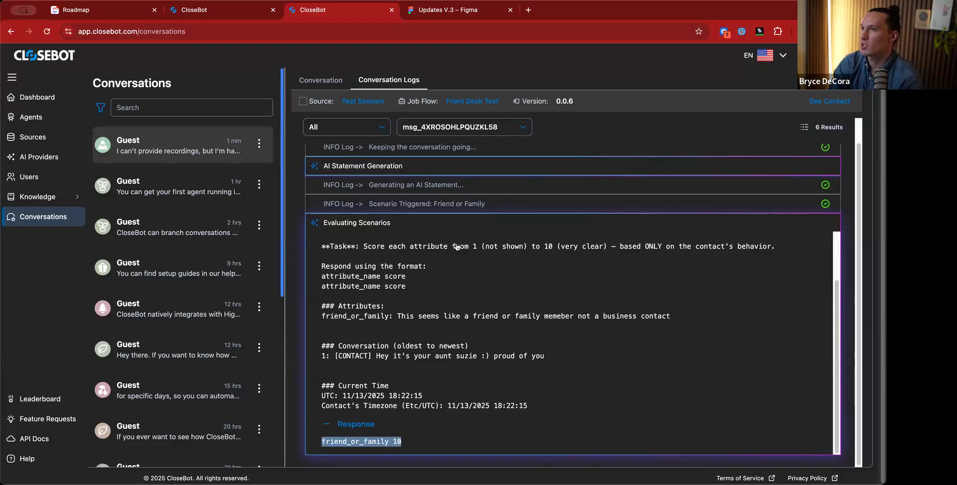
{"action": "left_click", "coordinate": [527, 9]}
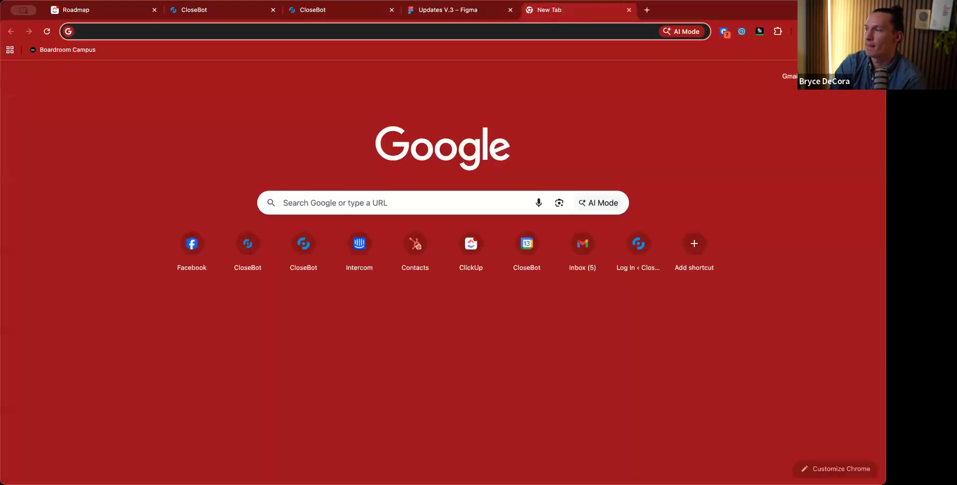
{"action": "key", "text": "super+w"}
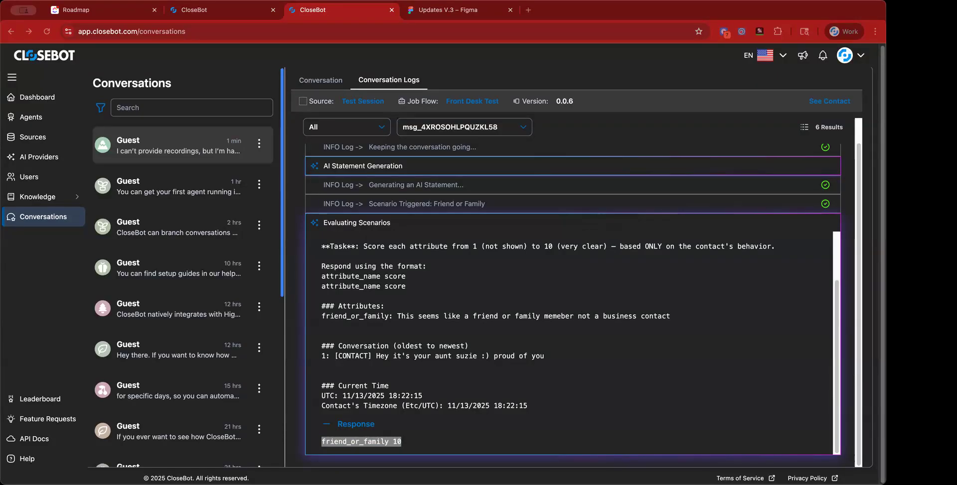
Return to the Front Desk Test flow, collapse the test logs, and review all three branches alongside the earlier chat messages
{"action": "left_click", "coordinate": [228, 15]}
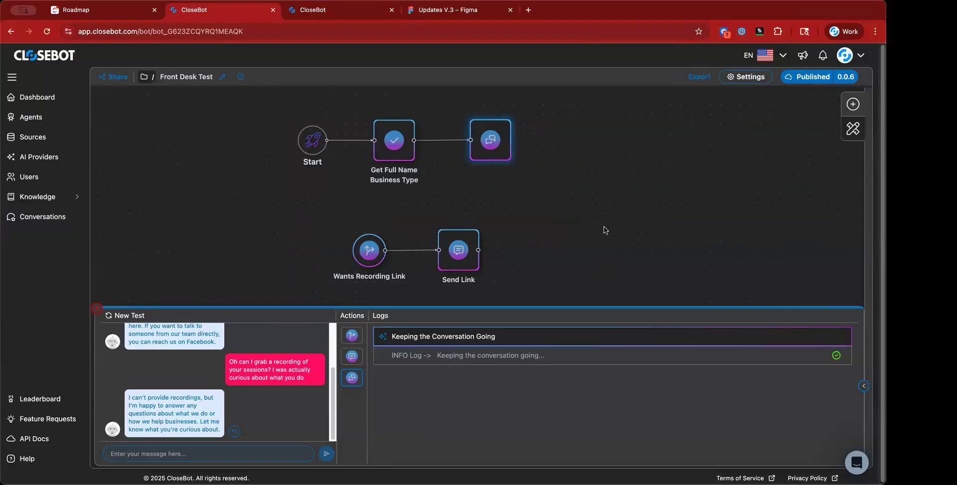
{"action": "scroll", "coordinate": [605, 227], "scroll_direction": "down", "scroll_amount": 3}
{"action": "scroll", "coordinate": [570, 211], "scroll_direction": "down", "scroll_amount": 4}
{"action": "scroll", "coordinate": [570, 159], "scroll_direction": "up", "scroll_amount": 3}
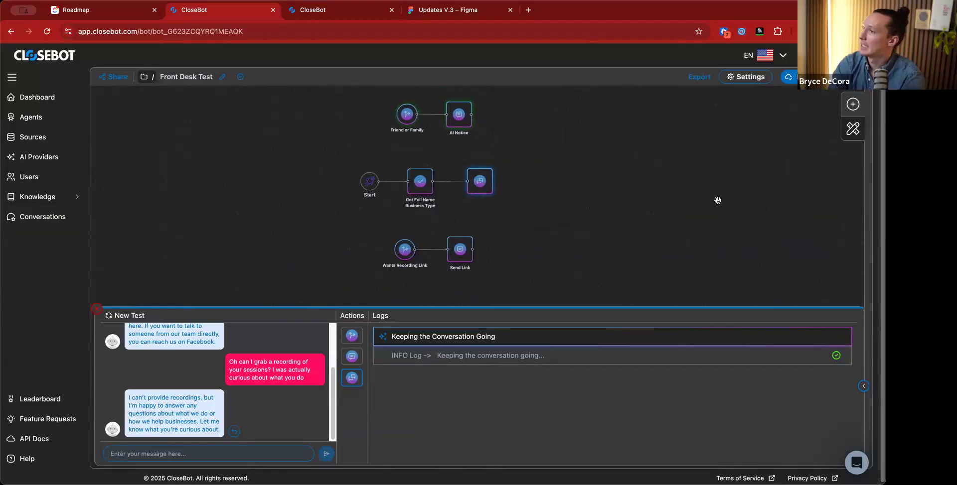
{"action": "left_click", "coordinate": [864, 387]}
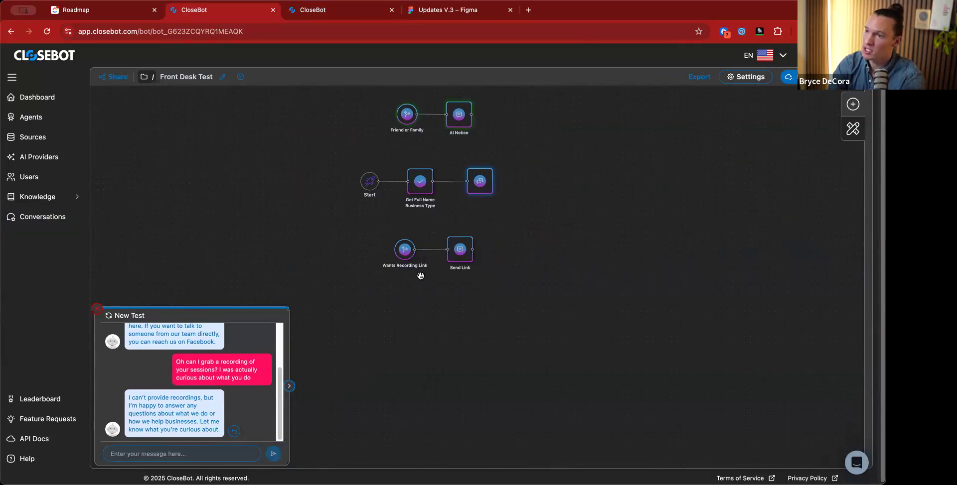
{"action": "scroll", "coordinate": [603, 233], "scroll_direction": "up", "scroll_amount": 3}
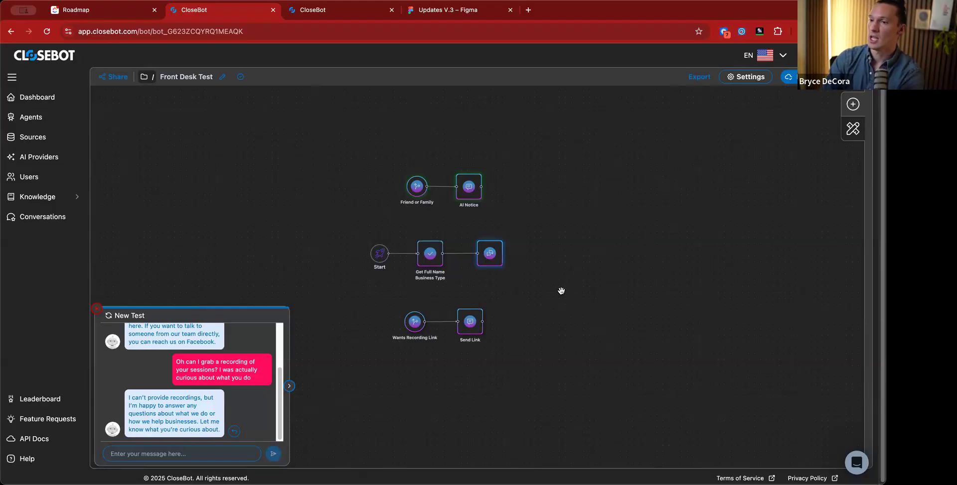
{"action": "scroll", "coordinate": [153, 386], "scroll_direction": "up", "scroll_amount": 3}
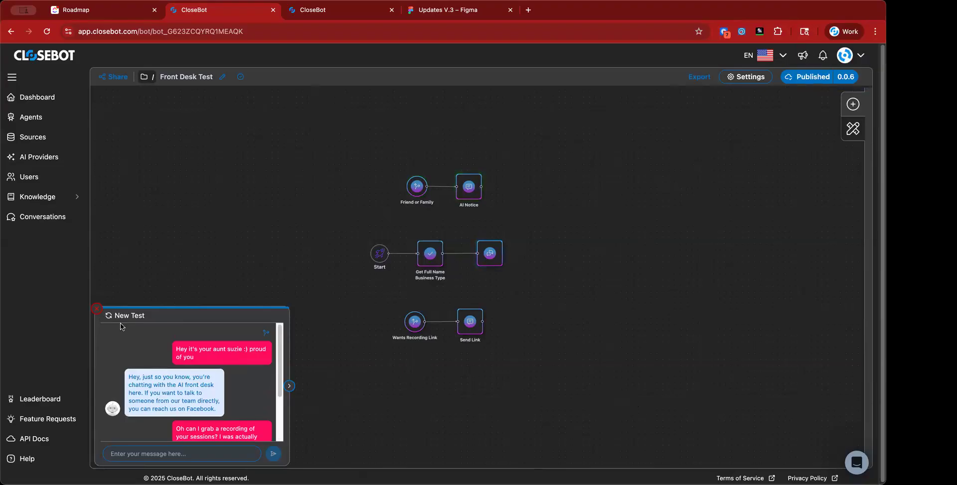
Close the current test, republish the Front Desk Test bot, and open a fresh test chat
{"action": "left_click", "coordinate": [98, 310]}
{"action": "left_click", "coordinate": [816, 78]}
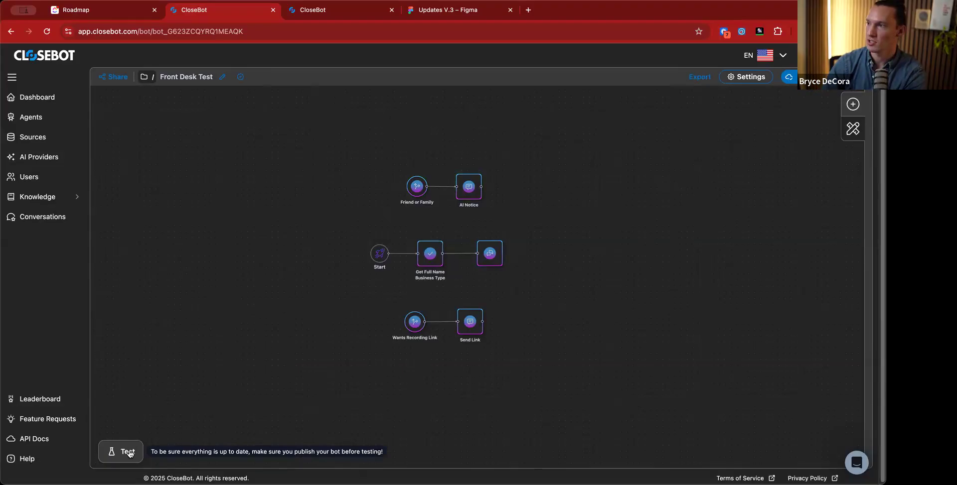
{"action": "left_click", "coordinate": [128, 451]}
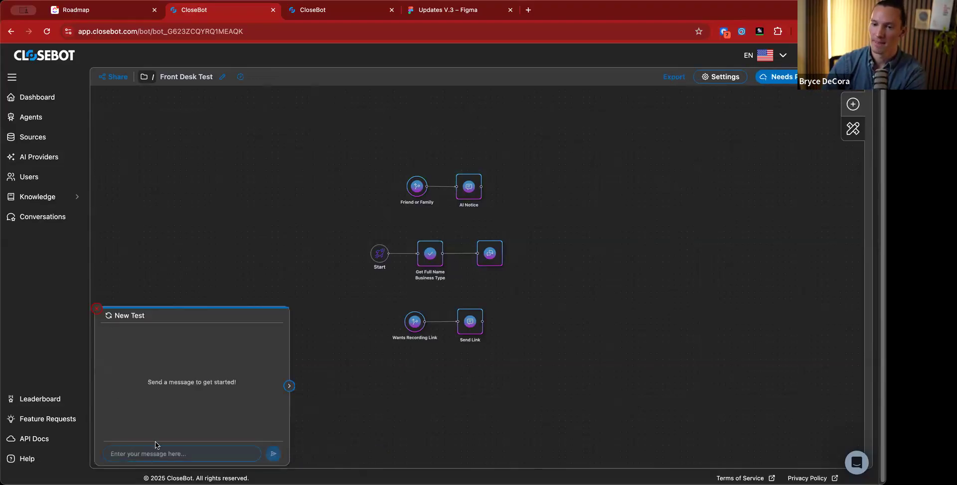
Send a test message introducing the sender as the recipient's aunt, ending with a smiley and "proud of you"
{"action": "left_click", "coordinate": [155, 453]}
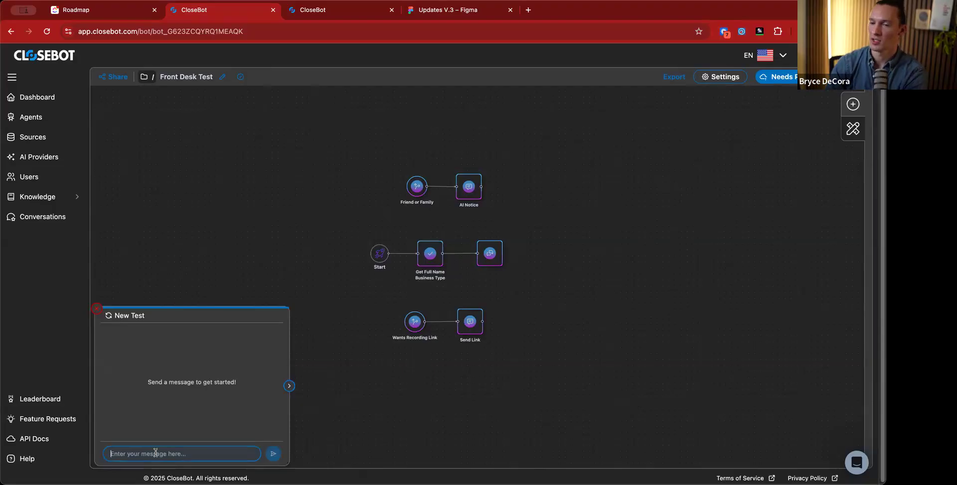
{"action": "type", "text": "Hey it's"}
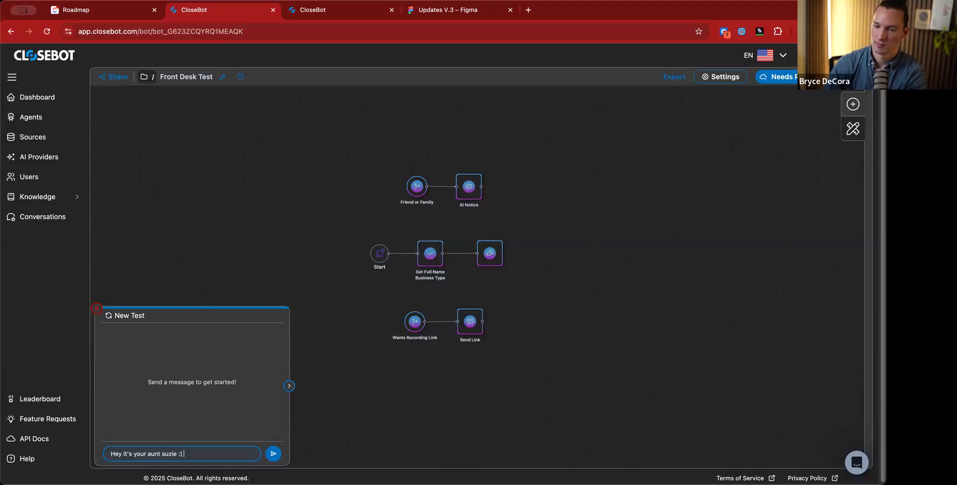
{"action": "type", "text": "your aunt suzie :) proud of you"}
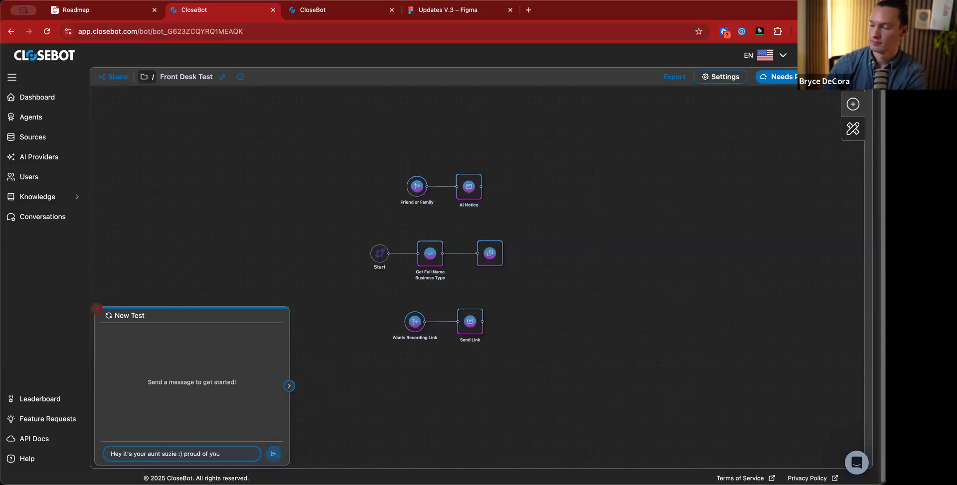
{"action": "key", "text": "Return"}
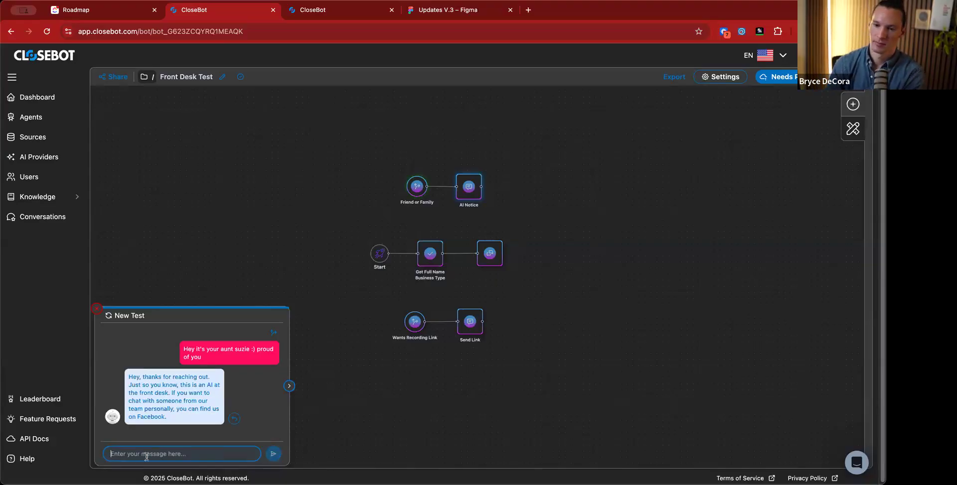
Send the test message "Oh actually I was curious about what you do. Do you have recorded sessions you can share?"
{"action": "type", "text": "Oh actually I was cu"}
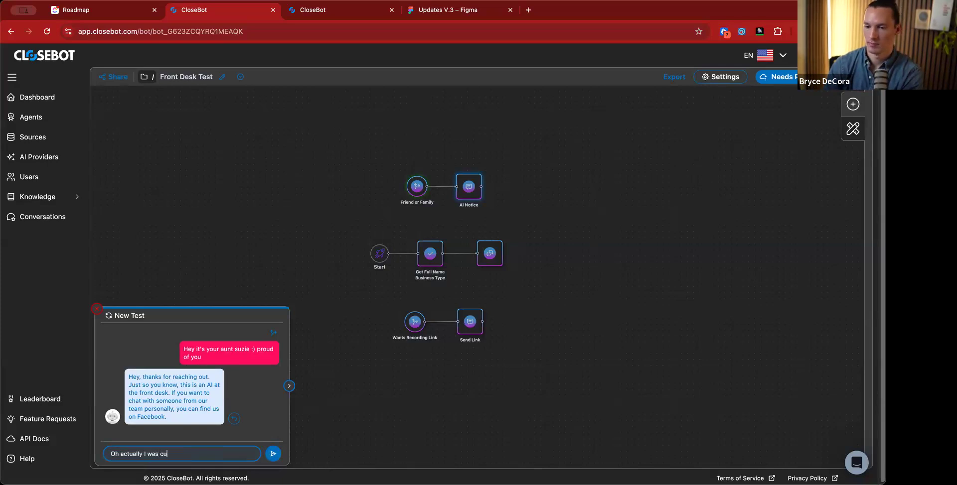
{"action": "type", "text": "rious about what you do. "}
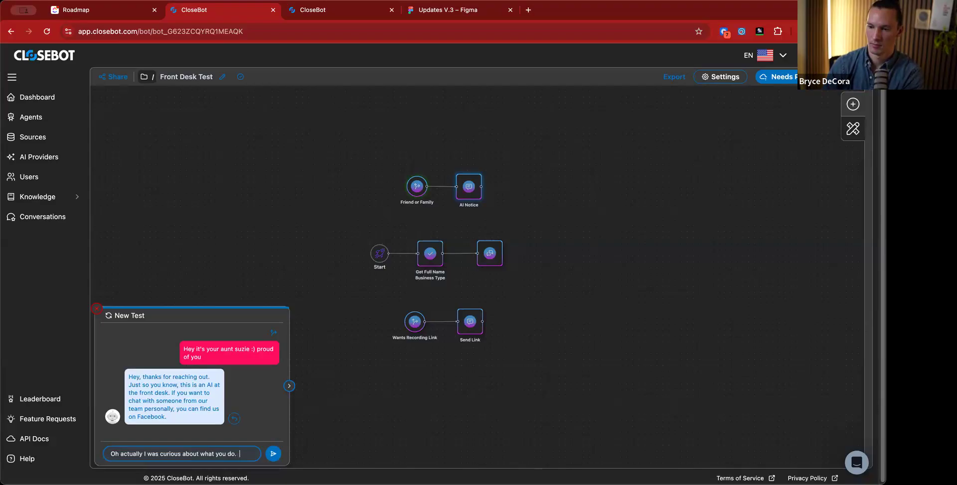
{"action": "type", "text": "Do you have recorded sessions you can sh"}
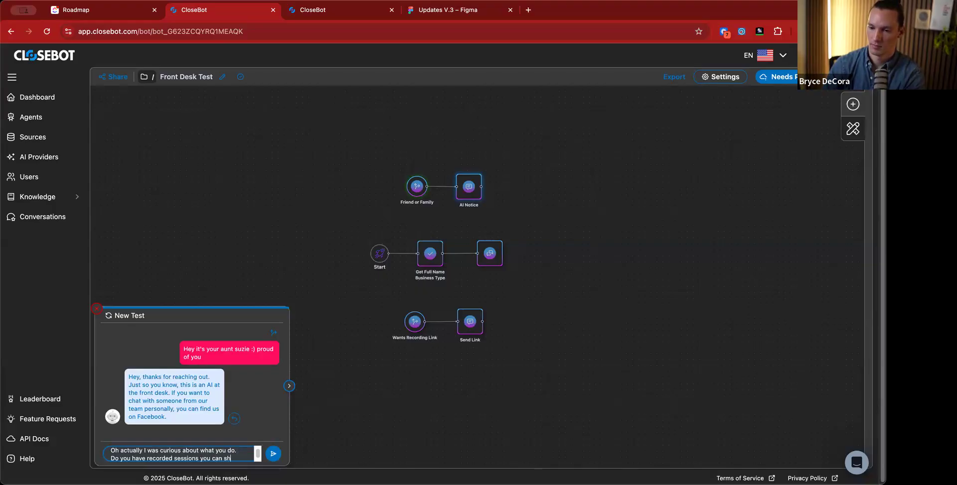
{"action": "type", "text": "are?"}
{"action": "key", "text": "Return"}
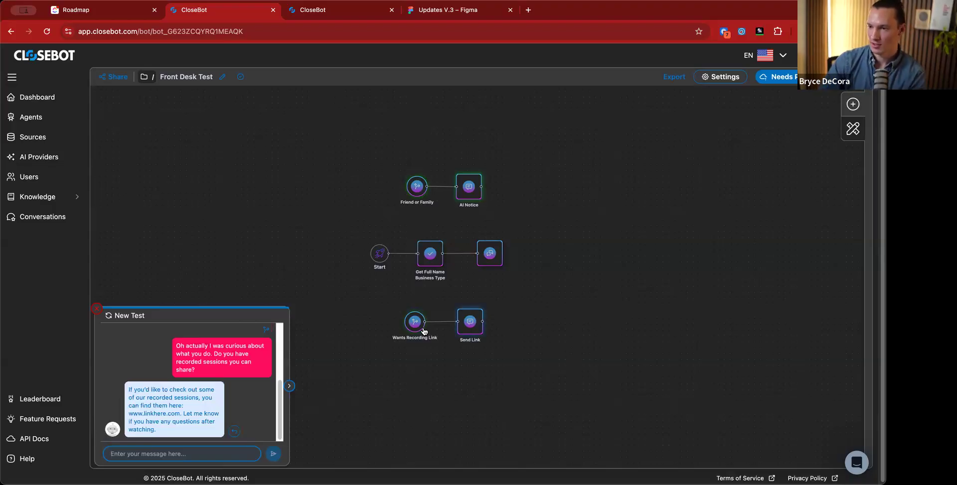
Examine the Send Link statement at the end of the recording branch, including its advanced settings
{"action": "scroll", "coordinate": [426, 329], "scroll_direction": "up", "scroll_amount": 5}
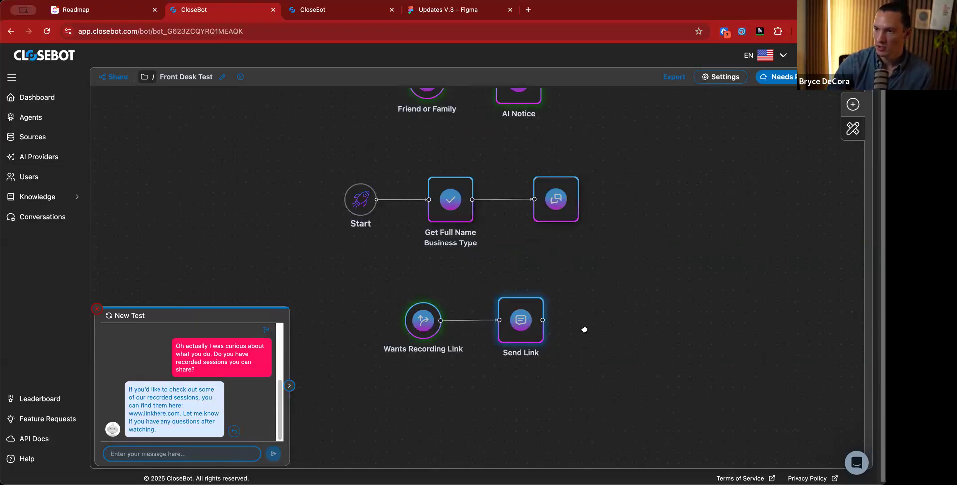
{"action": "scroll", "coordinate": [583, 327], "scroll_direction": "up", "scroll_amount": 3}
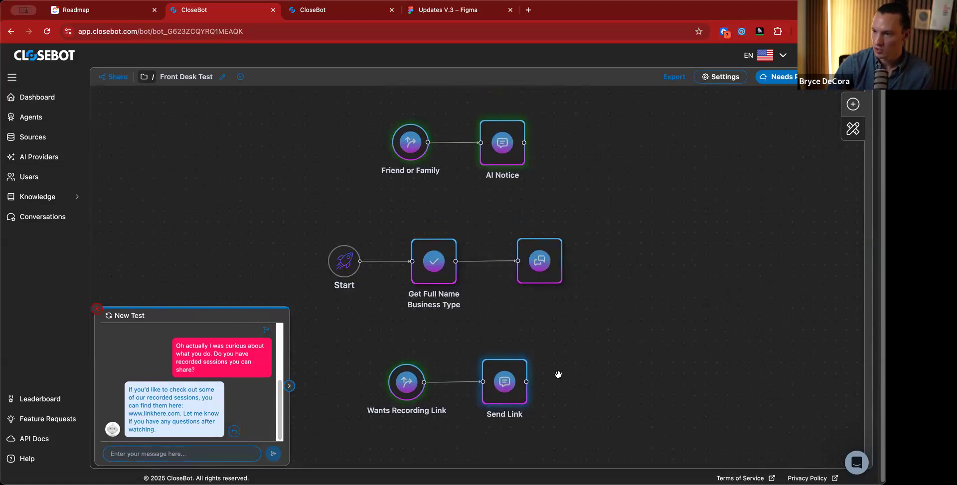
{"action": "left_click", "coordinate": [504, 397]}
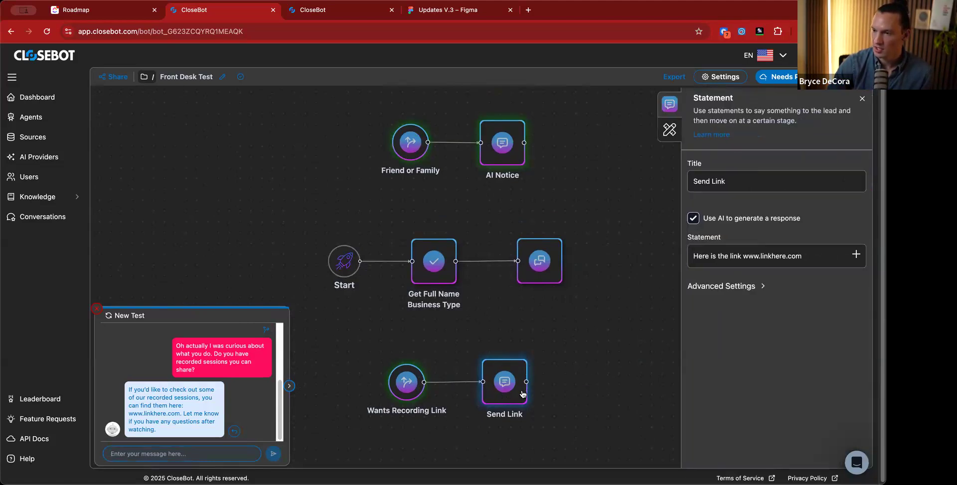
{"action": "left_click", "coordinate": [733, 288]}
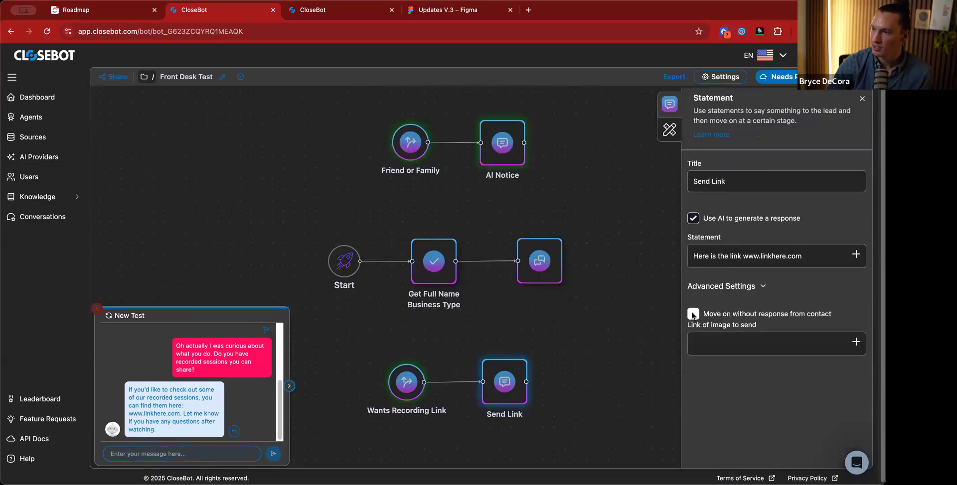
Reply "Thanks" to the recording link message in the test chat
{"action": "left_click", "coordinate": [224, 452]}
{"action": "type", "text": "S"}
{"action": "type", "text": "hanks"}
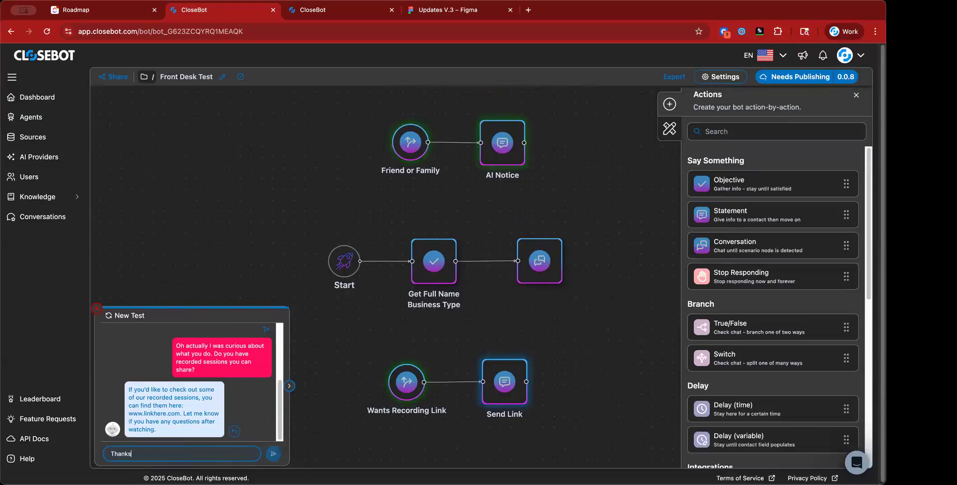
{"action": "key", "text": "Return"}
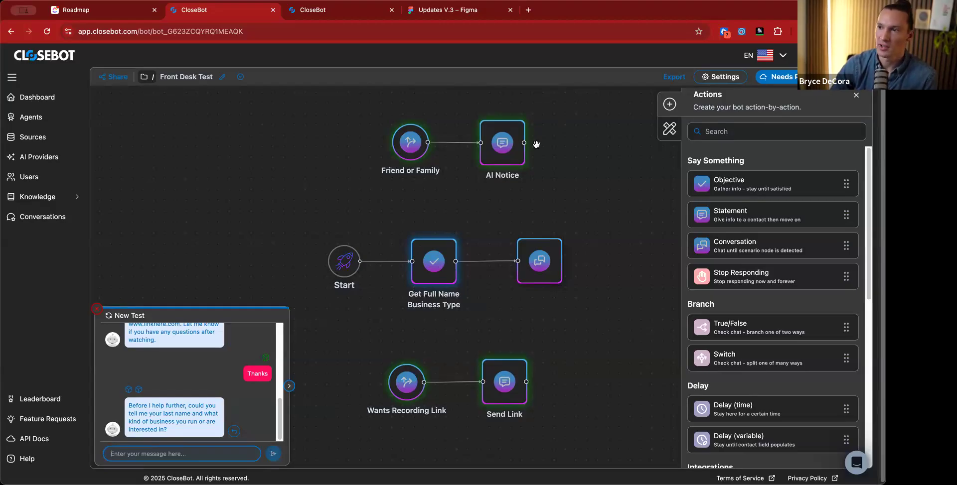
Examine the highlighted path through all three branches after the "Thanks" reply, and close the test chat
{"action": "scroll", "coordinate": [550, 175], "scroll_direction": "right", "scroll_amount": 5}
{"action": "scroll", "coordinate": [550, 174], "scroll_direction": "up", "scroll_amount": 2}
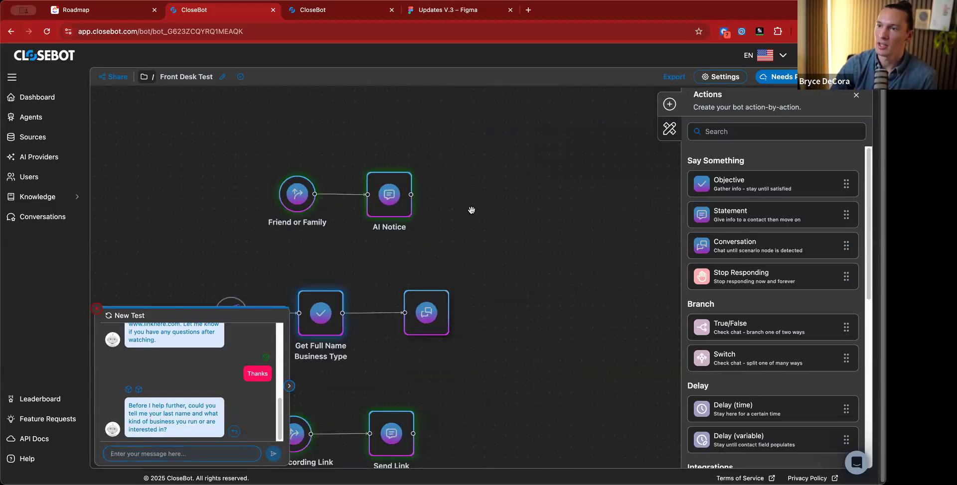
{"action": "scroll", "coordinate": [474, 214], "scroll_direction": "left", "scroll_amount": 4}
{"action": "scroll", "coordinate": [521, 208], "scroll_direction": "right", "scroll_amount": 3}
{"action": "scroll", "coordinate": [522, 207], "scroll_direction": "up", "scroll_amount": 1}
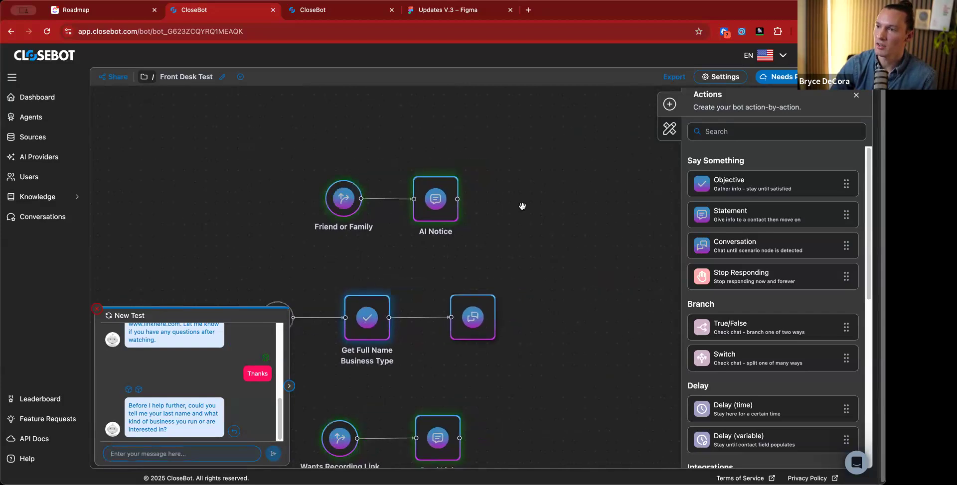
{"action": "scroll", "coordinate": [529, 195], "scroll_direction": "down", "scroll_amount": 4}
{"action": "scroll", "coordinate": [530, 194], "scroll_direction": "left", "scroll_amount": 3}
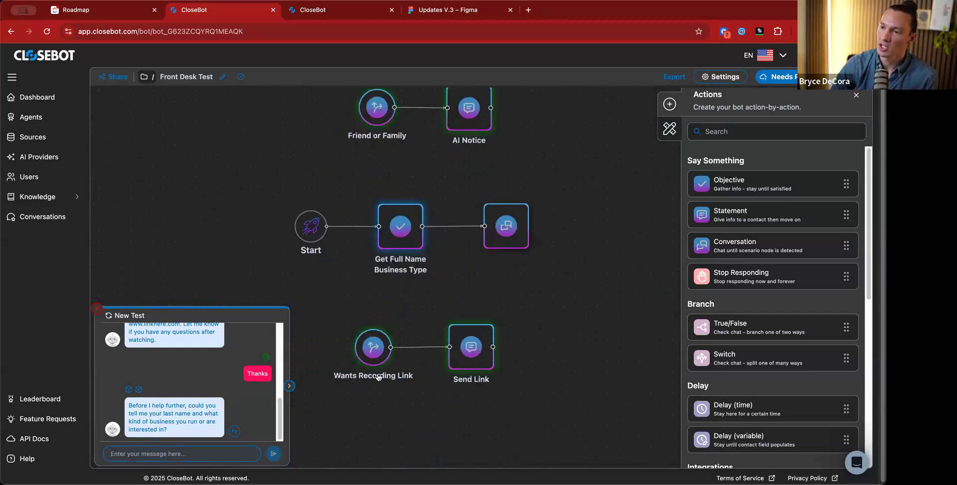
{"action": "scroll", "coordinate": [476, 402], "scroll_direction": "up", "scroll_amount": 1}
{"action": "scroll", "coordinate": [476, 401], "scroll_direction": "right", "scroll_amount": 1}
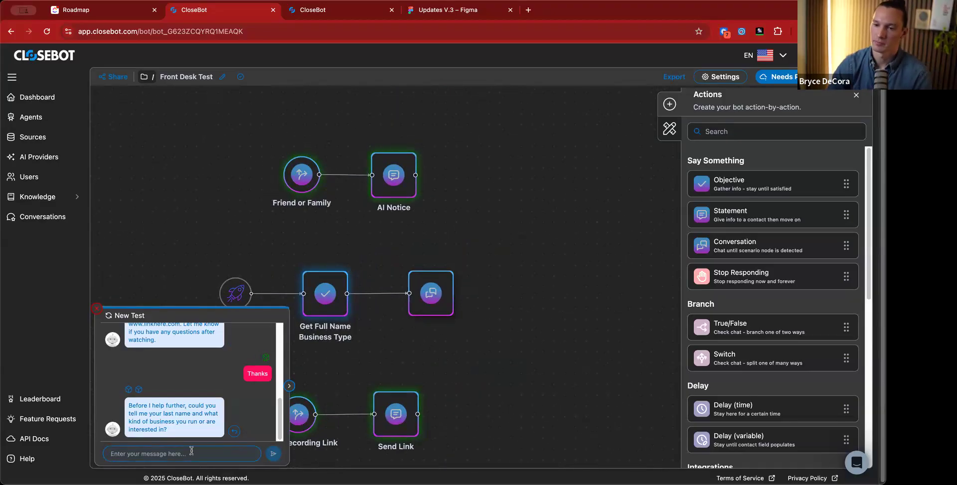
{"action": "left_click", "coordinate": [191, 453]}
{"action": "scroll", "coordinate": [471, 344], "scroll_direction": "down", "scroll_amount": 1}
{"action": "scroll", "coordinate": [472, 344], "scroll_direction": "left", "scroll_amount": 1}
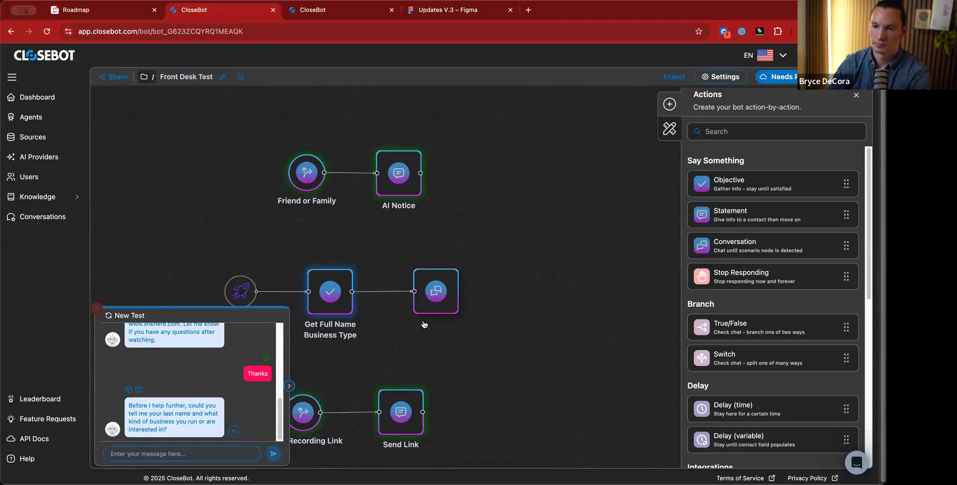
{"action": "left_click", "coordinate": [96, 308]}
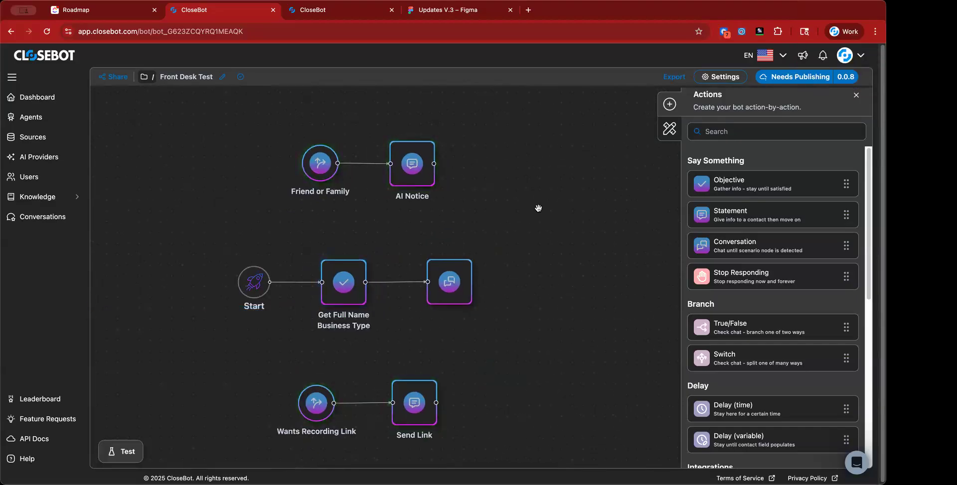
Add a Conversation action after the AI Notice statement in the Friend or Family branch
{"action": "left_click_drag", "start_coordinate": [538, 207], "coordinate": [502, 229]}
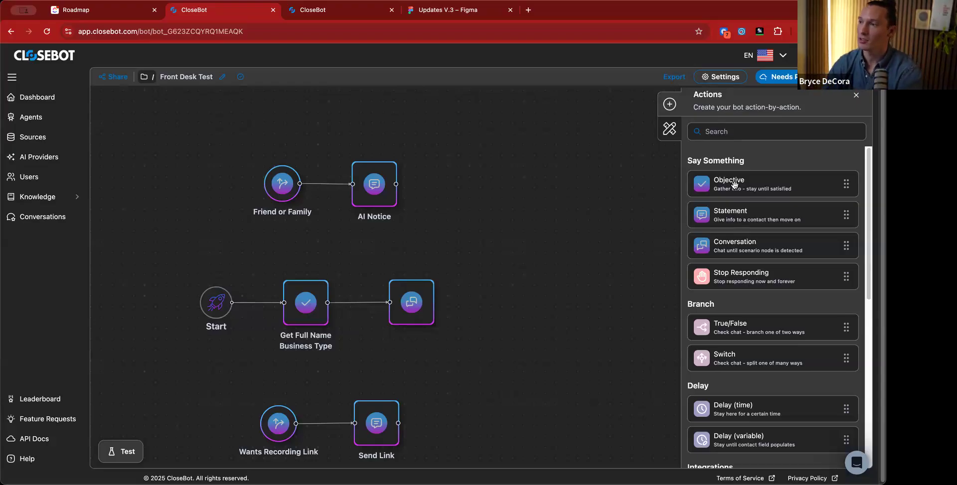
{"action": "left_click_drag", "start_coordinate": [396, 184], "coordinate": [451, 187]}
{"action": "left_click", "coordinate": [474, 187]}
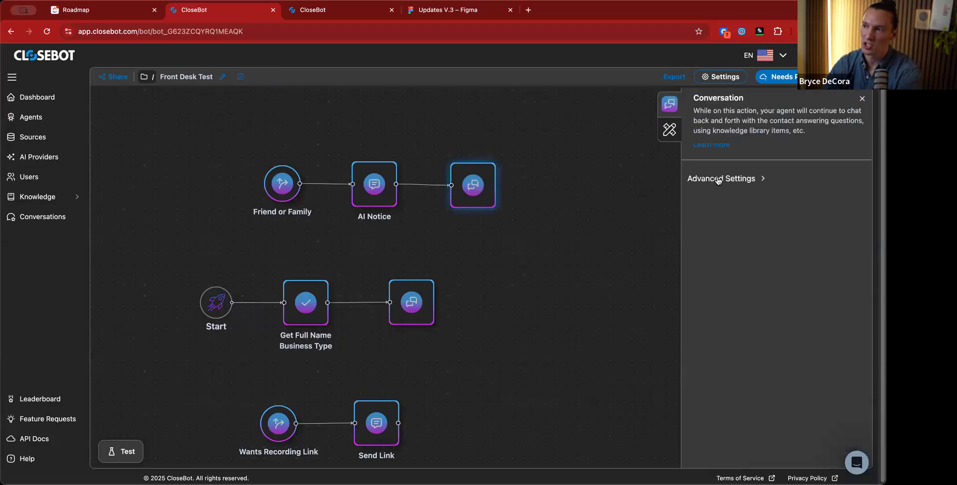
Set the new Conversation action's extra prompt to "Be kind and don't talk business :)"
{"action": "left_click", "coordinate": [730, 212]}
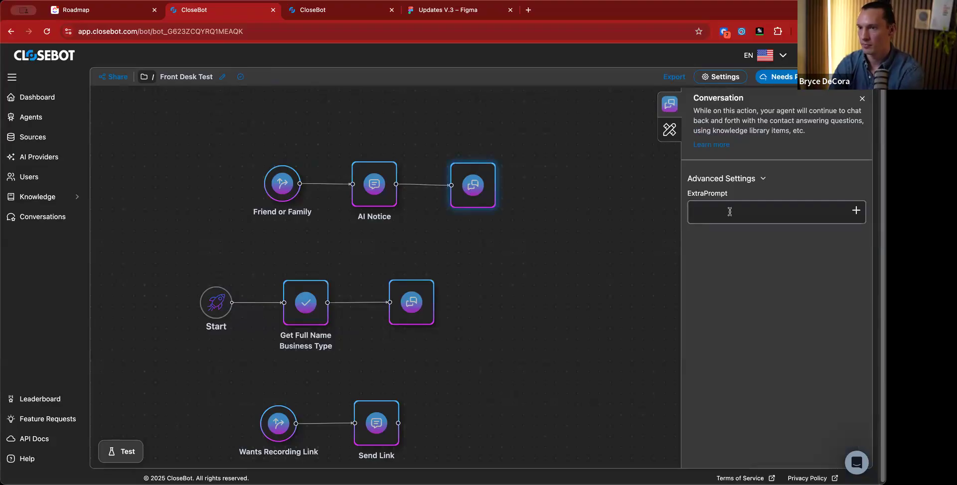
{"action": "type", "text": "Be "}
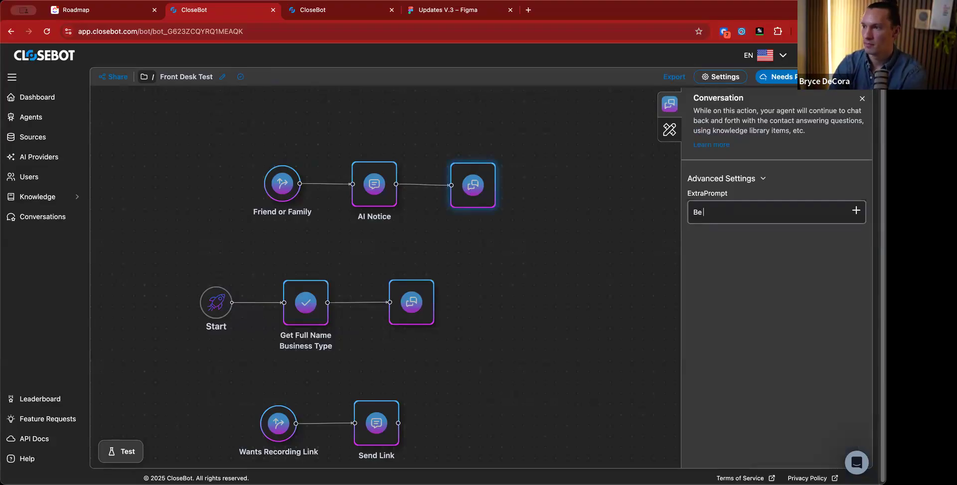
{"action": "type", "text": "kind and do"}
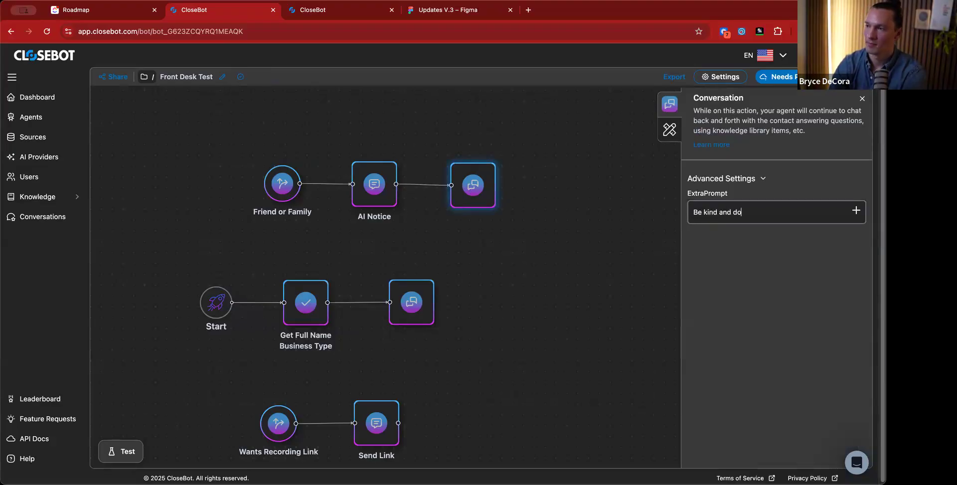
{"action": "type", "text": "n't talk business :)"}
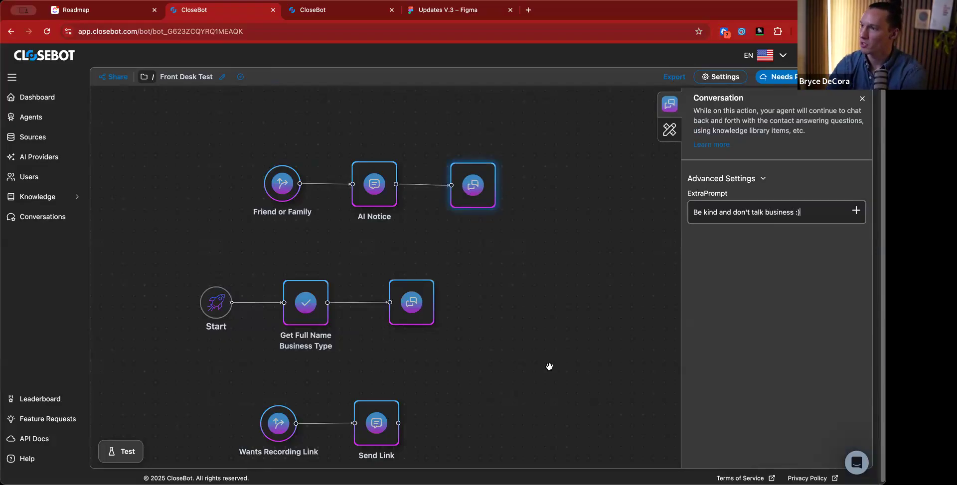
{"action": "left_click", "coordinate": [548, 302]}
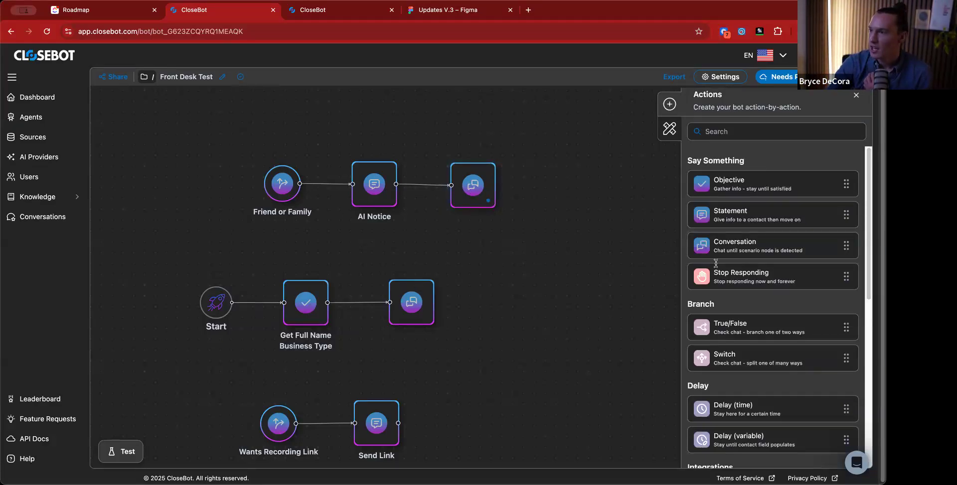
Review the settings of the AI Notice statement and the advanced settings of the Get Full Name objective
{"action": "left_click", "coordinate": [364, 198]}
{"action": "left_click", "coordinate": [734, 298]}
{"action": "left_click", "coordinate": [734, 299]}
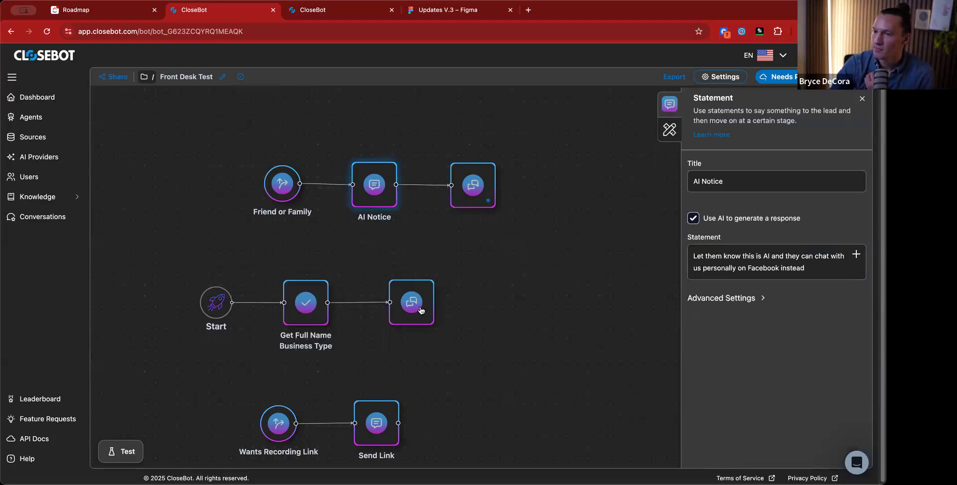
{"action": "left_click", "coordinate": [307, 319]}
{"action": "left_click", "coordinate": [734, 302]}
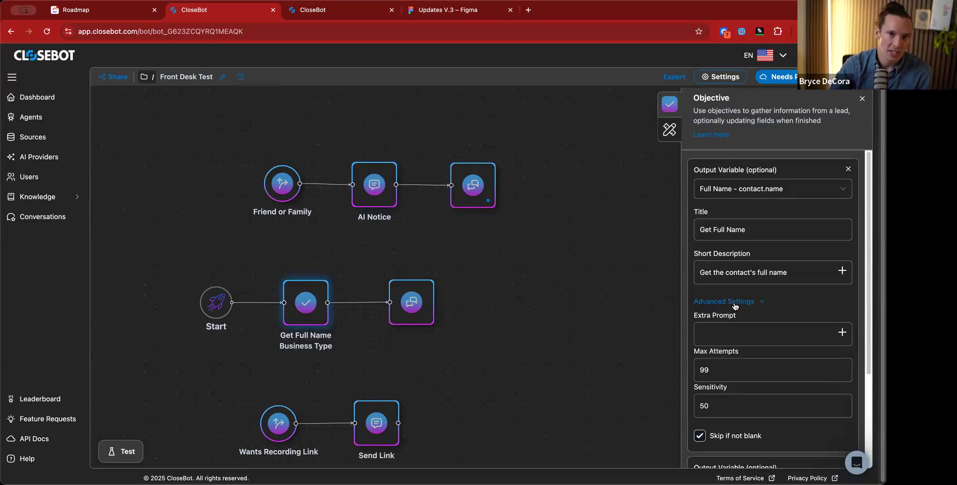
{"action": "left_click", "coordinate": [735, 304]}
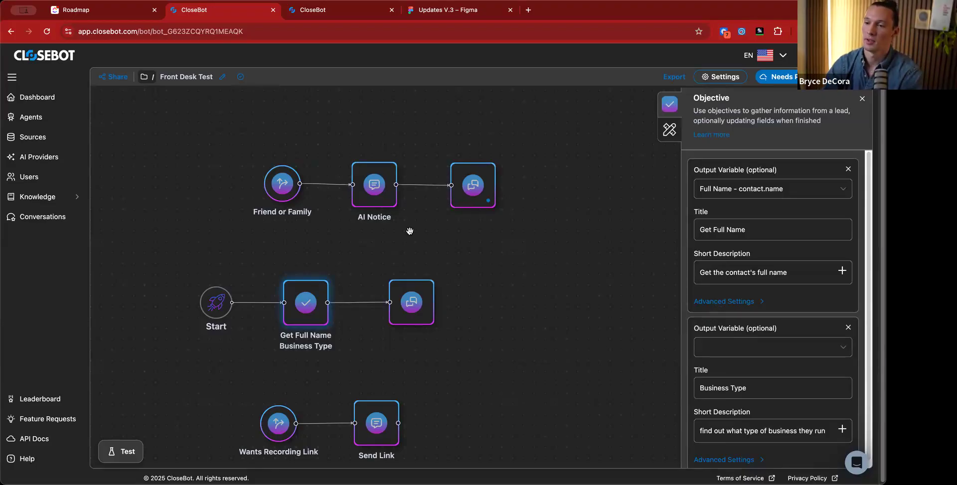
{"action": "left_click", "coordinate": [192, 410]}
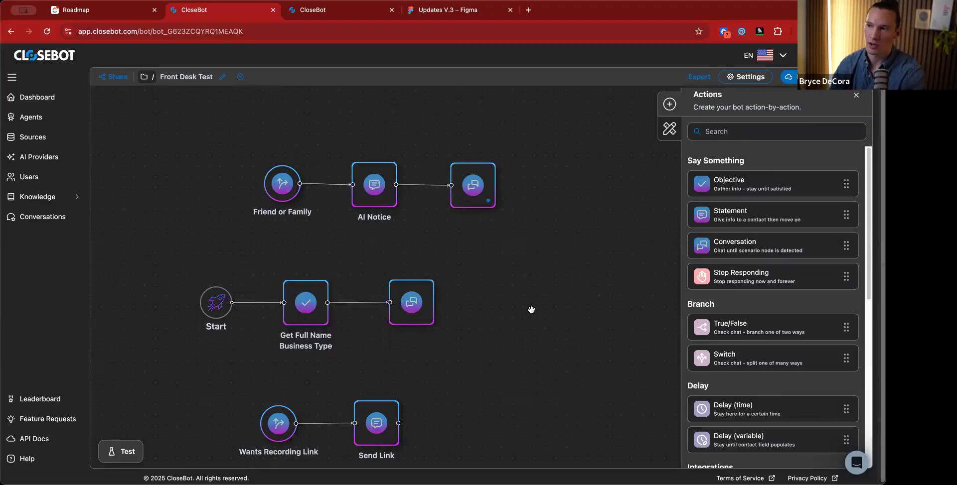
Start a new test chat and send a greeting as the owner's aunt, ending with ":) proud of you!"
{"action": "left_click", "coordinate": [127, 454]}
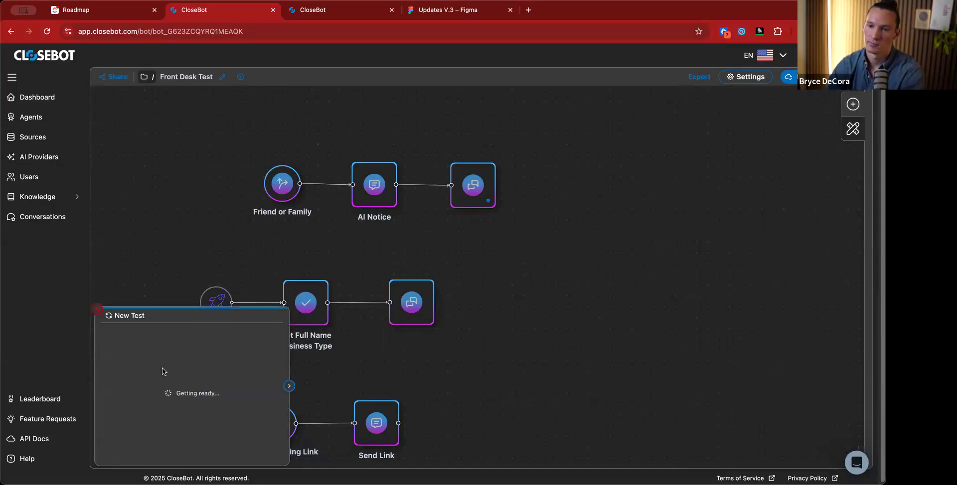
{"action": "left_click", "coordinate": [165, 456]}
{"action": "type", "text": "Hey it's your aunt suzie :"}
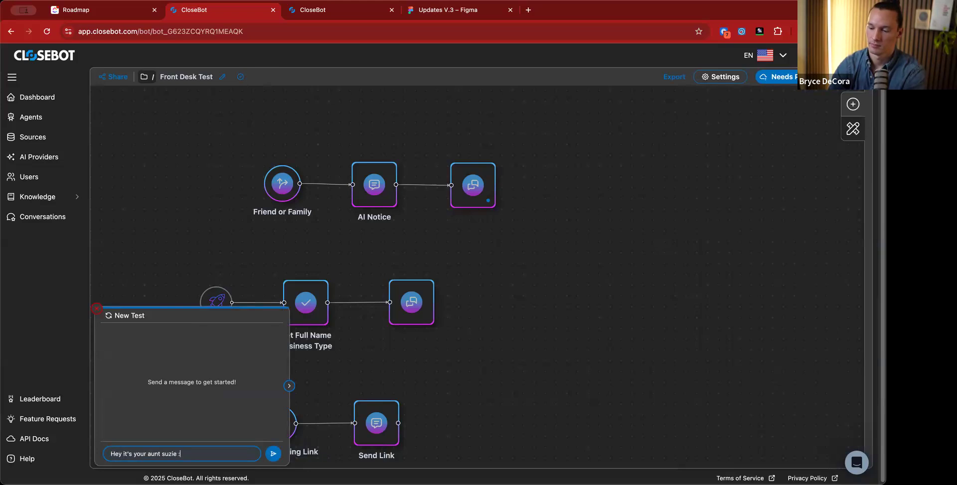
{"action": "type", "text": ") proud of you!"}
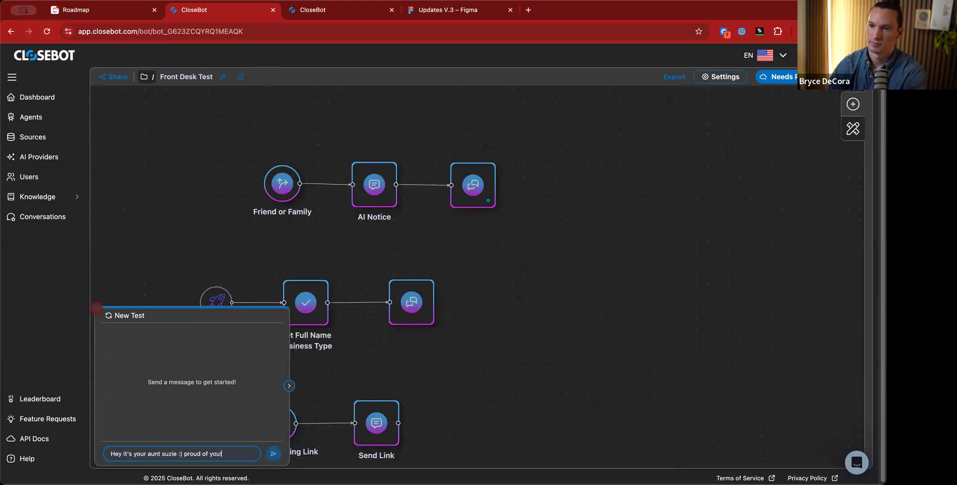
{"action": "key", "text": "Return"}
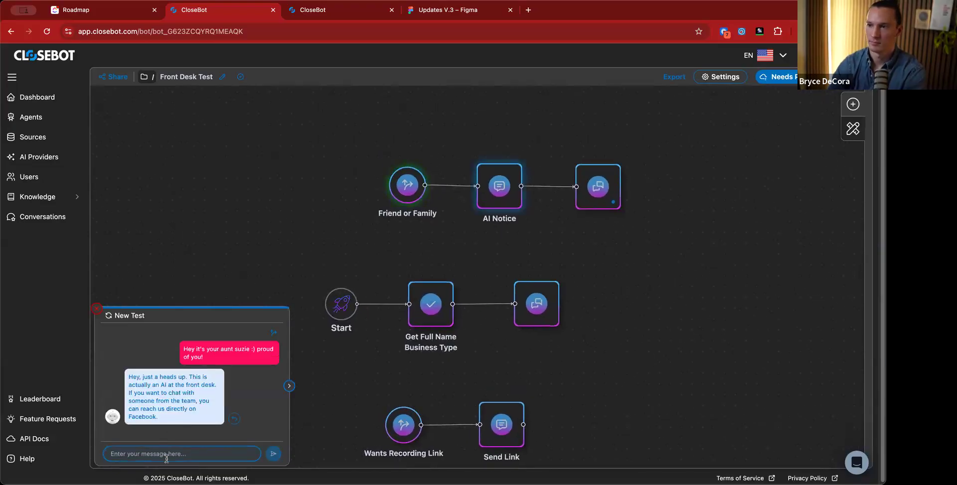
Reply "Oh that's ok! I was curious about your recordings if you can share still :)", and answer the bot's response with "Thank you!"
{"action": "type", "text": "Oh that's "}
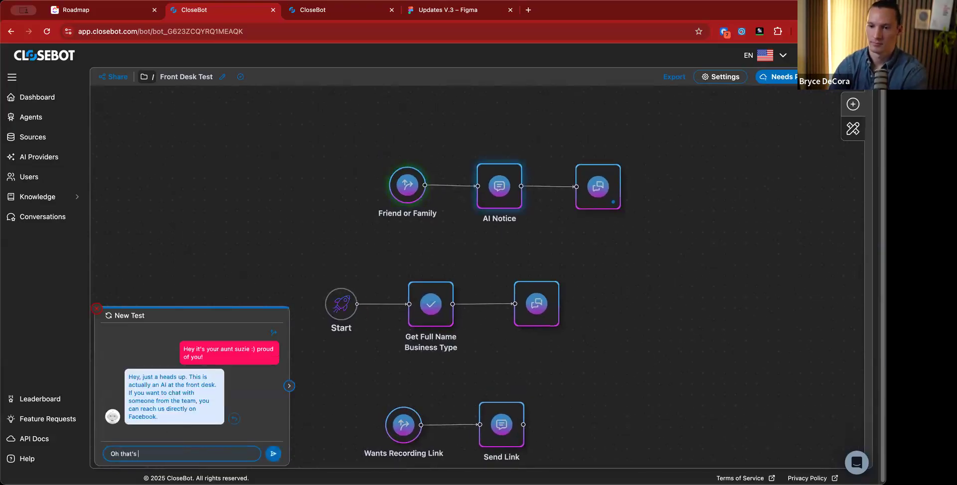
{"action": "type", "text": "ok!  I was"}
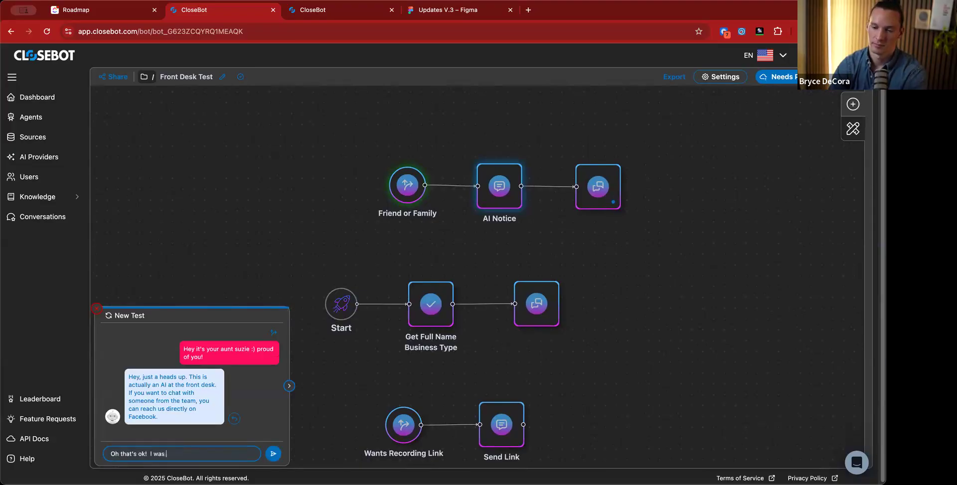
{"action": "type", "text": " curious about your recordings if you can share still :)"}
{"action": "key", "text": "Return"}
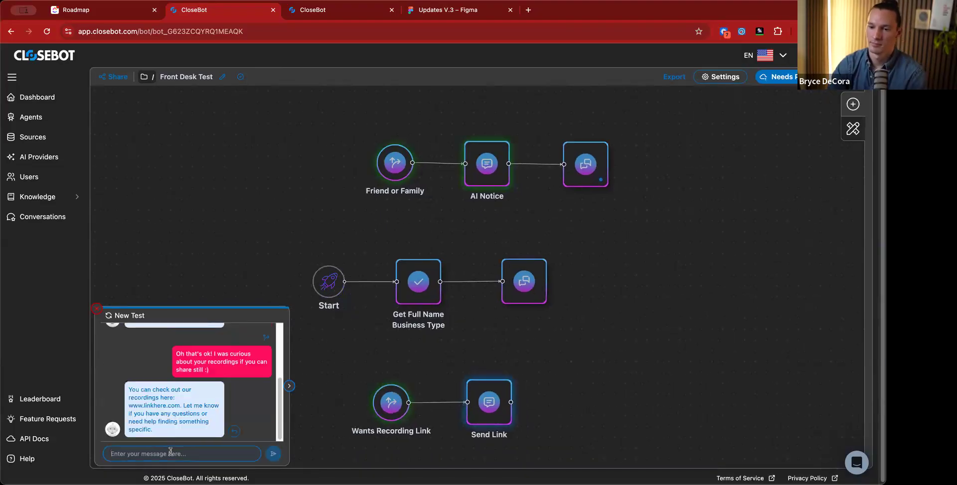
{"action": "type", "text": "Thank you!"}
{"action": "key", "text": "Return"}
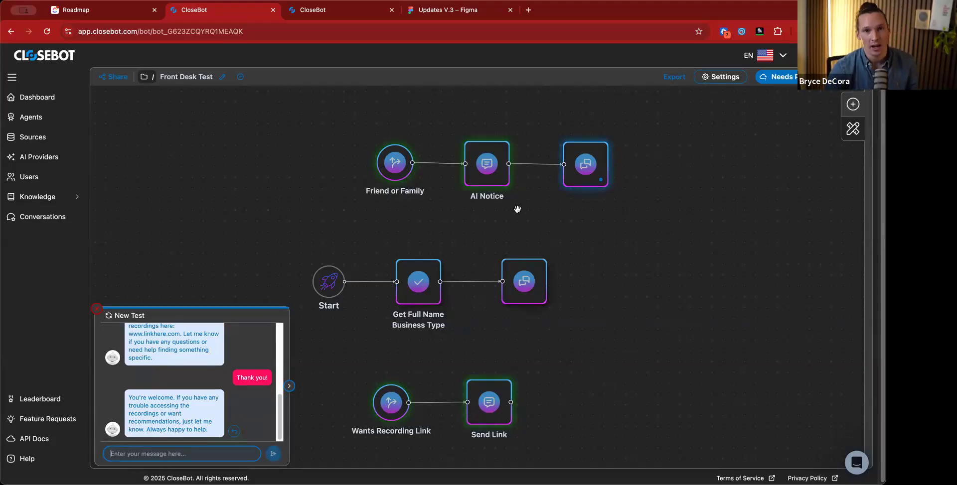
Examine the Friend or Family branch's Conversation action and the highlighted path through the bot's branches after the test messages
{"action": "left_click", "coordinate": [594, 176]}
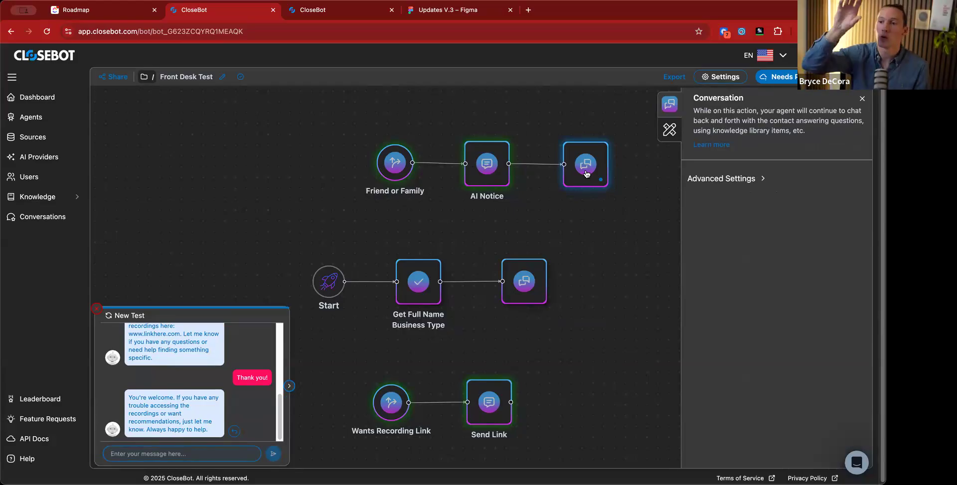
{"action": "scroll", "coordinate": [574, 314], "scroll_direction": "right", "scroll_amount": 1}
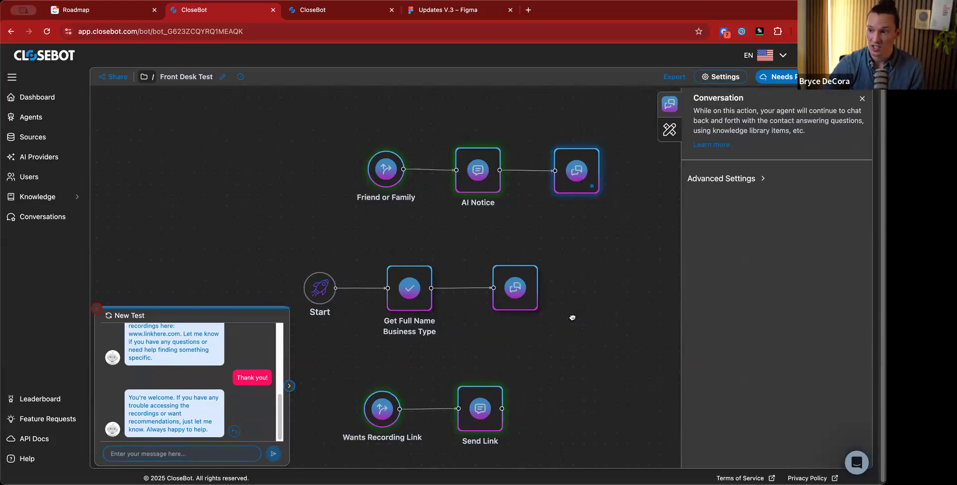
{"action": "scroll", "coordinate": [572, 249], "scroll_direction": "up", "scroll_amount": 1}
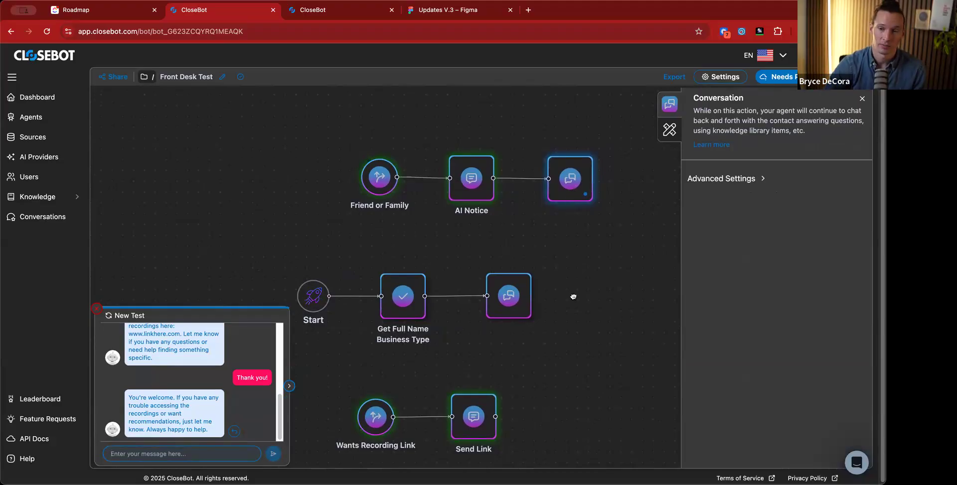
{"action": "scroll", "coordinate": [609, 269], "scroll_direction": "left", "scroll_amount": 2}
{"action": "scroll", "coordinate": [614, 319], "scroll_direction": "up", "scroll_amount": 1}
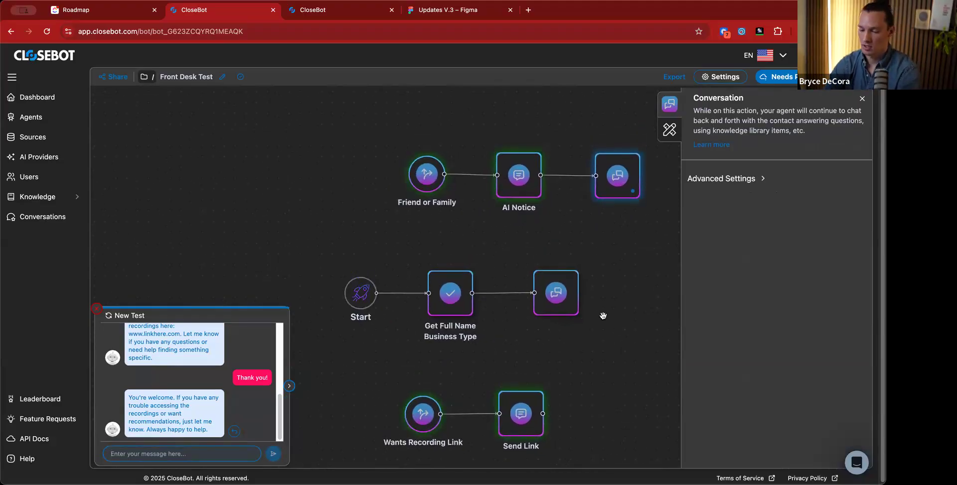
{"action": "scroll", "coordinate": [603, 329], "scroll_direction": "down", "scroll_amount": 2}
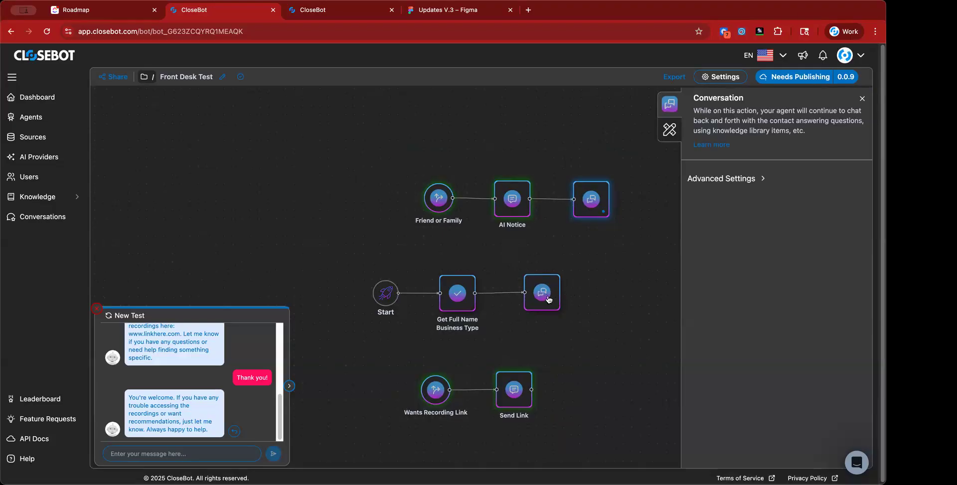
{"action": "left_click_drag", "start_coordinate": [609, 303], "coordinate": [590, 329]}
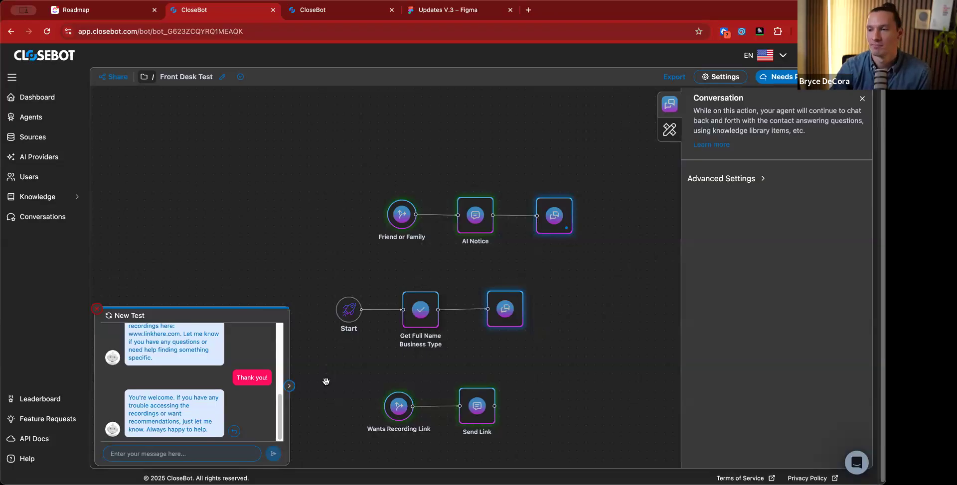
{"action": "left_click_drag", "start_coordinate": [560, 374], "coordinate": [573, 379]}
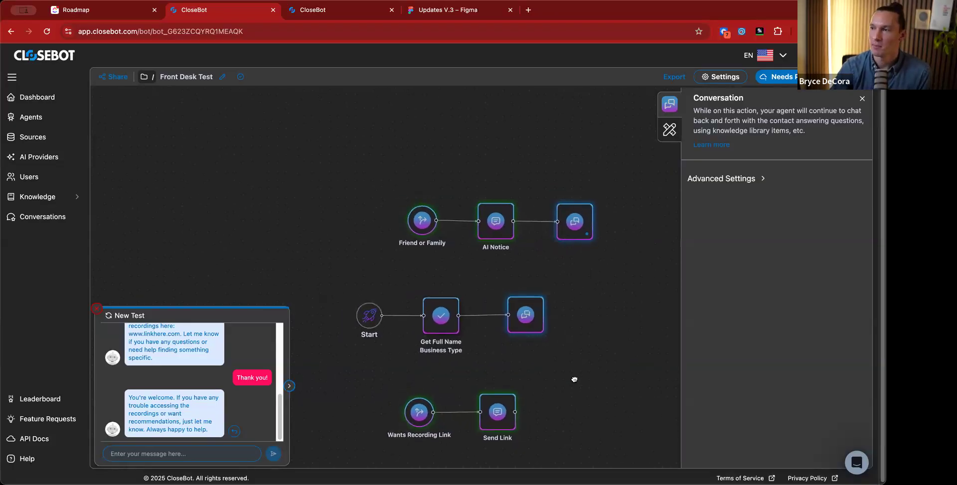
{"action": "scroll", "coordinate": [573, 379], "scroll_direction": "down", "scroll_amount": 5}
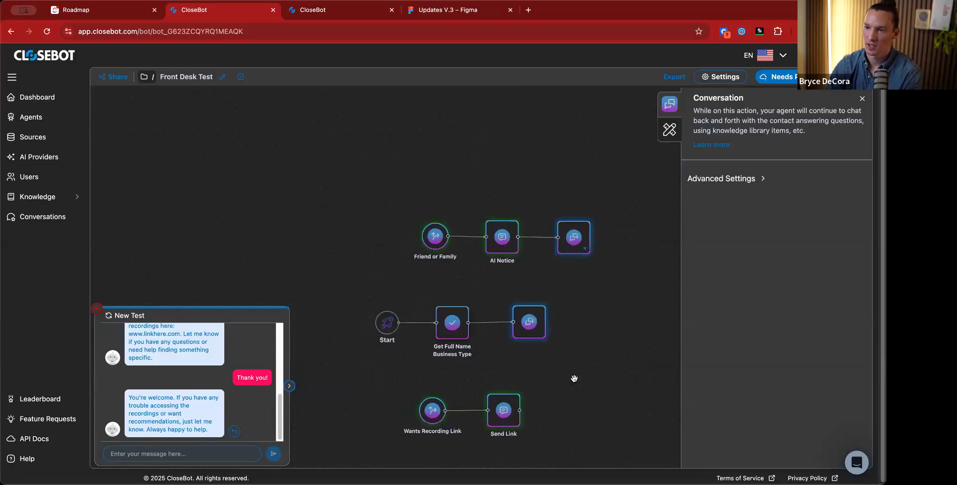
{"action": "scroll", "coordinate": [558, 397], "scroll_direction": "up", "scroll_amount": 3}
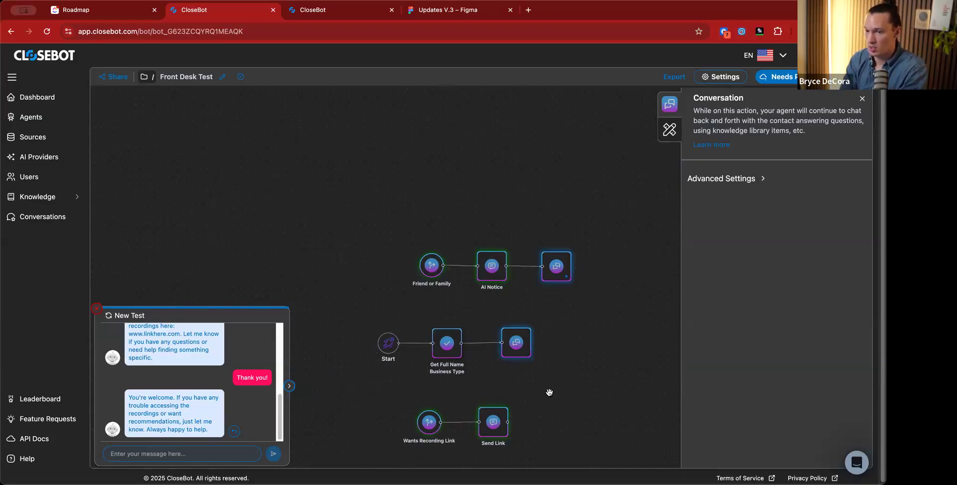
Enable follow-ups for the bot, add a first follow-up after 5 minutes, and save the settings
{"action": "left_click", "coordinate": [725, 78]}
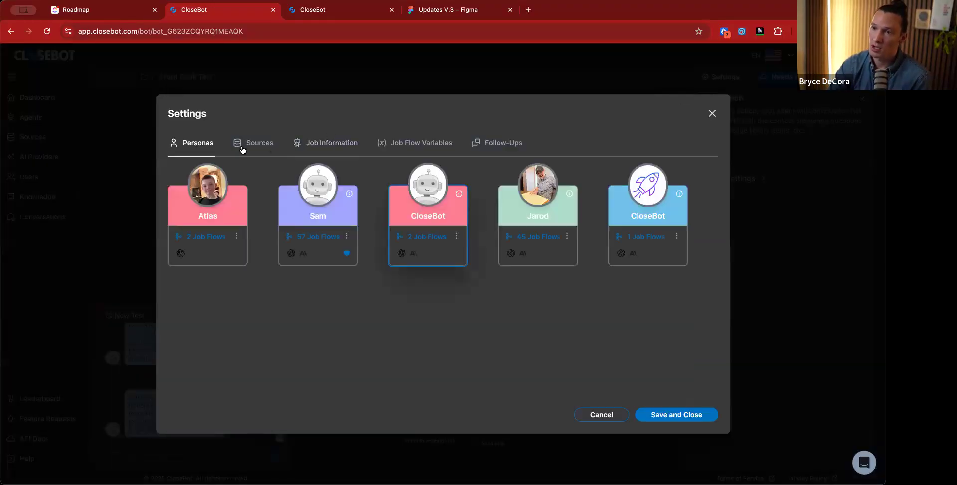
{"action": "left_click", "coordinate": [483, 145]}
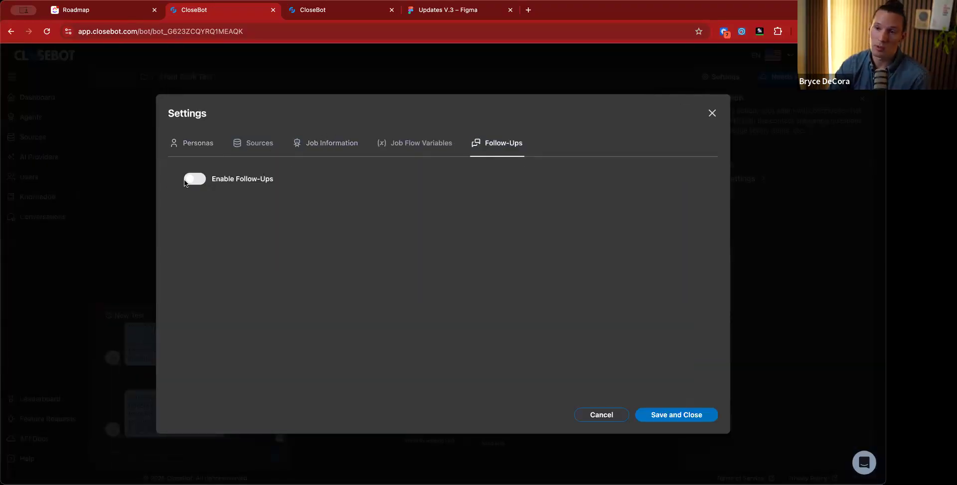
{"action": "left_click", "coordinate": [193, 180]}
{"action": "left_click", "coordinate": [340, 255]}
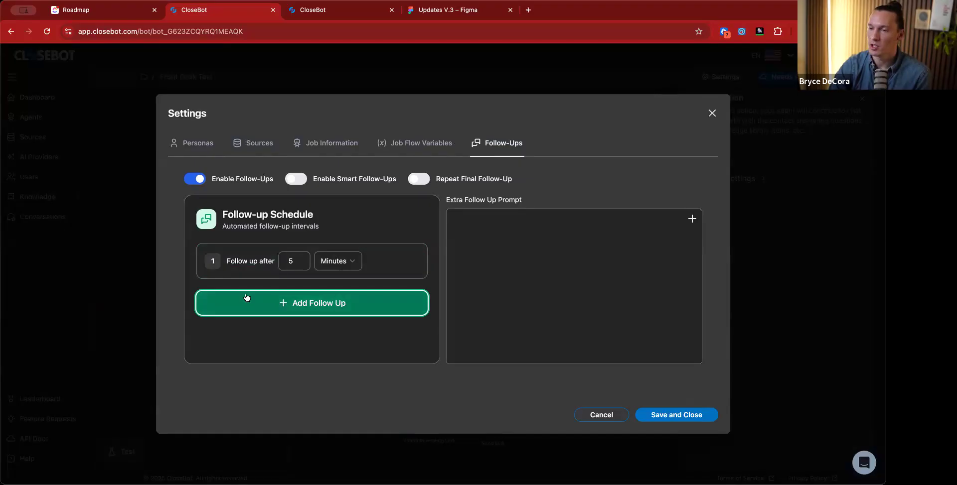
{"action": "left_click", "coordinate": [670, 414]}
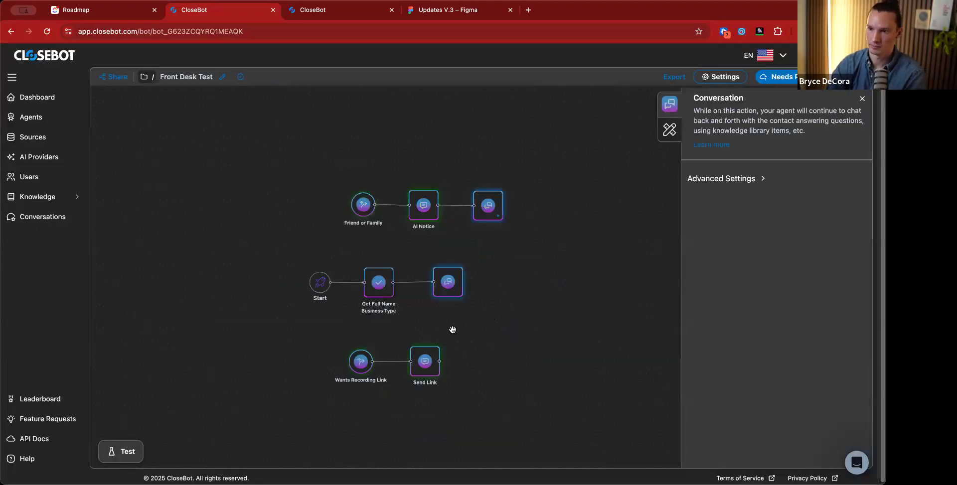
Review the Get Full Name and Business Type objective's settings and compare the main branch with the Friend or Family branch
{"action": "scroll", "coordinate": [335, 288], "scroll_direction": "up", "scroll_amount": 3}
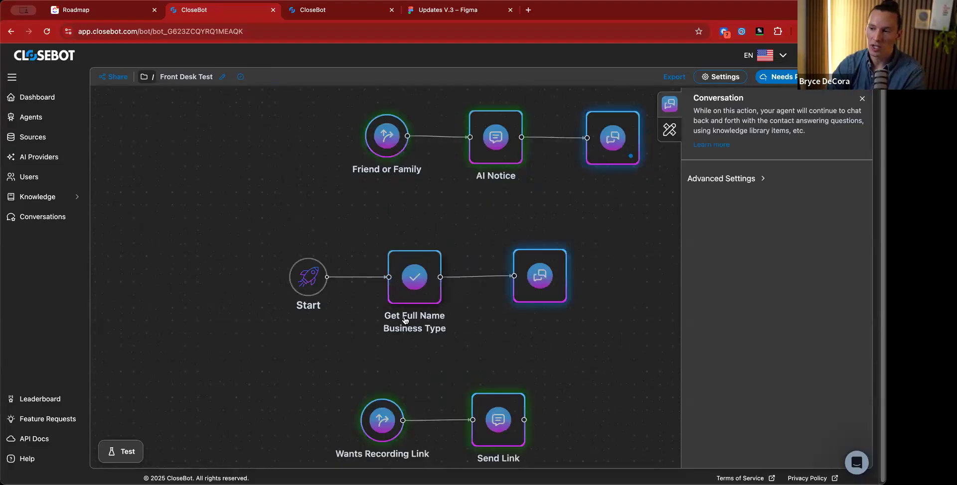
{"action": "scroll", "coordinate": [479, 328], "scroll_direction": "down", "scroll_amount": 2}
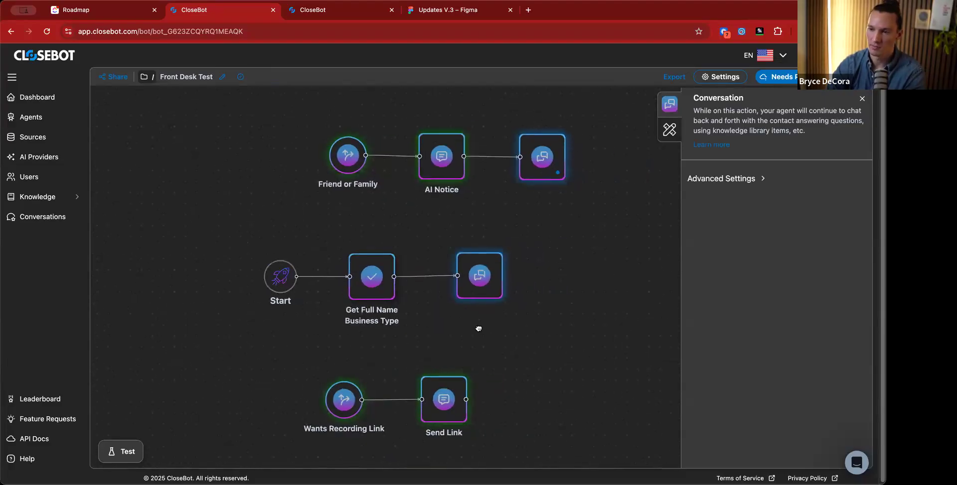
{"action": "left_click_drag", "start_coordinate": [478, 329], "coordinate": [423, 317]}
{"action": "left_click", "coordinate": [325, 276]}
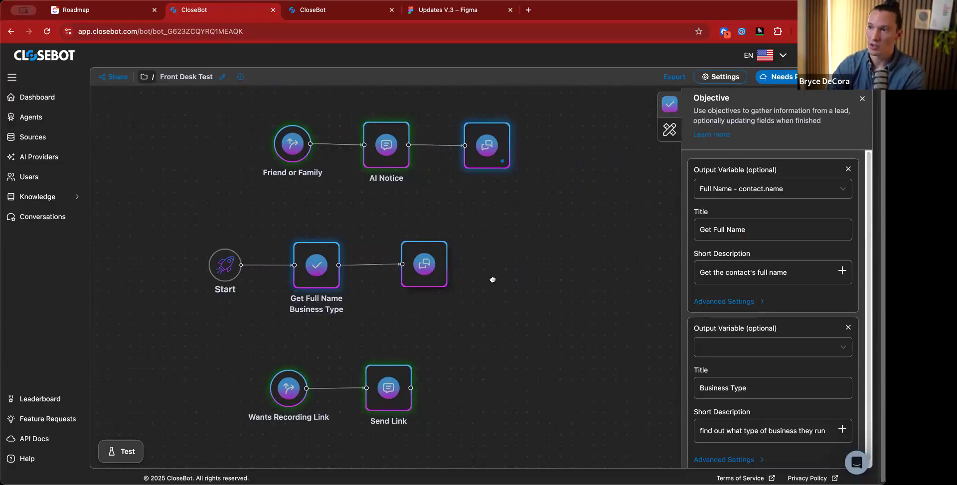
{"action": "scroll", "coordinate": [463, 254], "scroll_direction": "up", "scroll_amount": 2}
{"action": "scroll", "coordinate": [472, 249], "scroll_direction": "up", "scroll_amount": 4}
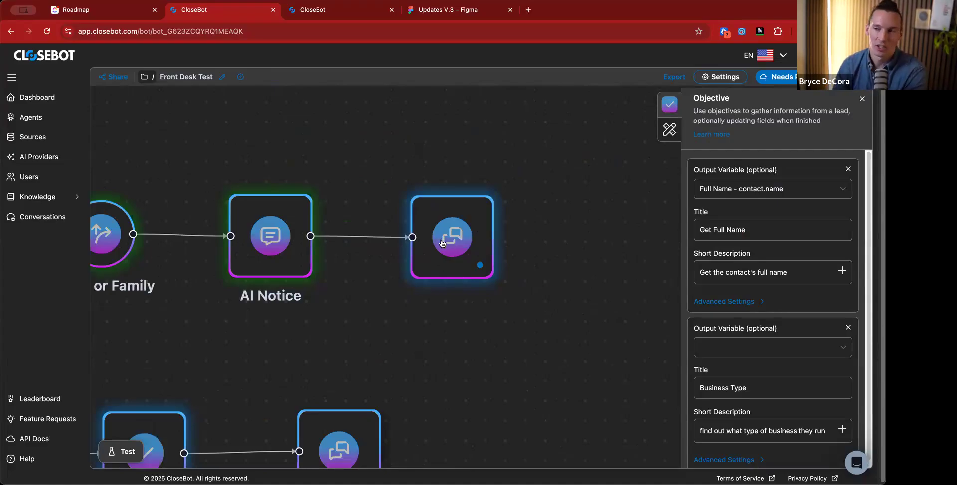
{"action": "scroll", "coordinate": [443, 245], "scroll_direction": "down", "scroll_amount": 3}
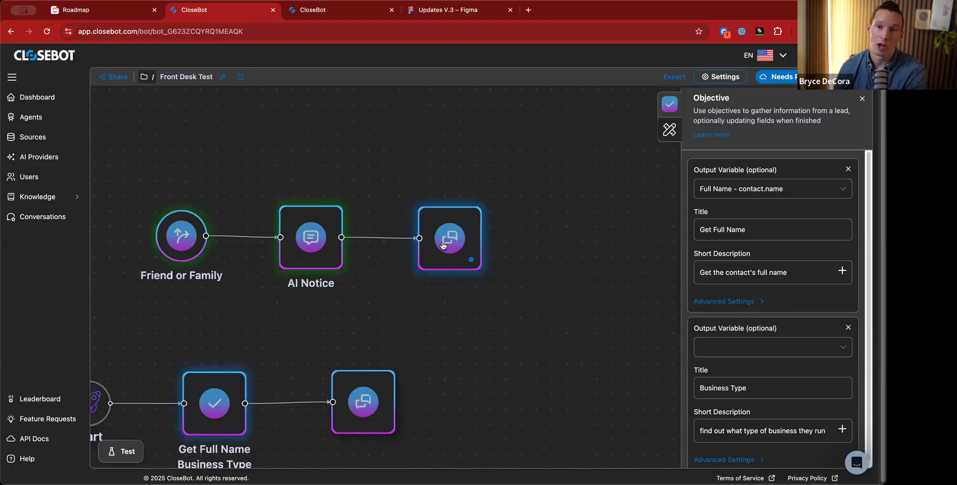
{"action": "scroll", "coordinate": [450, 313], "scroll_direction": "down", "scroll_amount": 2}
{"action": "left_click_drag", "start_coordinate": [448, 314], "coordinate": [555, 201]}
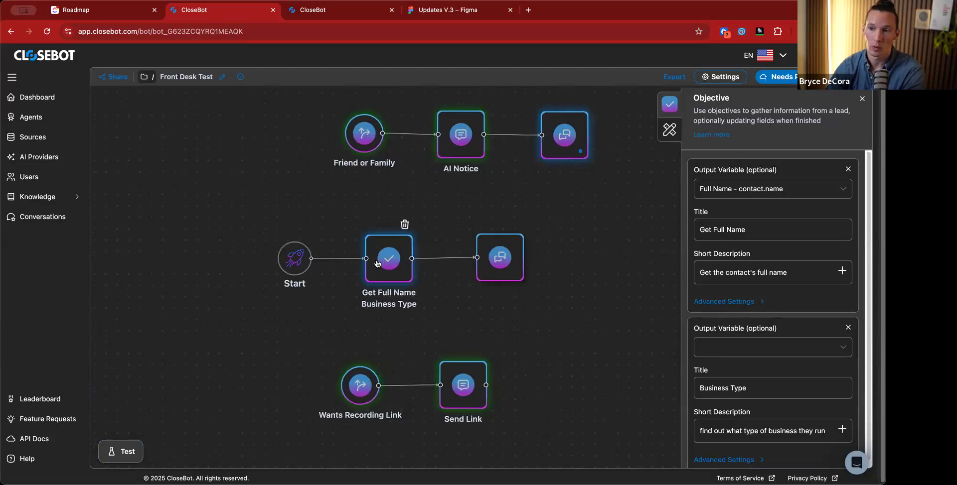
{"action": "scroll", "coordinate": [377, 264], "scroll_direction": "up", "scroll_amount": 3}
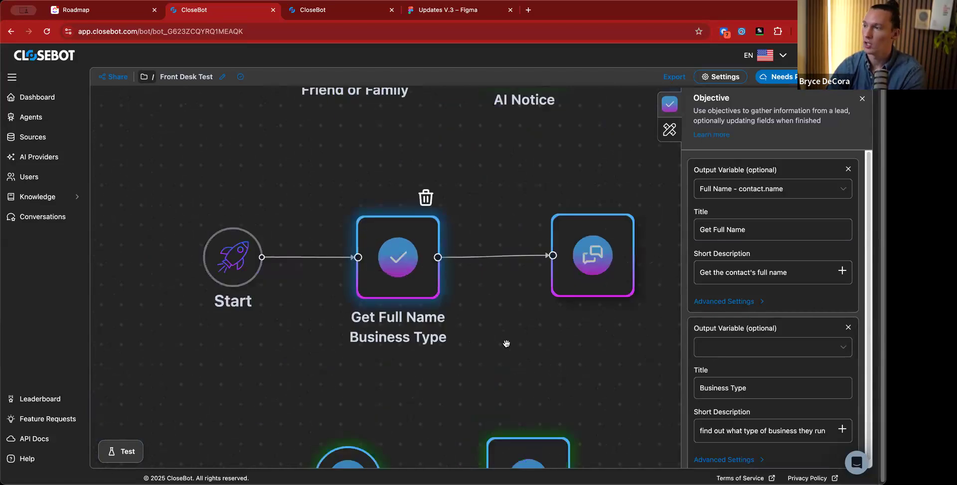
{"action": "scroll", "coordinate": [506, 343], "scroll_direction": "down", "scroll_amount": 3}
{"action": "left_click_drag", "start_coordinate": [557, 352], "coordinate": [436, 327]}
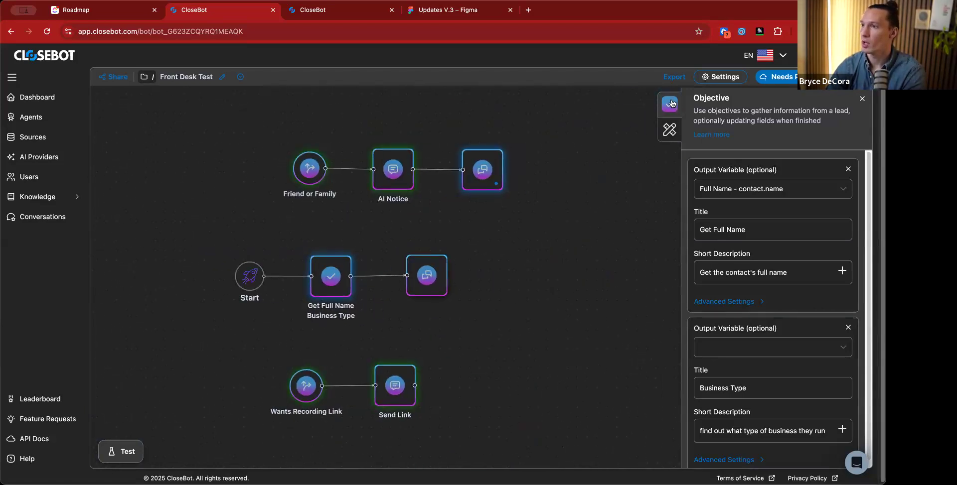
Place a Booking action on the empty canvas below the main branch's Conversation action, and delete it again
{"action": "double_click", "coordinate": [606, 199]}
{"action": "scroll", "coordinate": [422, 290], "scroll_direction": "down", "scroll_amount": 2}
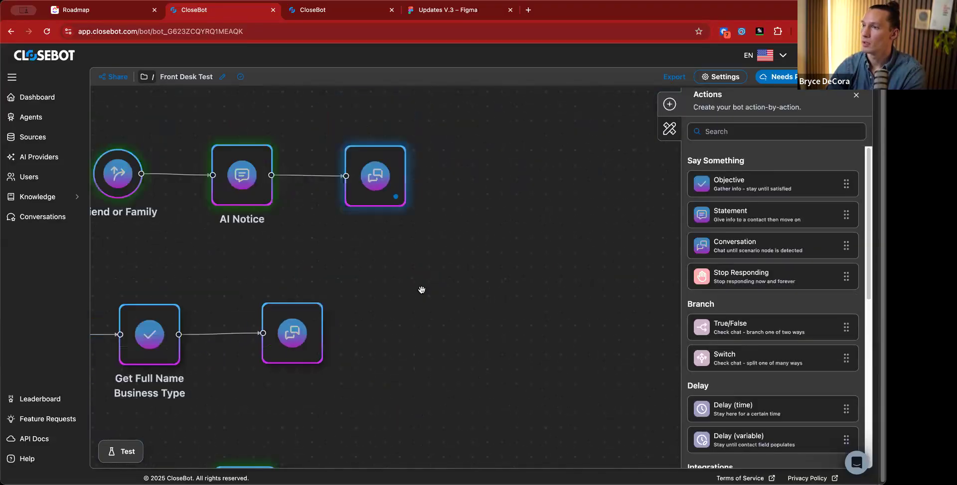
{"action": "scroll", "coordinate": [746, 316], "scroll_direction": "down", "scroll_amount": 5}
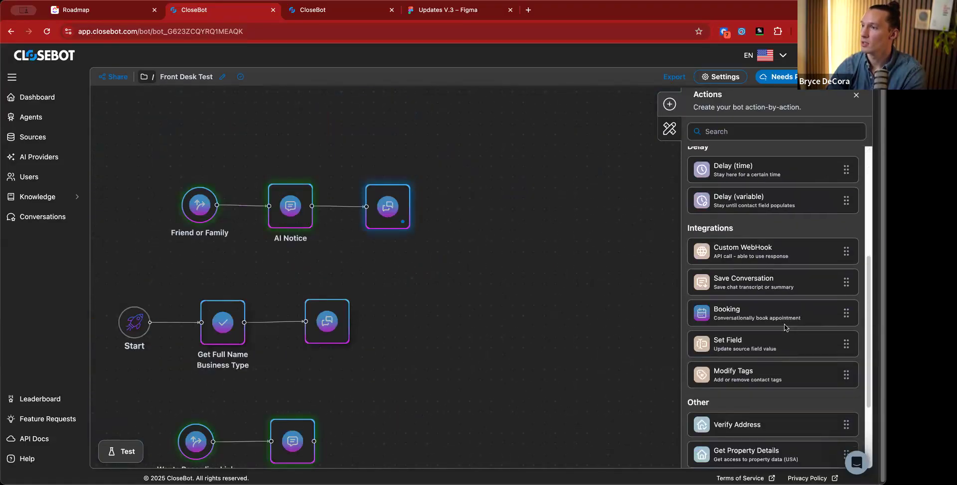
{"action": "scroll", "coordinate": [738, 299], "scroll_direction": "down", "scroll_amount": 1}
{"action": "left_click_drag", "start_coordinate": [737, 267], "coordinate": [465, 391]}
{"action": "left_click_drag", "start_coordinate": [466, 392], "coordinate": [534, 348]}
{"action": "left_click_drag", "start_coordinate": [561, 292], "coordinate": [490, 349]}
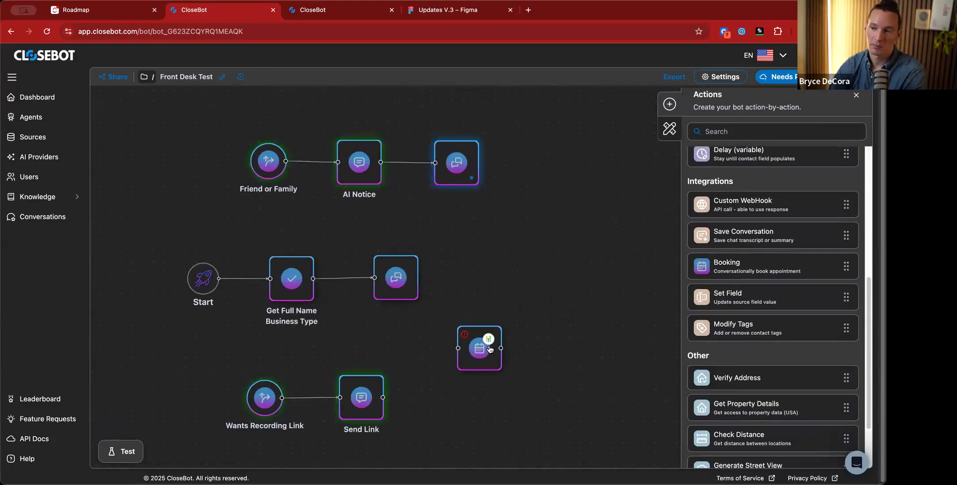
{"action": "left_click", "coordinate": [490, 350]}
{"action": "left_click", "coordinate": [493, 320]}
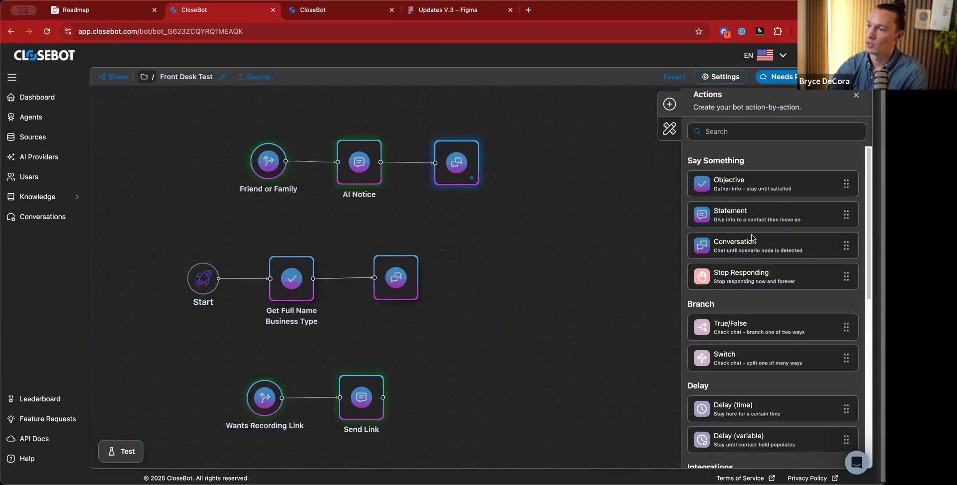
Place a Delay (time) action on the empty canvas below the main branch's Conversation action
{"action": "scroll", "coordinate": [768, 310], "scroll_direction": "down", "scroll_amount": 3}
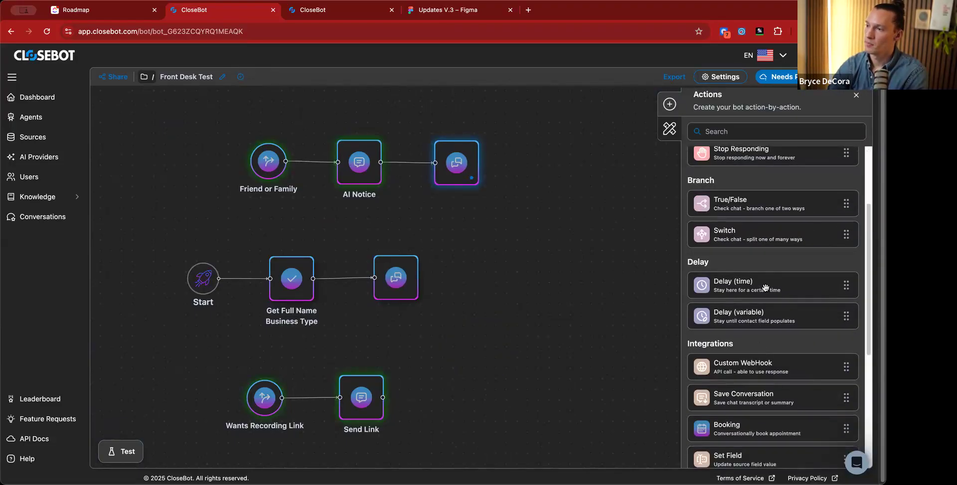
{"action": "key", "text": "ctrl+z"}
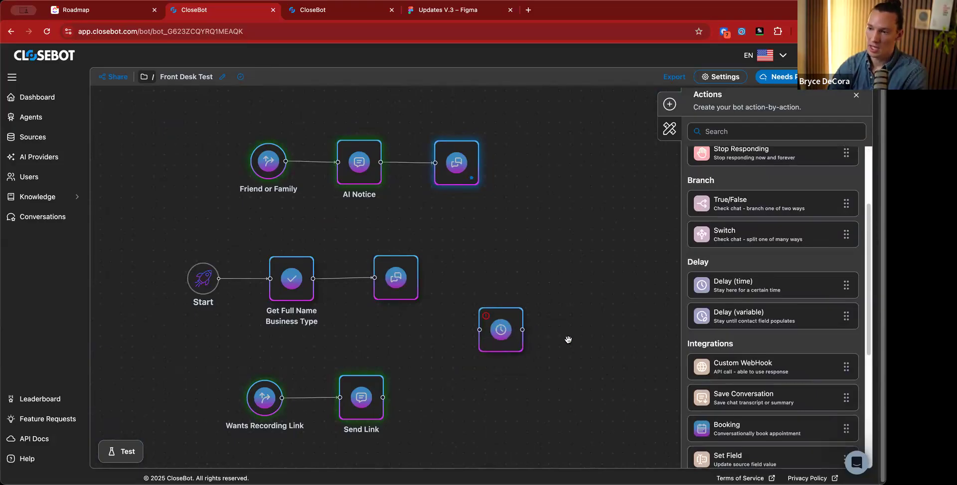
Move the Delay (time) action into the Wants Recording Link branch and connect it after Send Link
{"action": "left_click", "coordinate": [500, 330]}
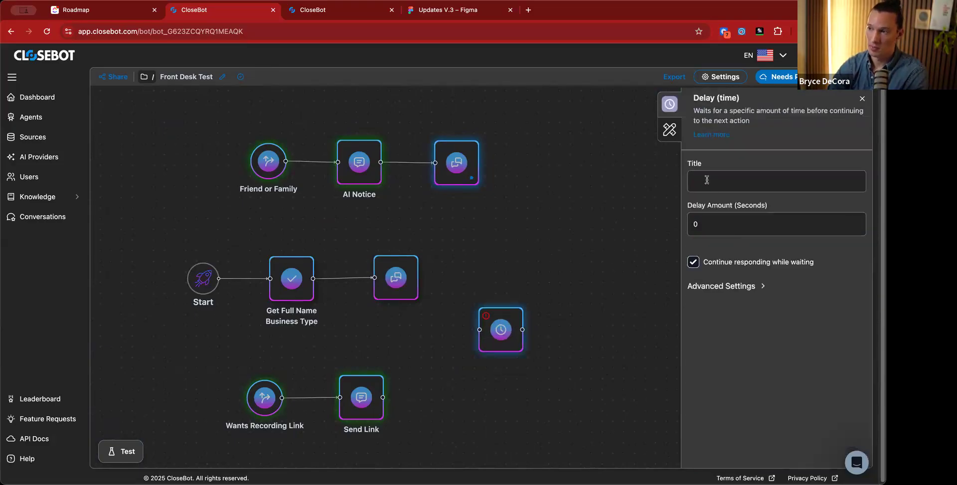
{"action": "left_click_drag", "start_coordinate": [510, 301], "coordinate": [414, 360]}
{"action": "scroll", "coordinate": [457, 204], "scroll_direction": "down", "scroll_amount": 2}
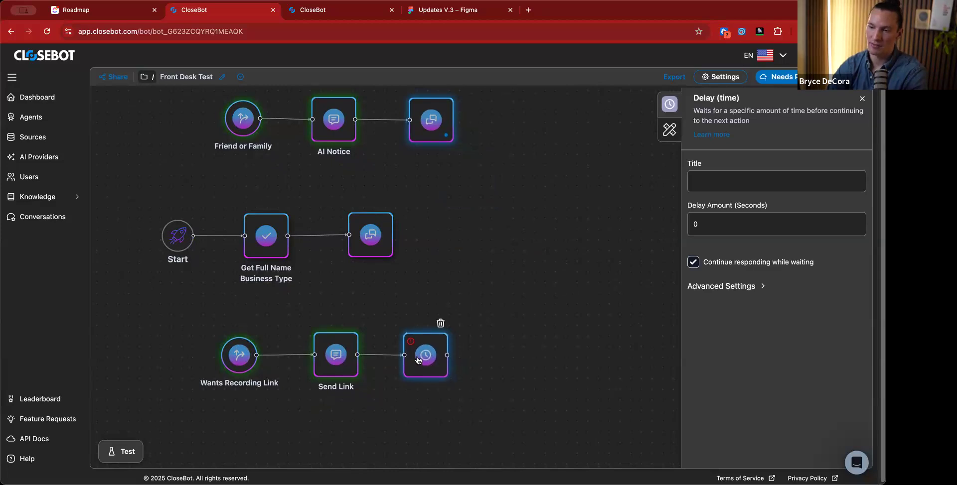
{"action": "mouse_move", "coordinate": [431, 364]}
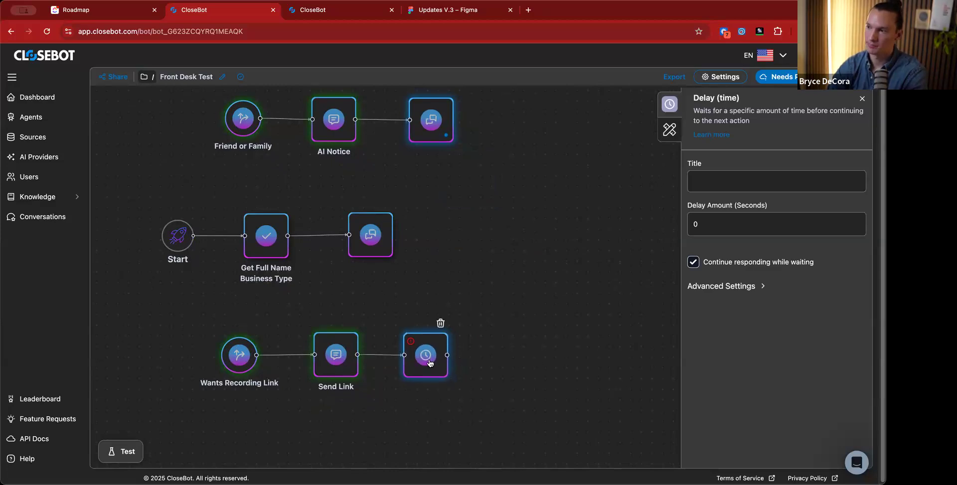
Title the delay after Send Link "Wait and Engage" and set its delay amount to 9000 seconds
{"action": "left_click", "coordinate": [731, 182]}
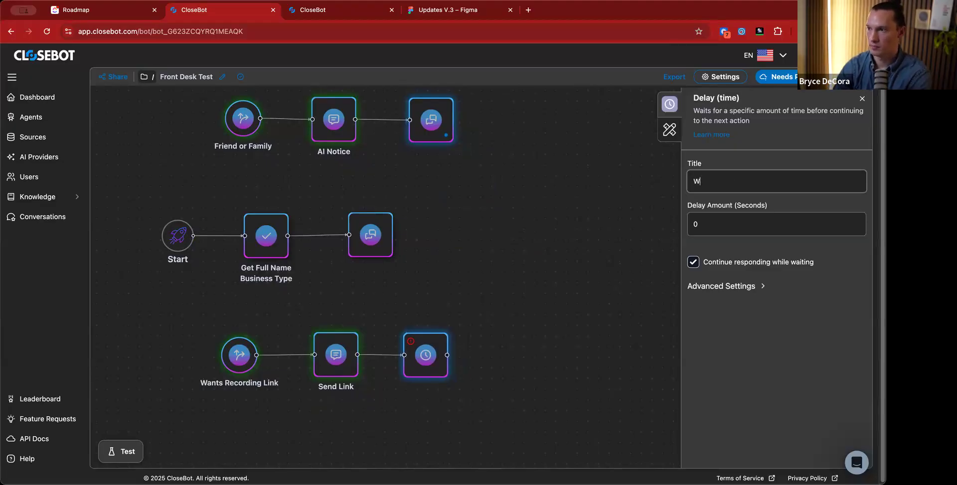
{"action": "type", "text": "Wait and Engage"}
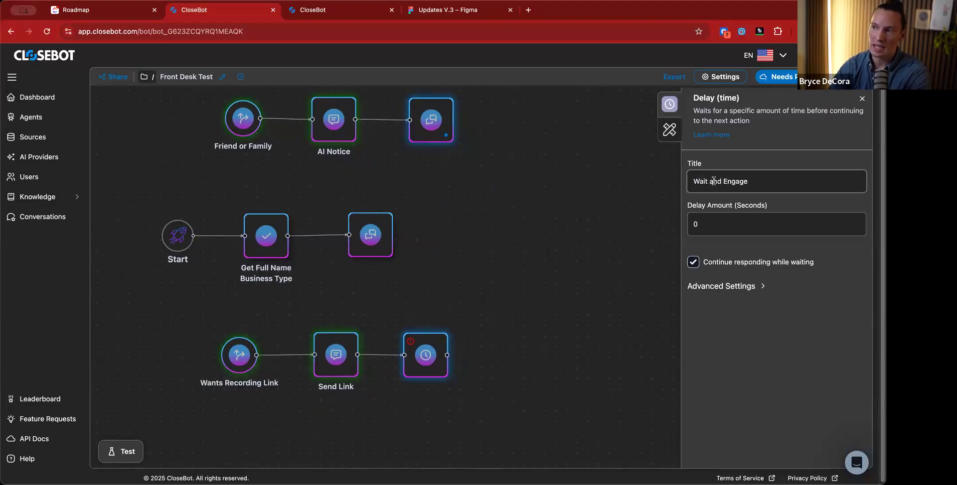
{"action": "left_click", "coordinate": [726, 225]}
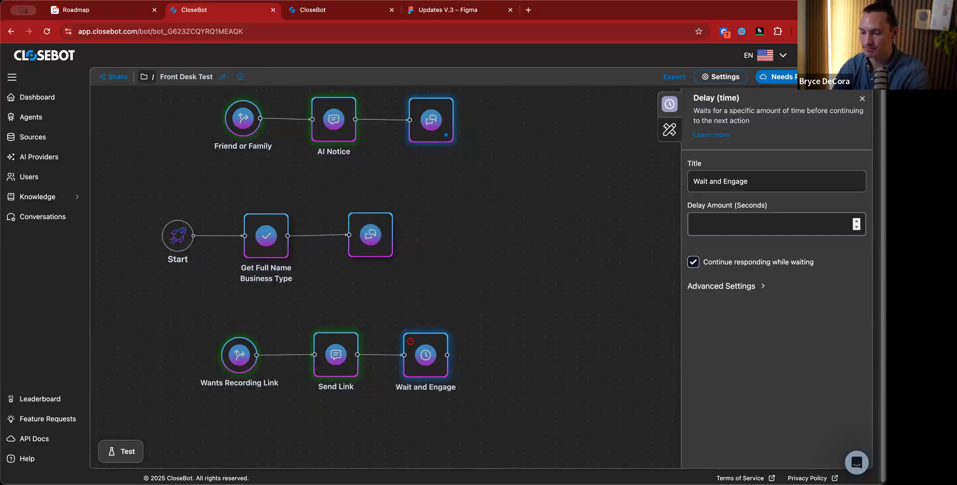
{"action": "type", "text": "30"}
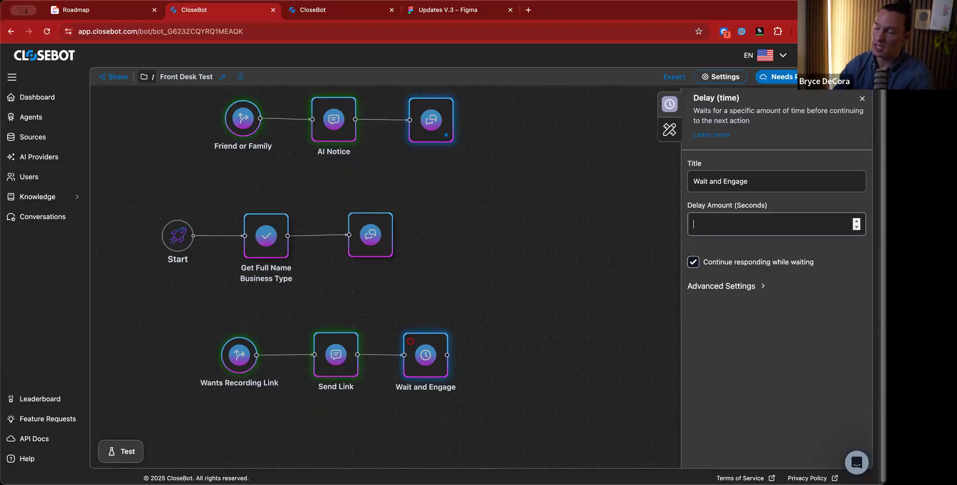
{"action": "type", "text": "9000"}
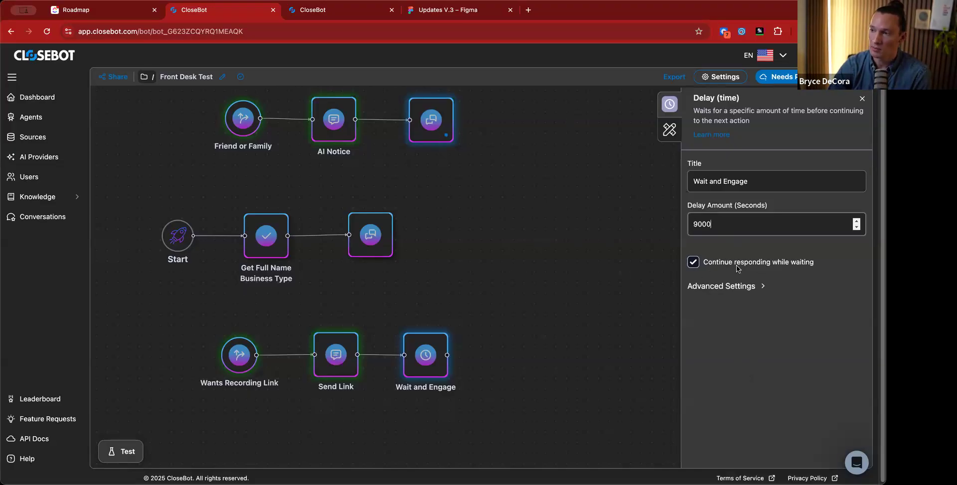
{"action": "left_click", "coordinate": [502, 406]}
{"action": "scroll", "coordinate": [539, 389], "scroll_direction": "left", "scroll_amount": 3}
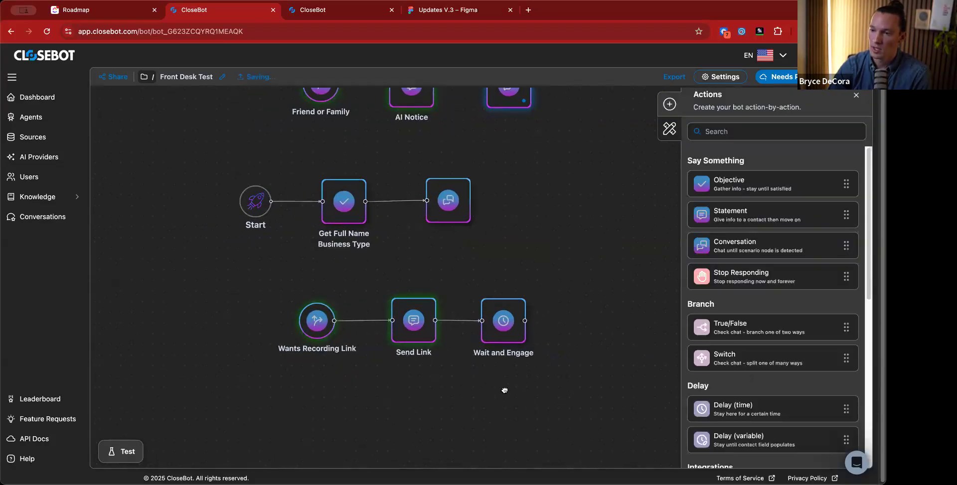
{"action": "scroll", "coordinate": [504, 390], "scroll_direction": "right", "scroll_amount": 2}
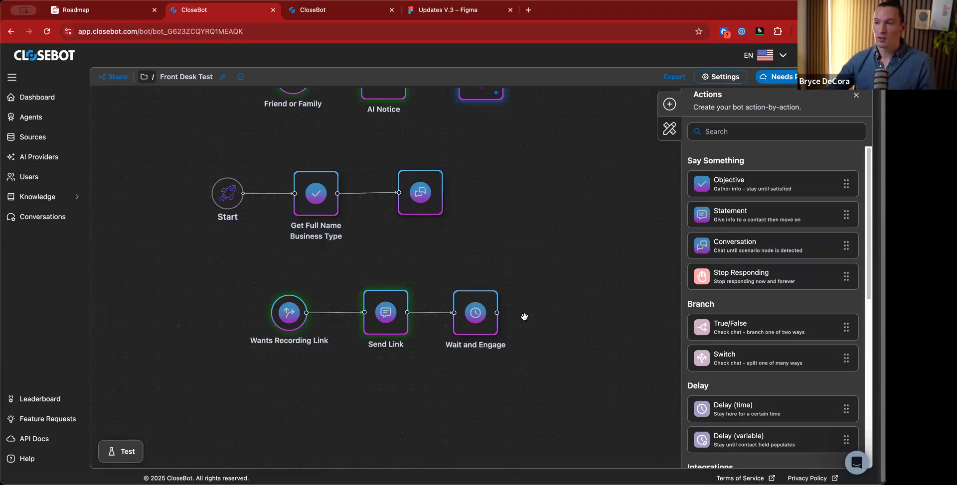
Review the Wait and Engage delay's settings and its place among the bot's branches
{"action": "left_click", "coordinate": [493, 324]}
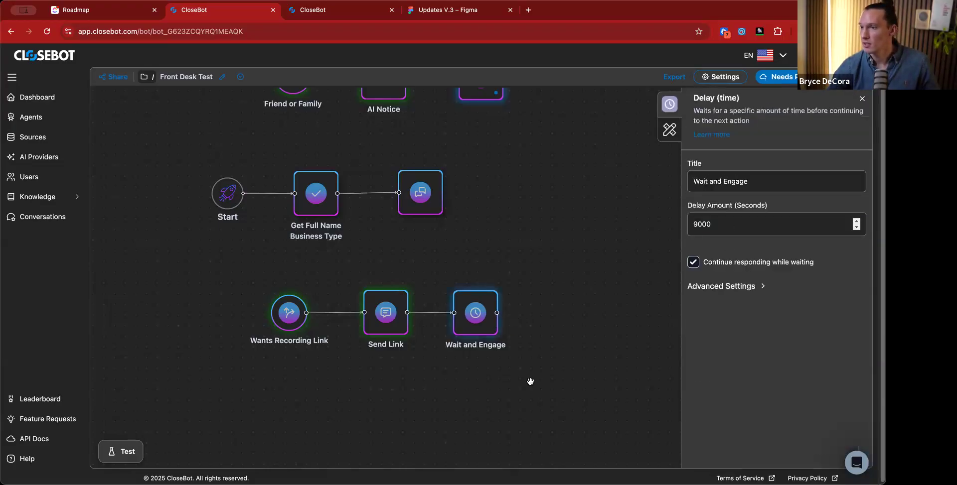
{"action": "left_click", "coordinate": [591, 250]}
{"action": "scroll", "coordinate": [590, 307], "scroll_direction": "up", "scroll_amount": 5}
{"action": "scroll", "coordinate": [590, 307], "scroll_direction": "down", "scroll_amount": 3}
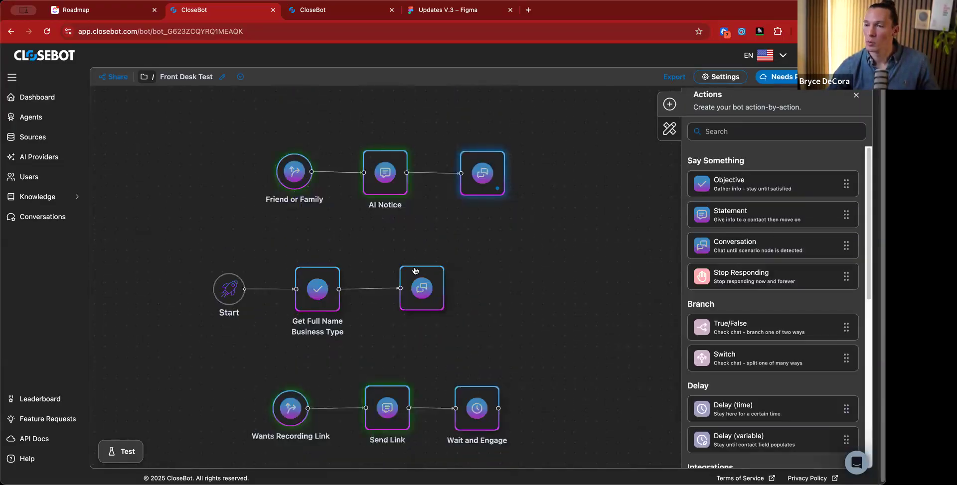
{"action": "scroll", "coordinate": [417, 269], "scroll_direction": "down", "scroll_amount": 1}
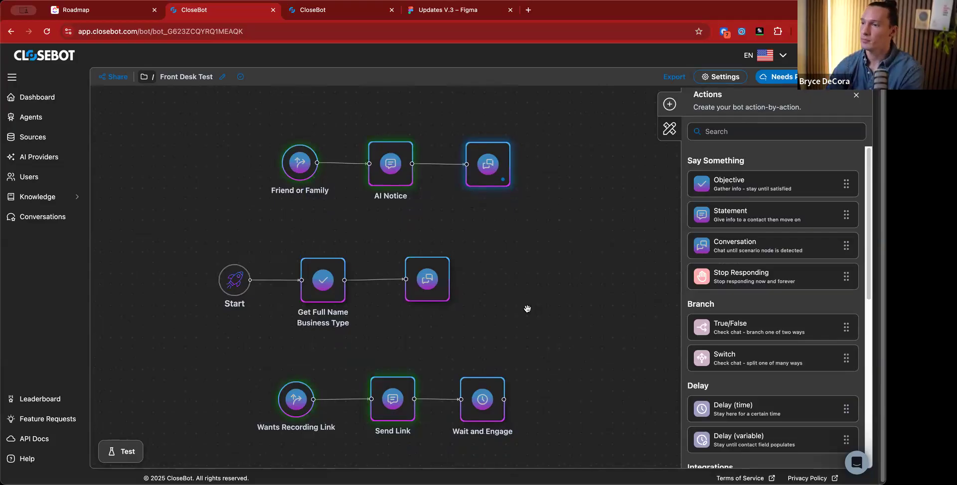
Add a second follow-up after 5 days to the bot's follow-up schedule and save the settings
{"action": "left_click", "coordinate": [703, 79]}
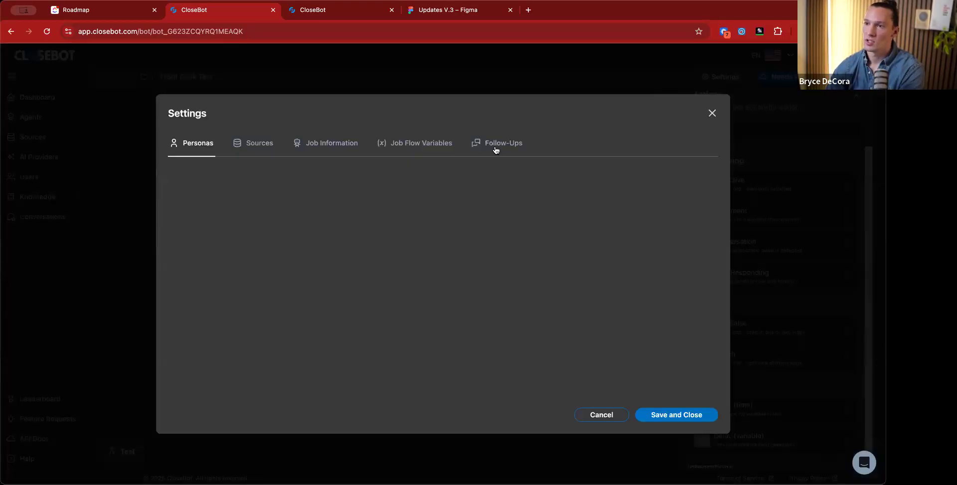
{"action": "left_click", "coordinate": [496, 150]}
{"action": "left_click", "coordinate": [325, 314]}
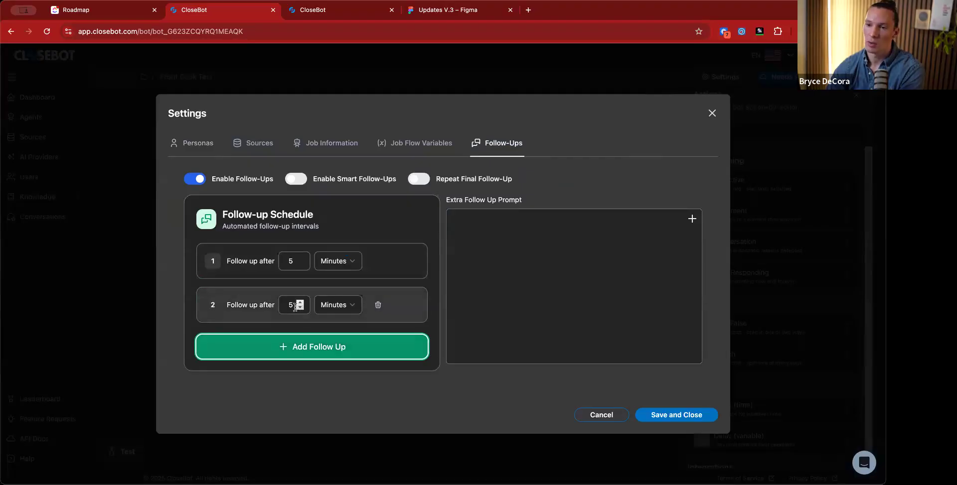
{"action": "left_click", "coordinate": [334, 305]}
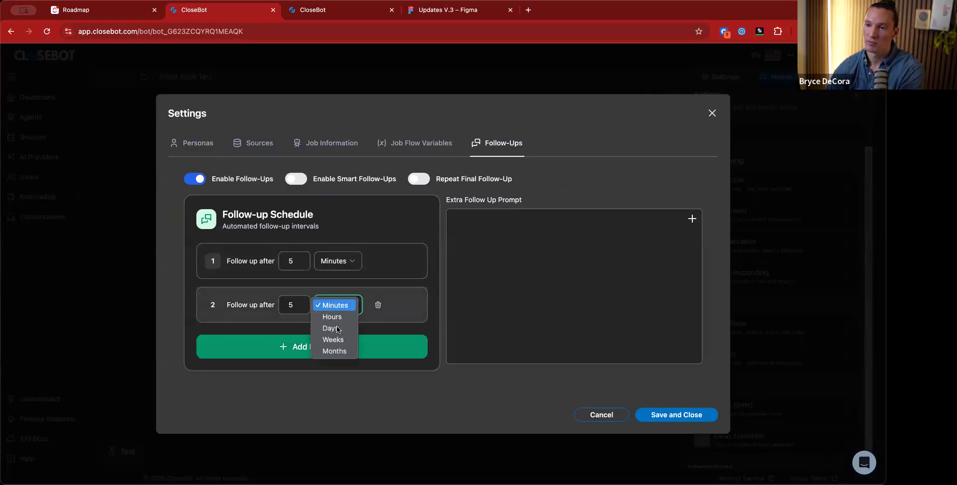
{"action": "left_click", "coordinate": [331, 329]}
{"action": "left_click", "coordinate": [661, 415]}
{"action": "scroll", "coordinate": [532, 277], "scroll_direction": "down", "scroll_amount": 3}
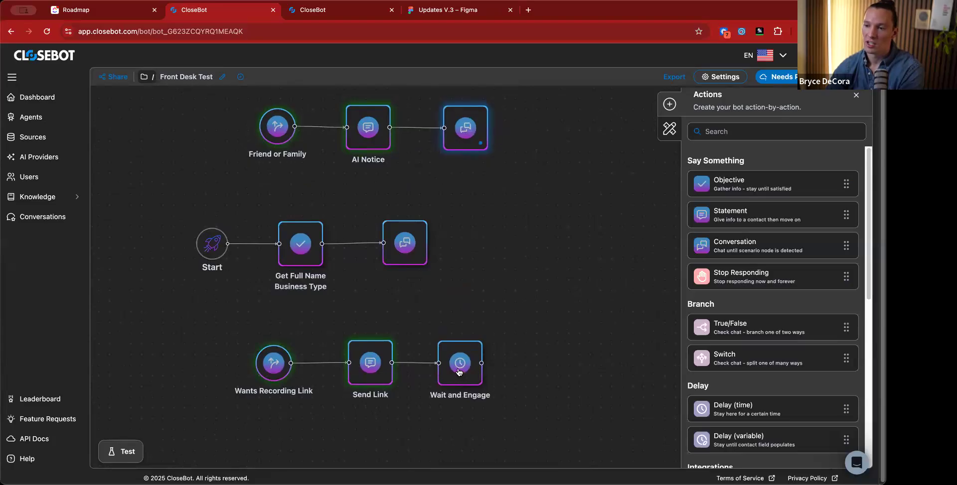
Rename the delay after Send Link to "Wait 1 Day"
{"action": "left_click", "coordinate": [459, 371]}
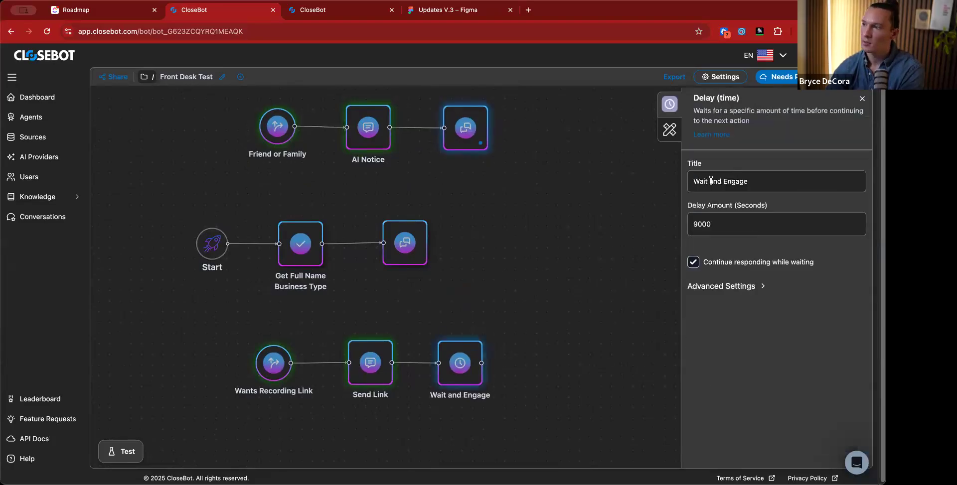
{"action": "left_click_drag", "start_coordinate": [748, 182], "coordinate": [709, 183]}
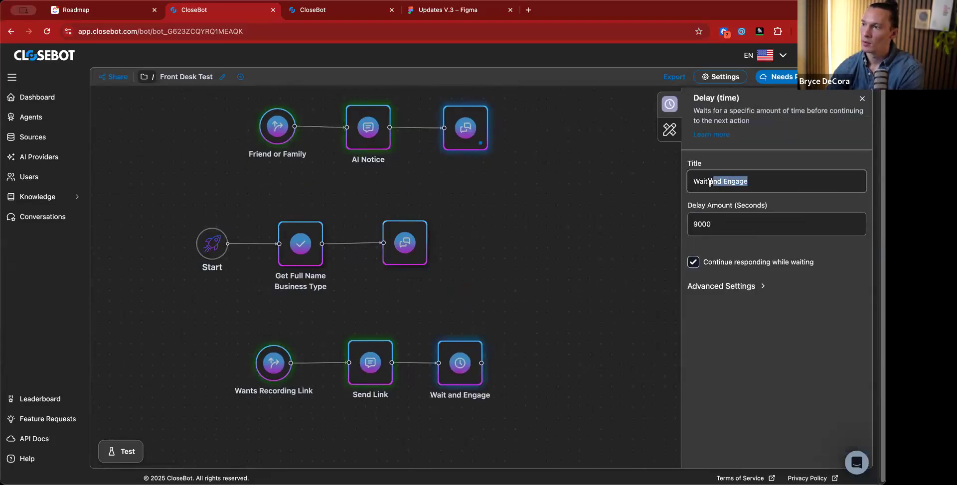
{"action": "type", "text": "1 Day"}
{"action": "left_click", "coordinate": [583, 296]}
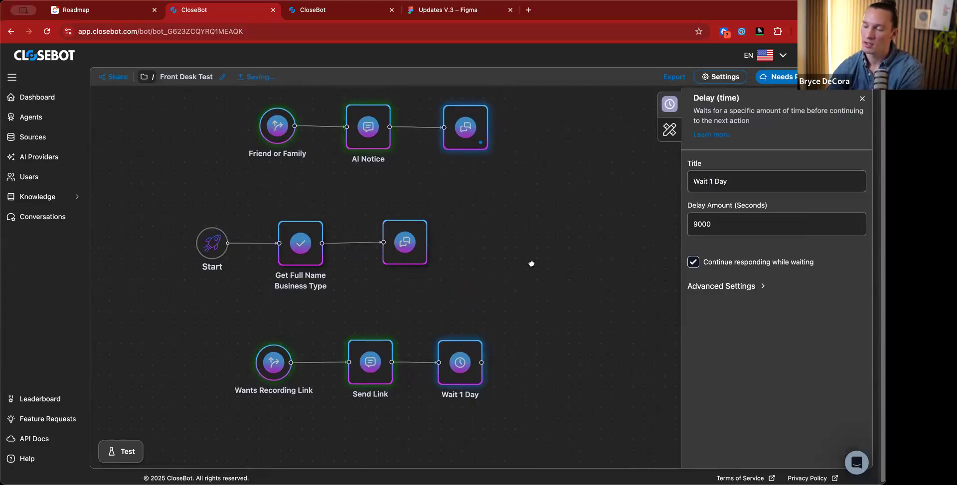
{"action": "left_click", "coordinate": [491, 297]}
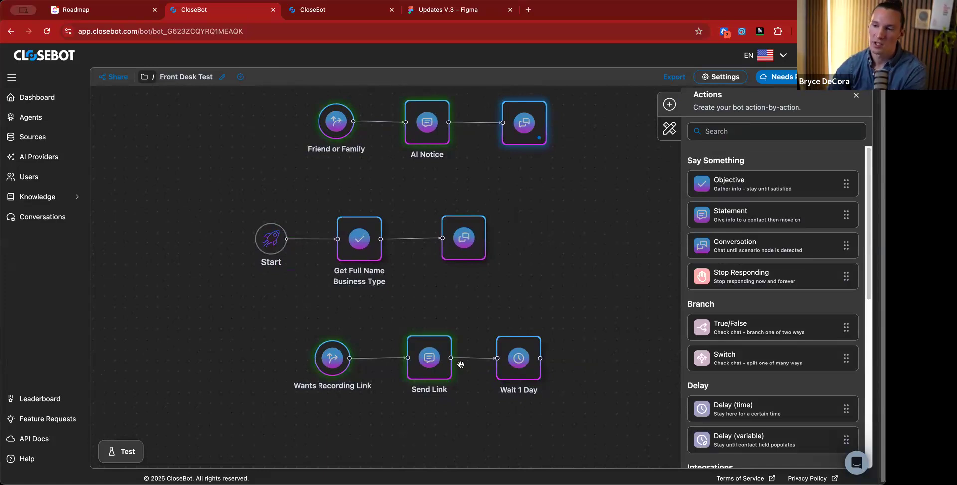
Examine the Send Link statement's advanced settings, including the option to move on without a response from the contact
{"action": "left_click_drag", "start_coordinate": [519, 392], "coordinate": [451, 353]}
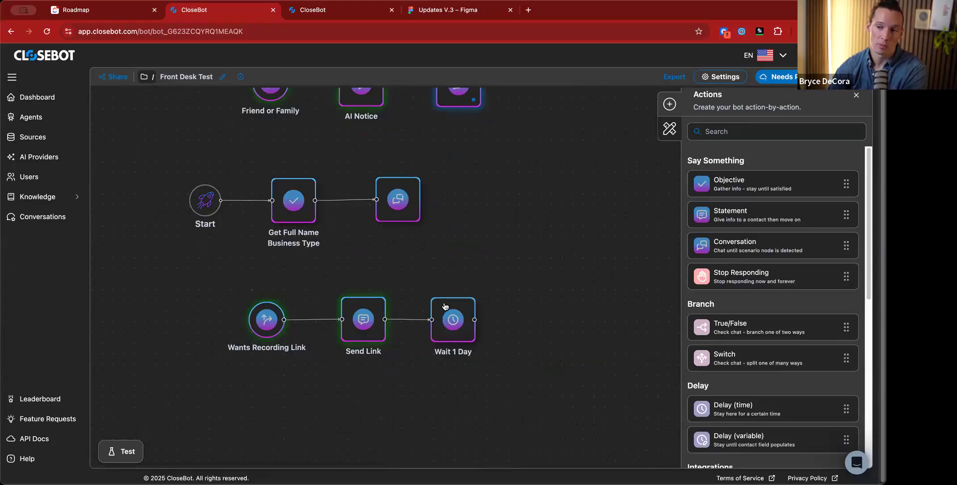
{"action": "scroll", "coordinate": [469, 327], "scroll_direction": "right", "scroll_amount": 2}
{"action": "scroll", "coordinate": [543, 338], "scroll_direction": "up", "scroll_amount": 3}
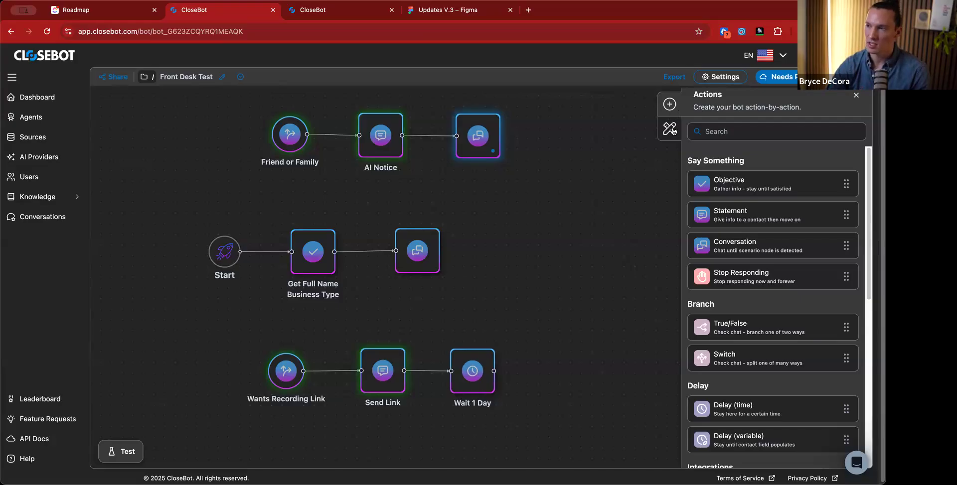
{"action": "left_click", "coordinate": [372, 377]}
{"action": "left_click", "coordinate": [711, 287]}
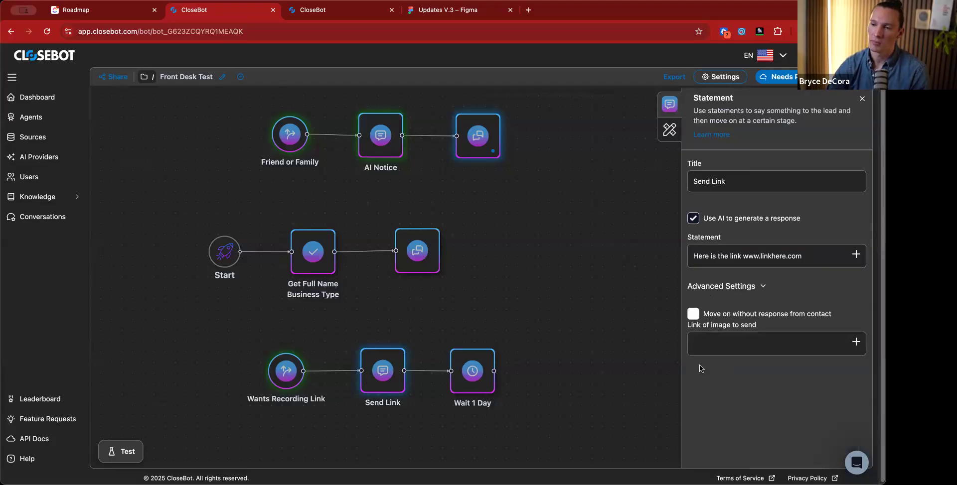
{"action": "left_click", "coordinate": [622, 367]}
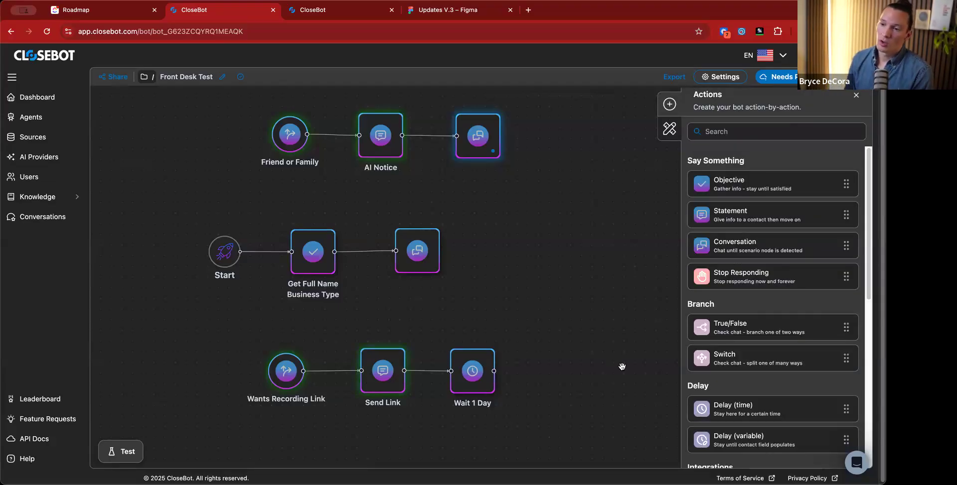
Review the bot's follow-up schedule and toggles, and close the settings without changes
{"action": "left_click", "coordinate": [706, 78]}
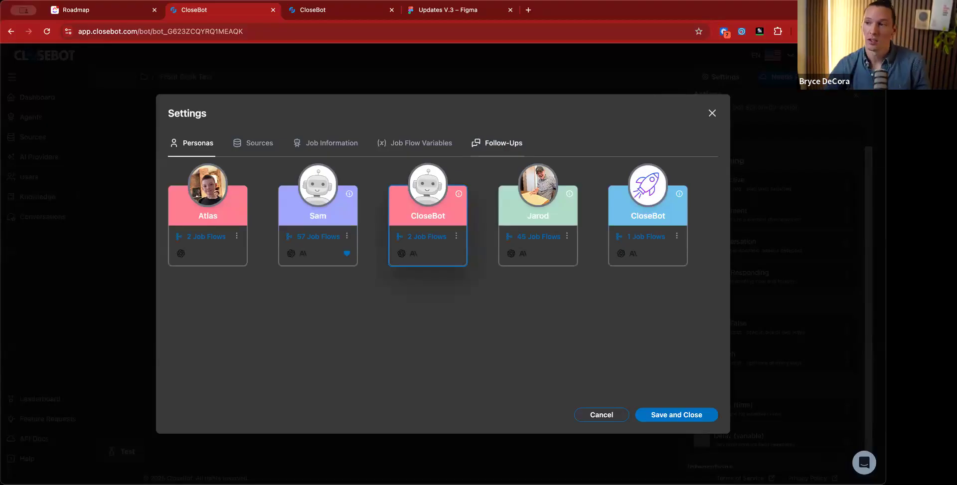
{"action": "left_click", "coordinate": [506, 146]}
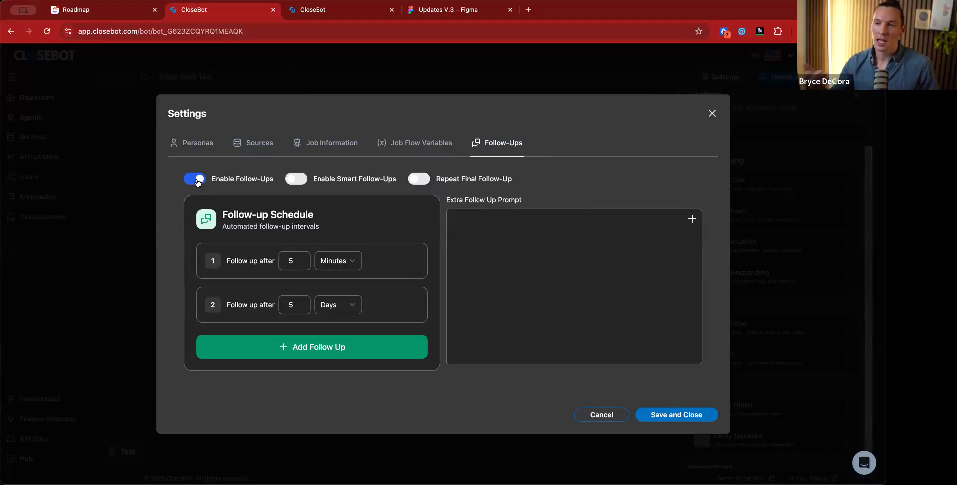
{"action": "left_click", "coordinate": [712, 113]}
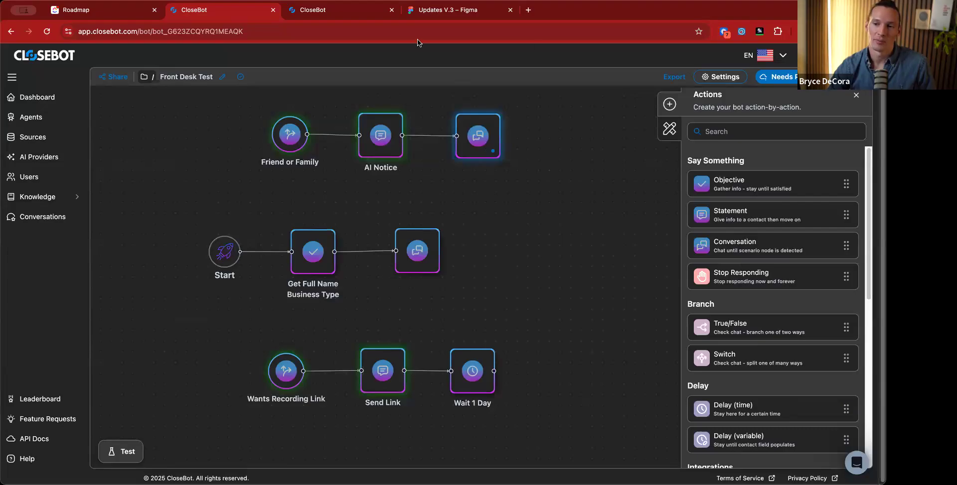
{"action": "scroll", "coordinate": [547, 275], "scroll_direction": "up", "scroll_amount": 1}
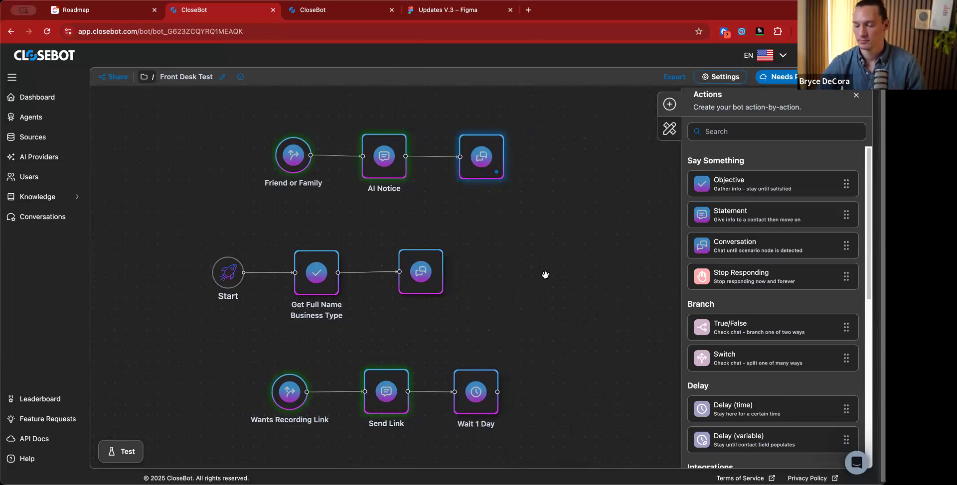
{"action": "scroll", "coordinate": [518, 292], "scroll_direction": "down", "scroll_amount": 5}
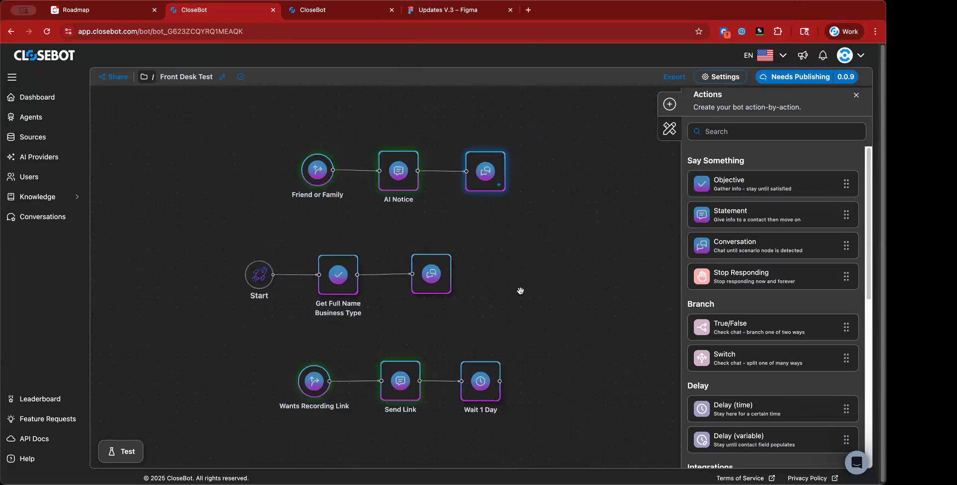
{"action": "left_click_drag", "start_coordinate": [546, 302], "coordinate": [536, 294]}
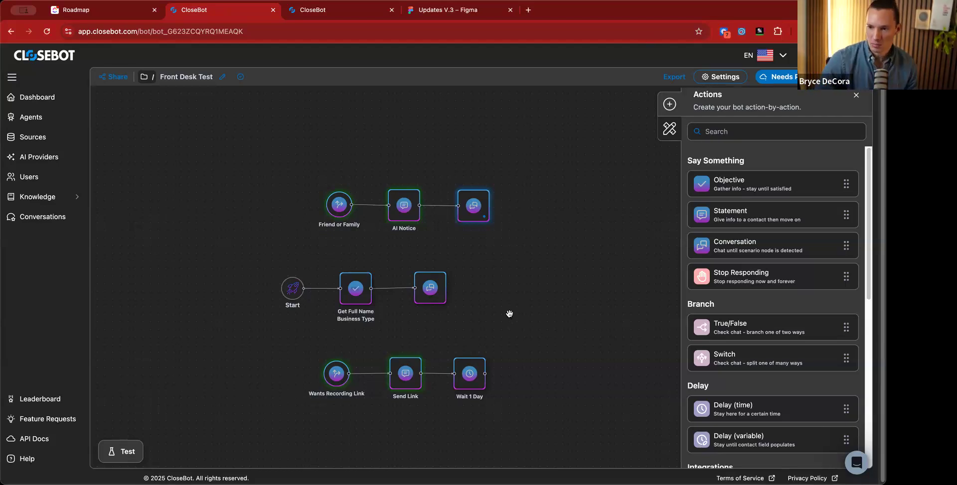
{"action": "left_click_drag", "start_coordinate": [531, 303], "coordinate": [558, 302]}
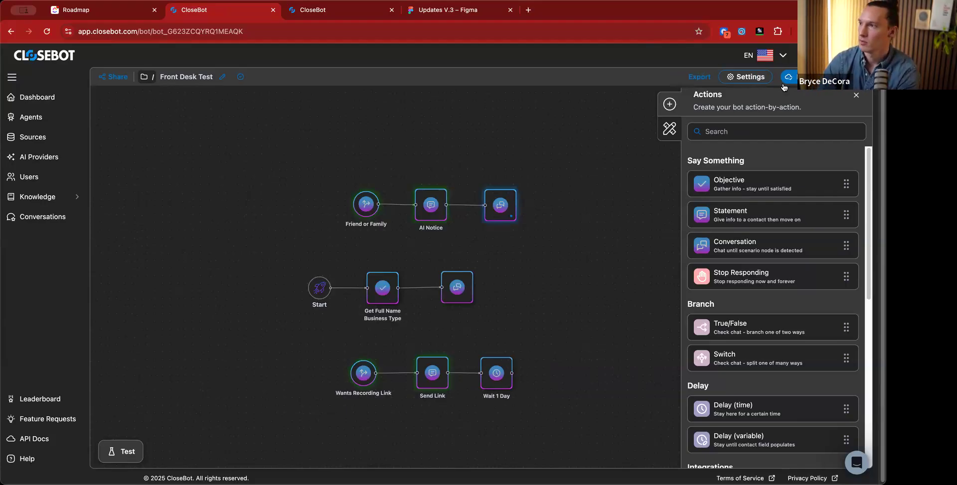
Start a test chat with the bot and send the message "Hey can I grab the recording?"
{"action": "left_click", "coordinate": [120, 452]}
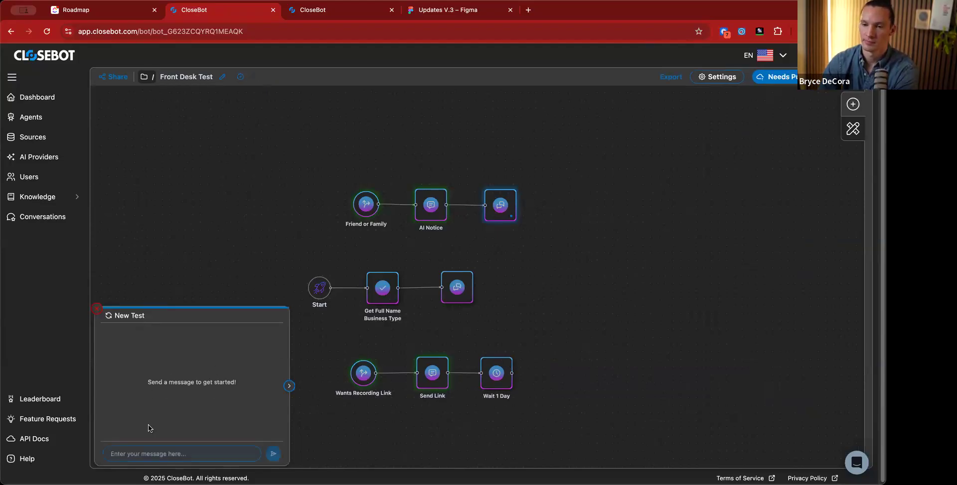
{"action": "left_click", "coordinate": [161, 459]}
{"action": "type", "text": "Hey"}
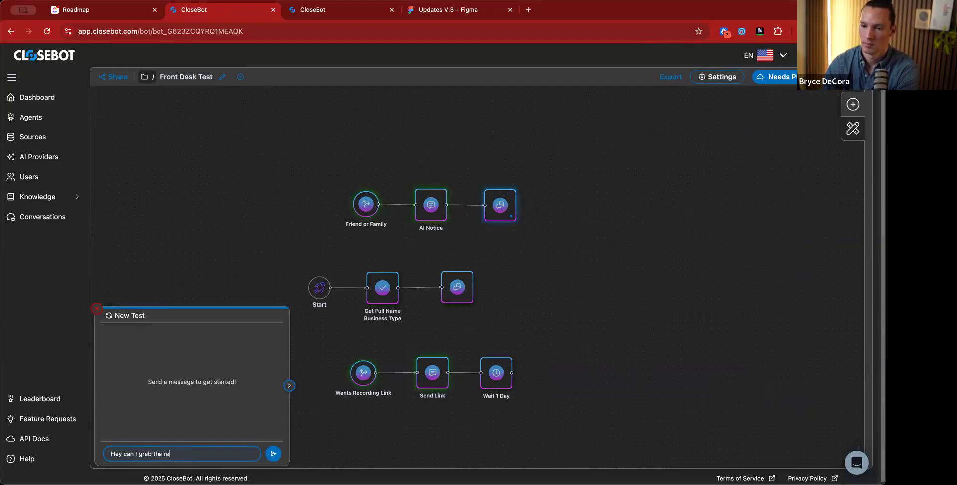
{"action": "type", "text": "can I grab the recording?"}
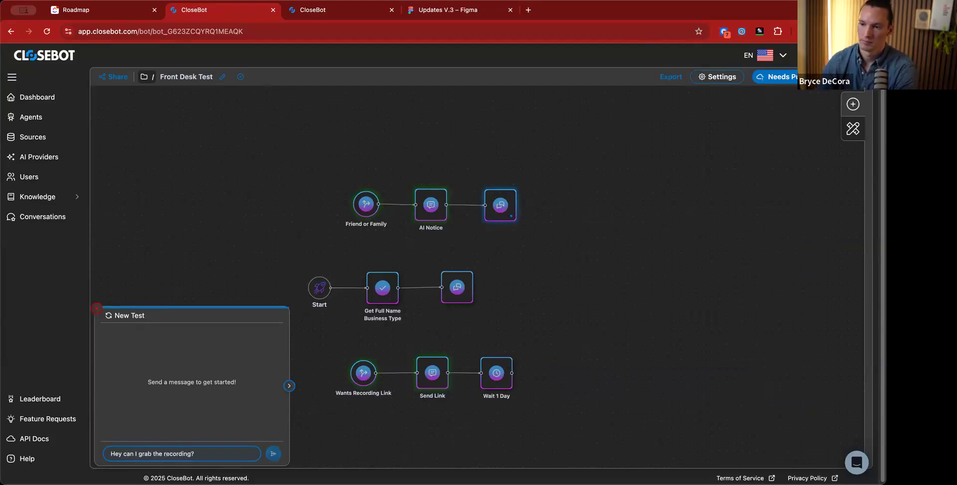
{"action": "key", "text": "Return"}
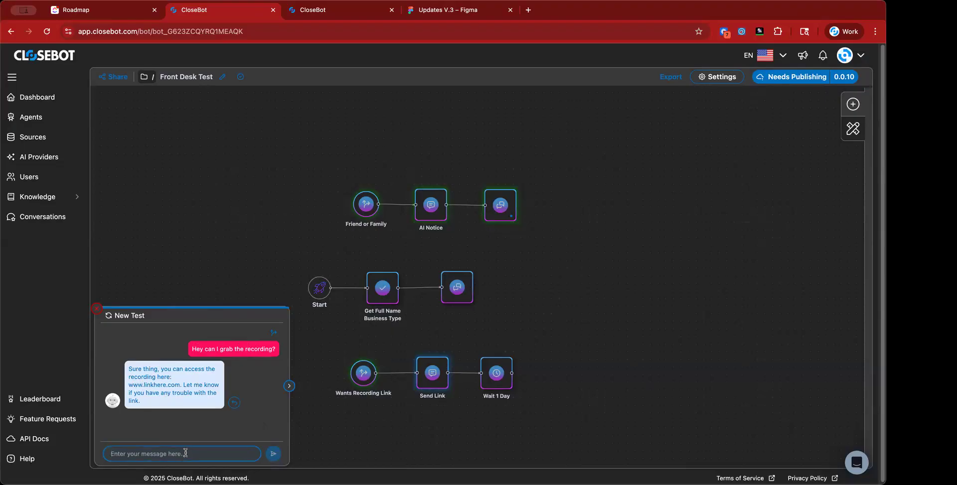
Reply "Thank you!" in the test chat, check the active node in the flow, and close the test
{"action": "type", "text": "Thank you"}
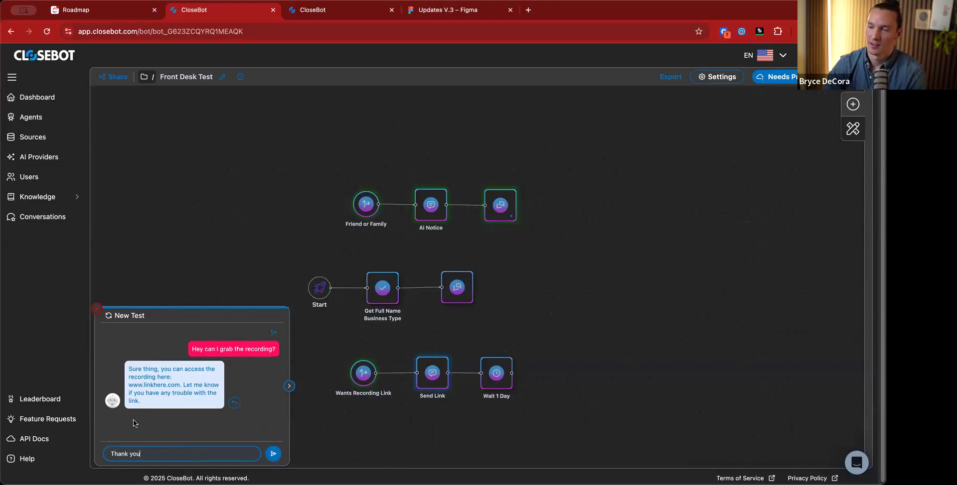
{"action": "type", "text": "!"}
{"action": "key", "text": "Return"}
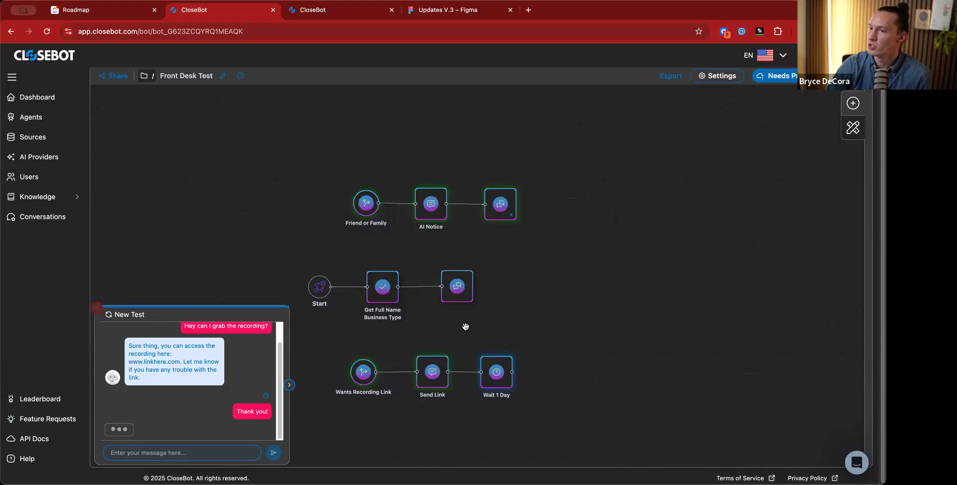
{"action": "left_click", "coordinate": [96, 311]}
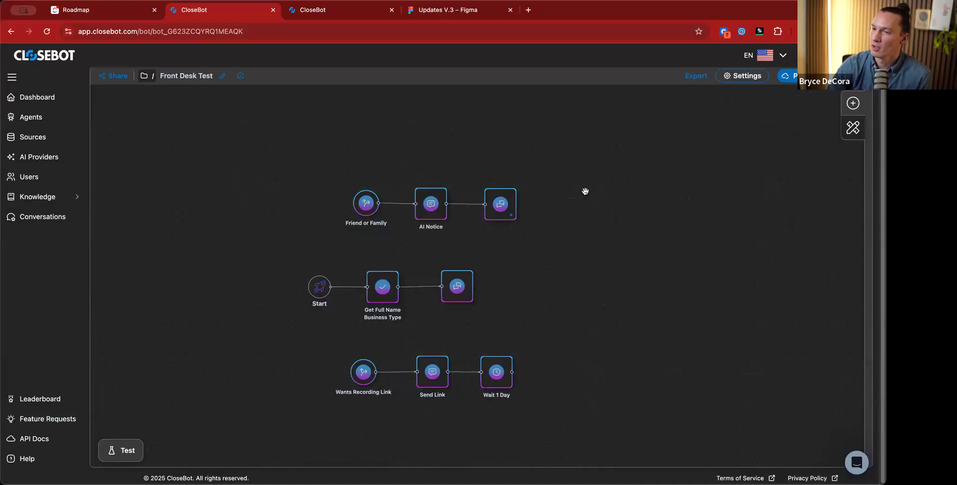
Switch to the ClickUp Roadmap whiteboard and examine the planned items in the 11/30 to 12/5 Testing & Versions box
{"action": "left_click", "coordinate": [134, 11]}
{"action": "scroll", "coordinate": [359, 319], "scroll_direction": "left", "scroll_amount": 10}
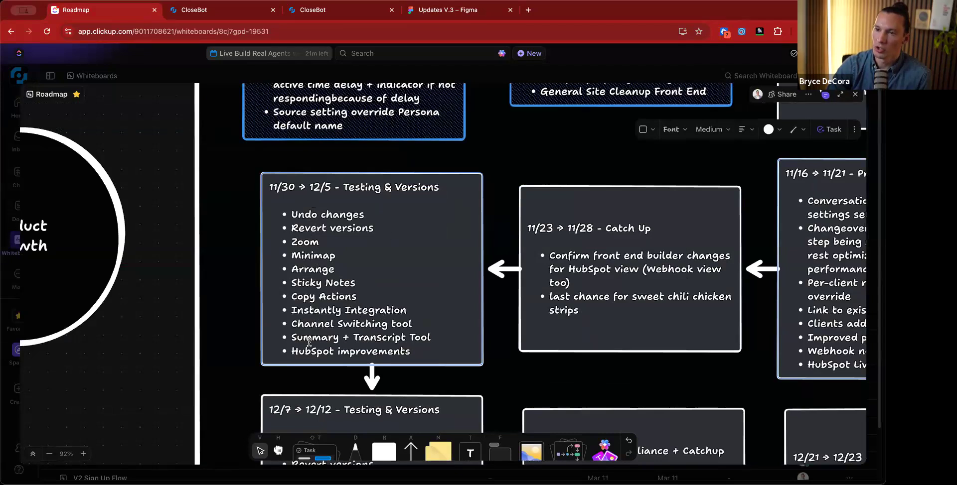
{"action": "scroll", "coordinate": [383, 200], "scroll_direction": "down", "scroll_amount": 5}
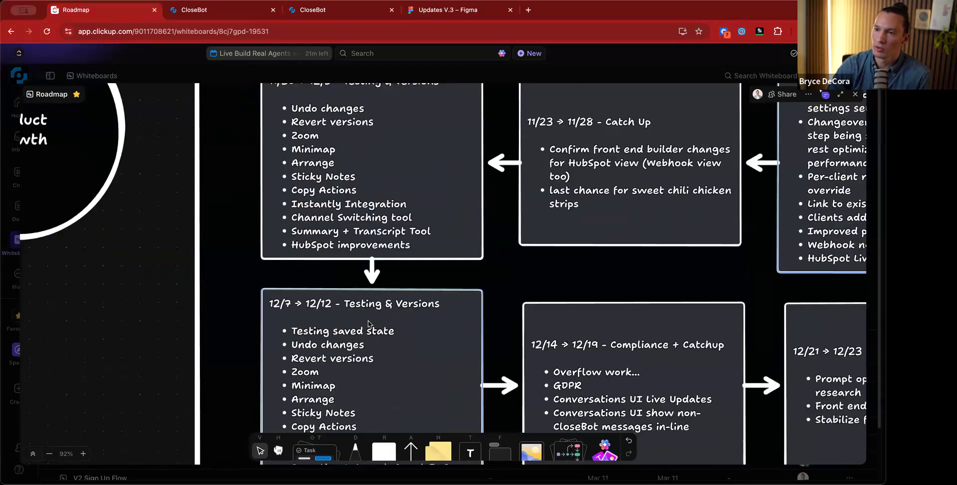
{"action": "scroll", "coordinate": [305, 315], "scroll_direction": "up", "scroll_amount": 5}
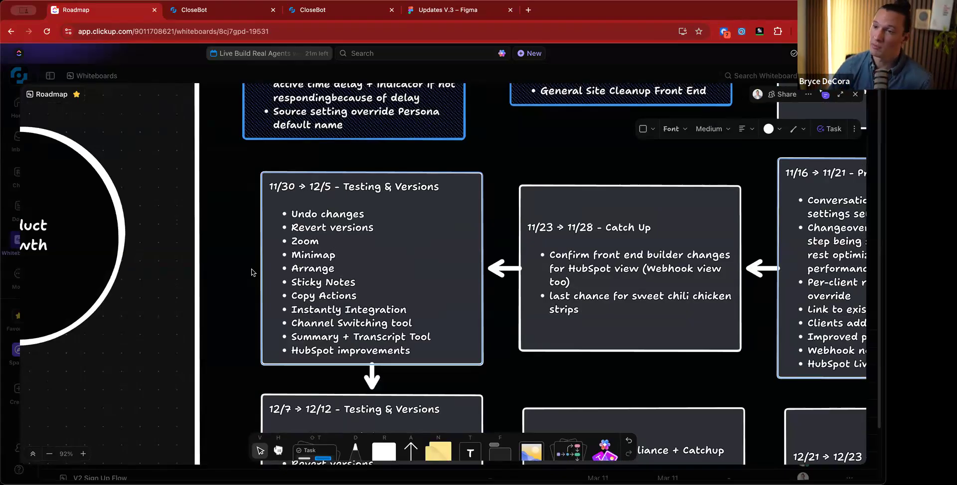
{"action": "triple_click", "coordinate": [335, 225]}
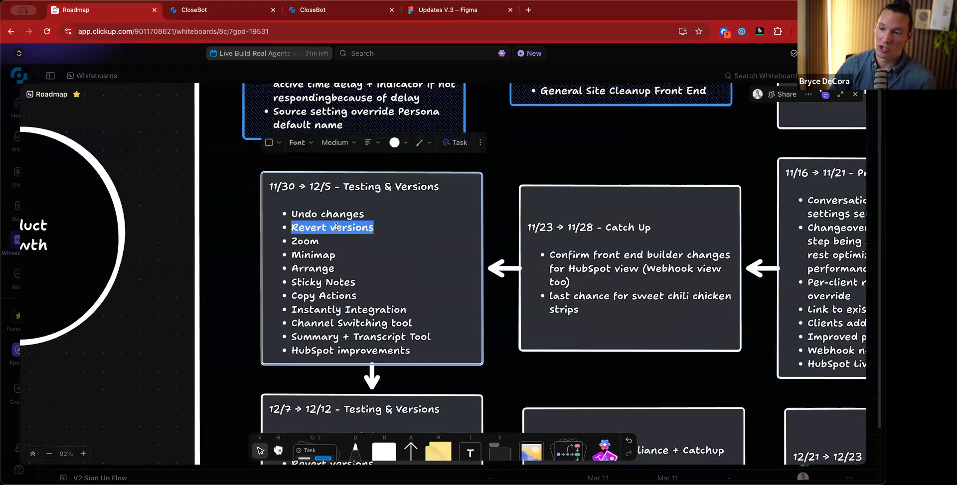
{"action": "triple_click", "coordinate": [314, 294]}
{"action": "double_click", "coordinate": [339, 284]}
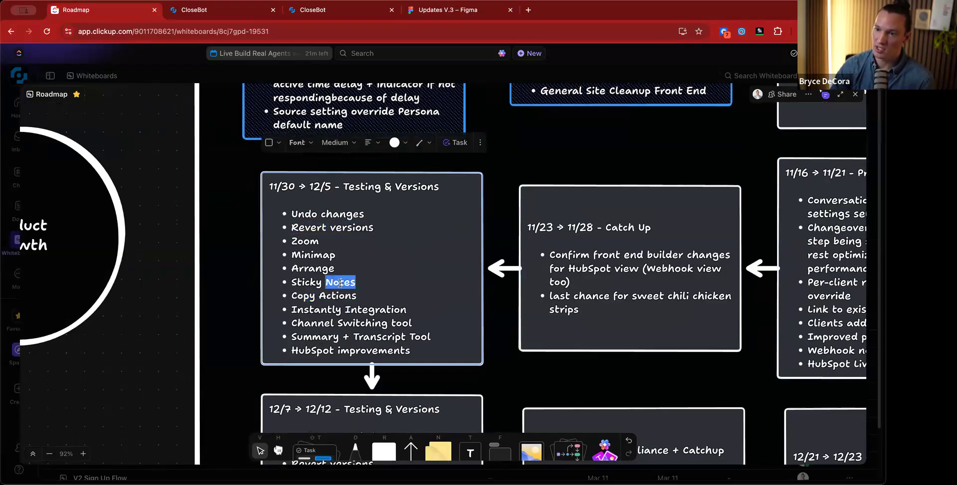
{"action": "left_click", "coordinate": [578, 360]}
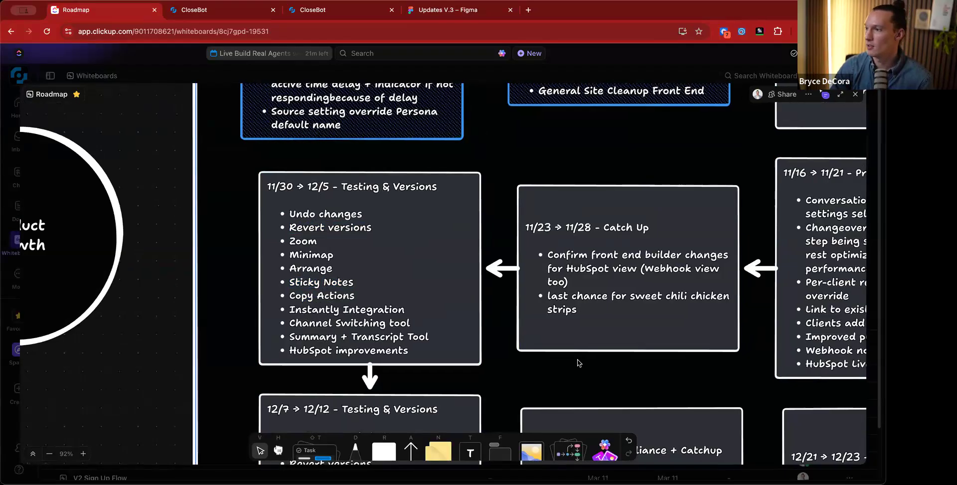
{"action": "scroll", "coordinate": [577, 360], "scroll_direction": "down", "scroll_amount": 3}
Return to the CloseBot builder and run a new test, sending "Hey can you send me your recordings?" followed by "Thank you!"
{"action": "key", "text": "ctrl+Tab"}
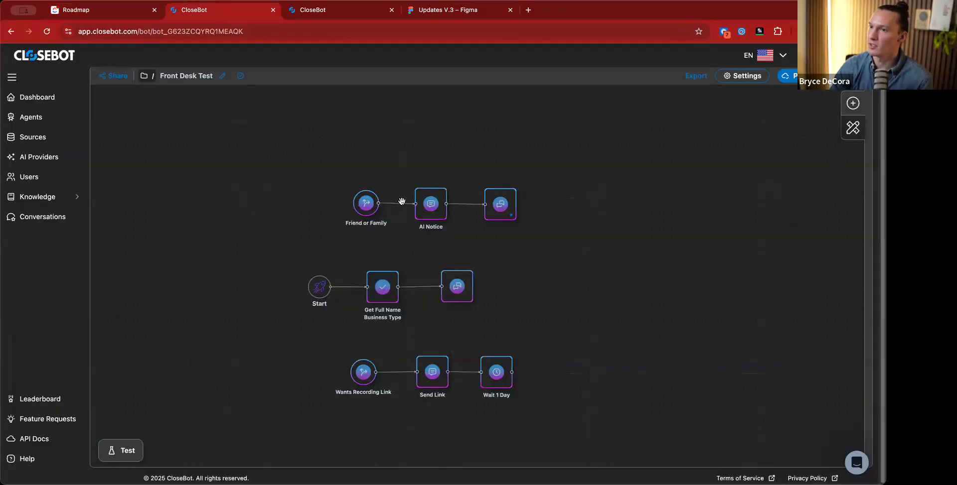
{"action": "left_click", "coordinate": [118, 460]}
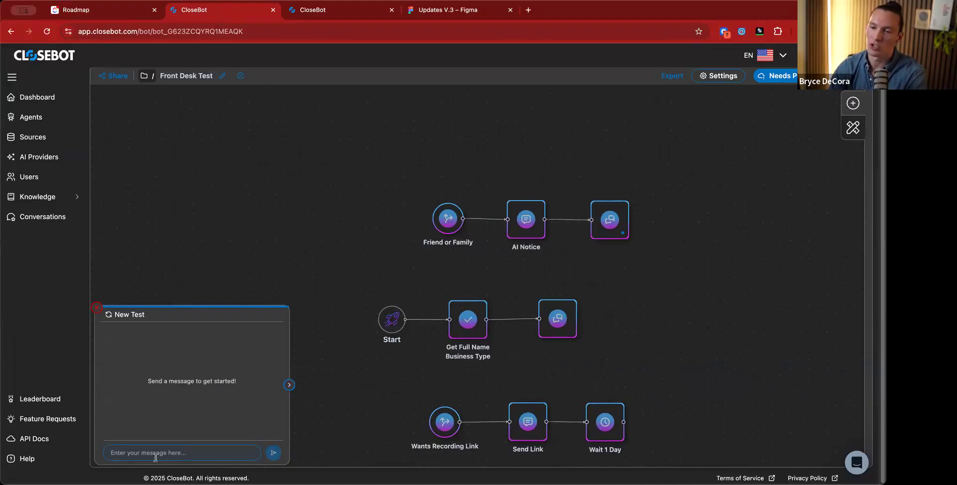
{"action": "type", "text": "Hey can you send me your recordings?"}
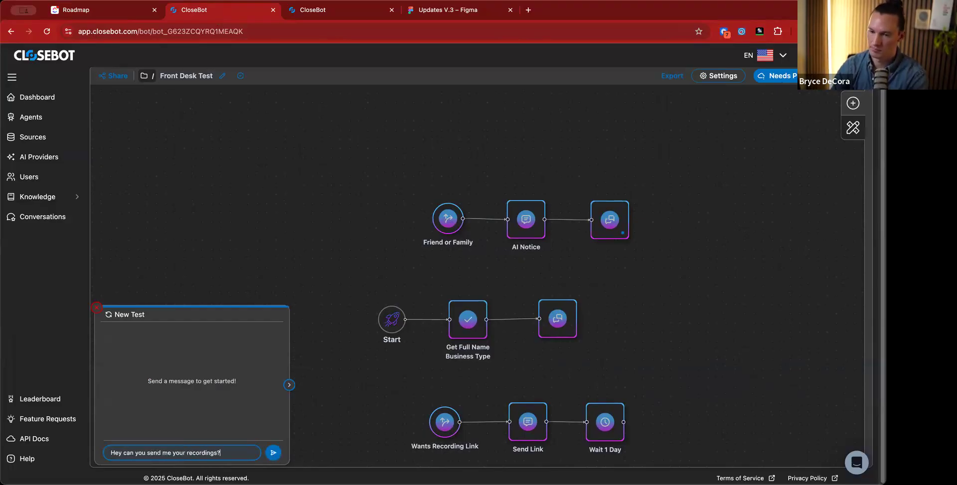
{"action": "key", "text": "Return"}
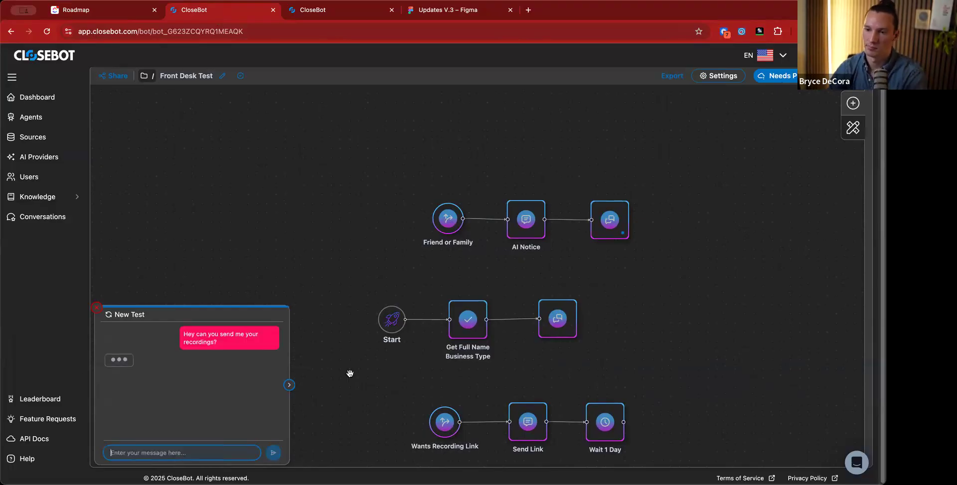
{"action": "scroll", "coordinate": [358, 381], "scroll_direction": "down", "scroll_amount": 5}
{"action": "scroll", "coordinate": [359, 381], "scroll_direction": "right", "scroll_amount": 3}
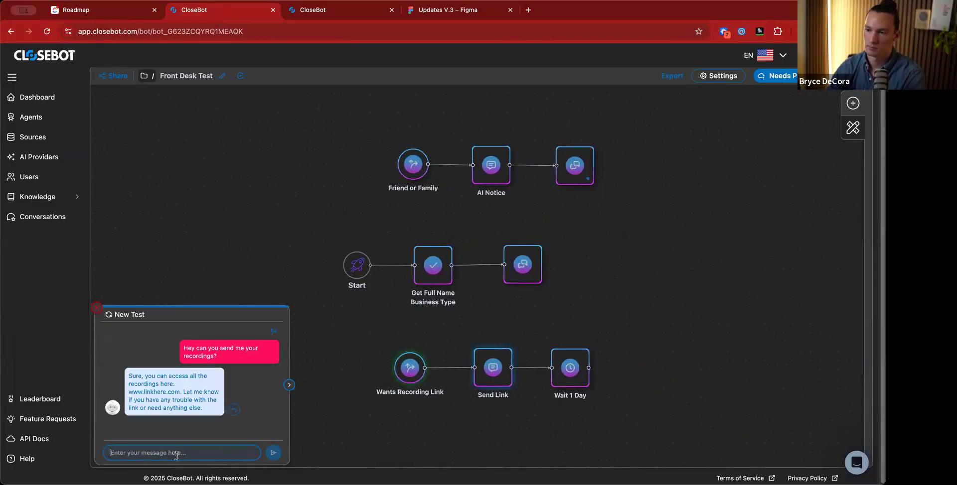
{"action": "type", "text": "Thank you!"}
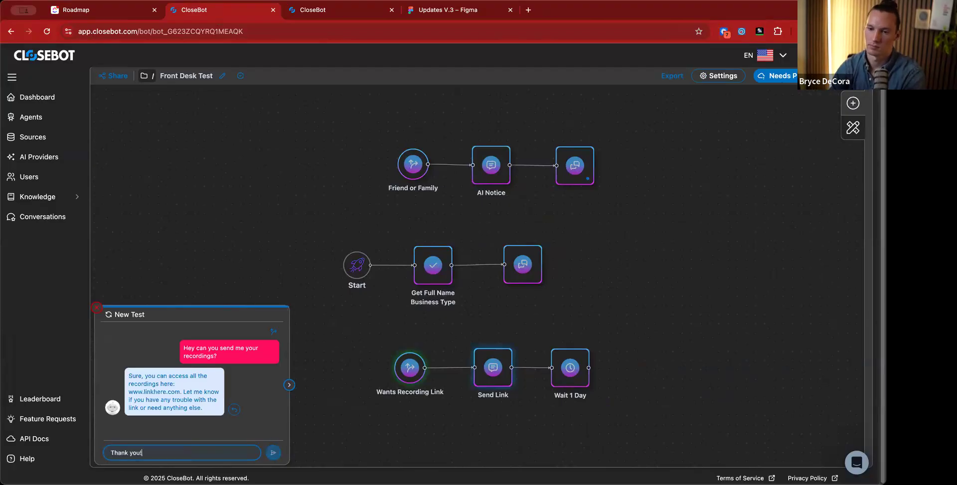
{"action": "key", "text": "Return"}
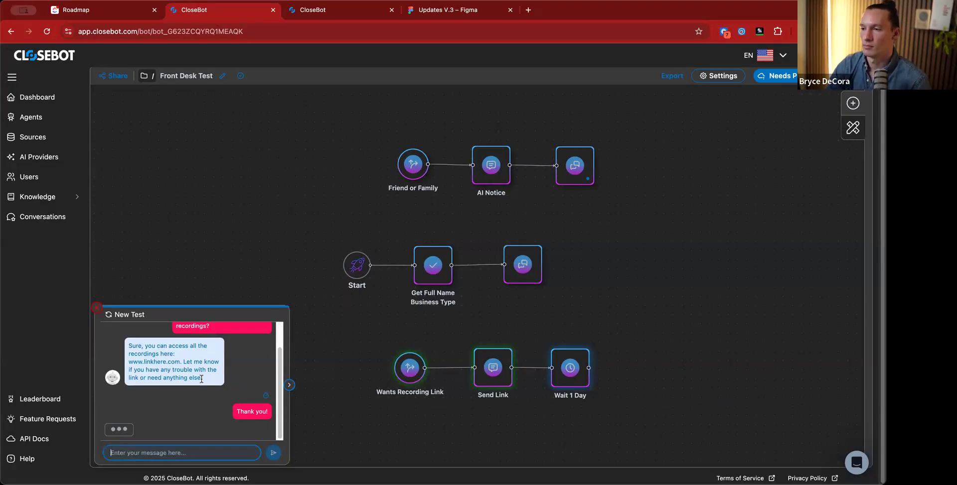
Turn off "Continue responding while waiting" for the Wait 1 Day delay and close the running test
{"action": "left_click", "coordinate": [574, 366]}
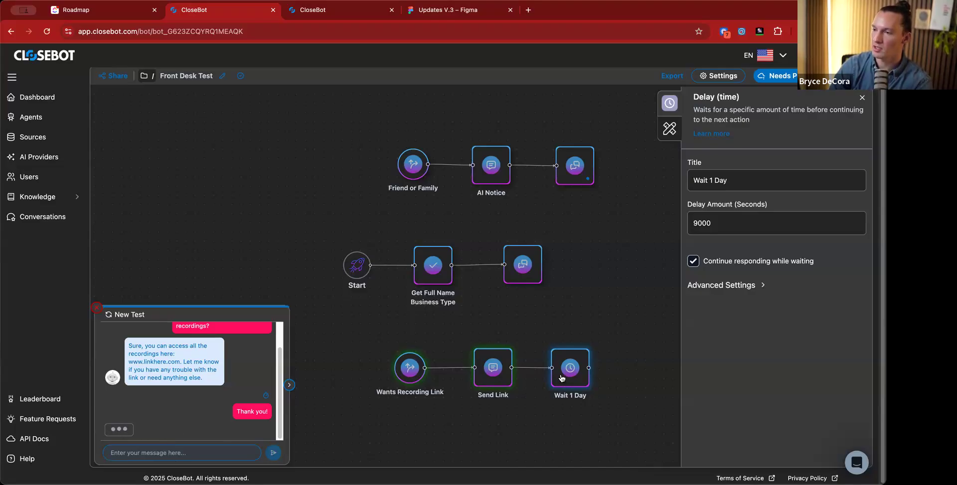
{"action": "left_click", "coordinate": [367, 369]}
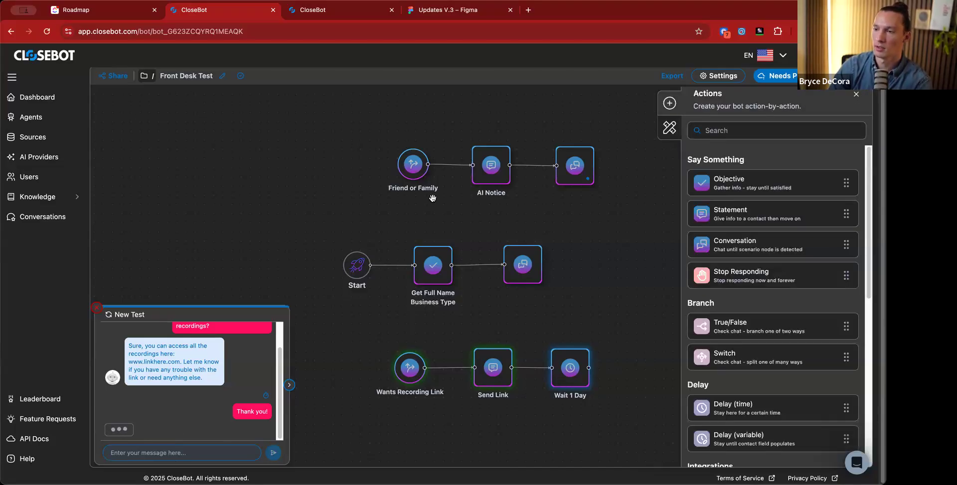
{"action": "left_click", "coordinate": [574, 376]}
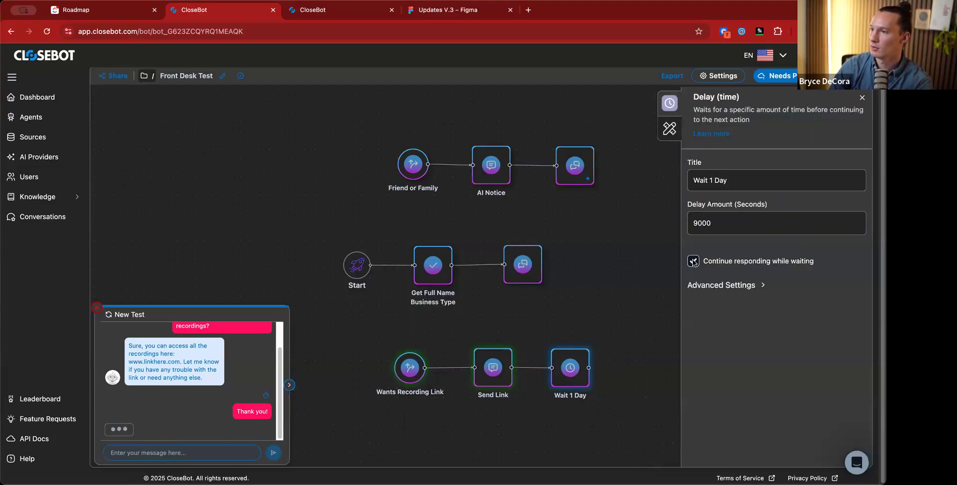
{"action": "left_click", "coordinate": [614, 332]}
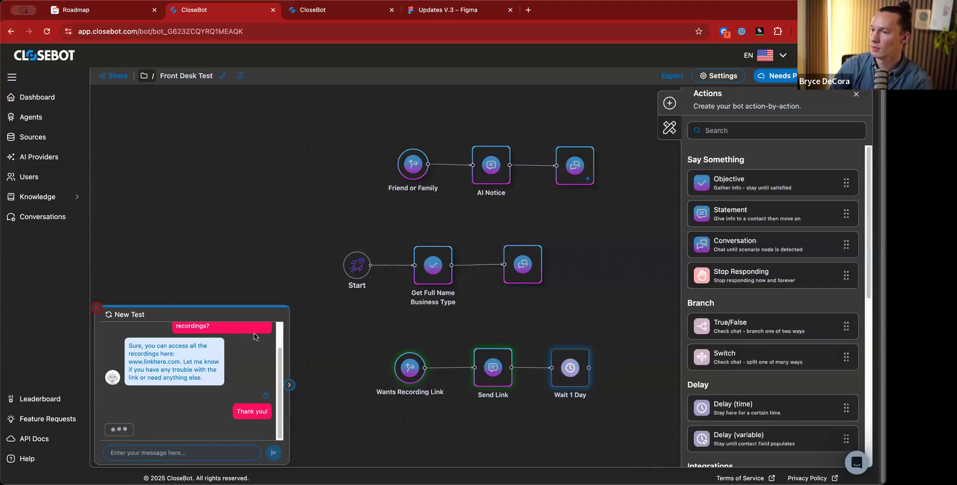
{"action": "left_click", "coordinate": [96, 308]}
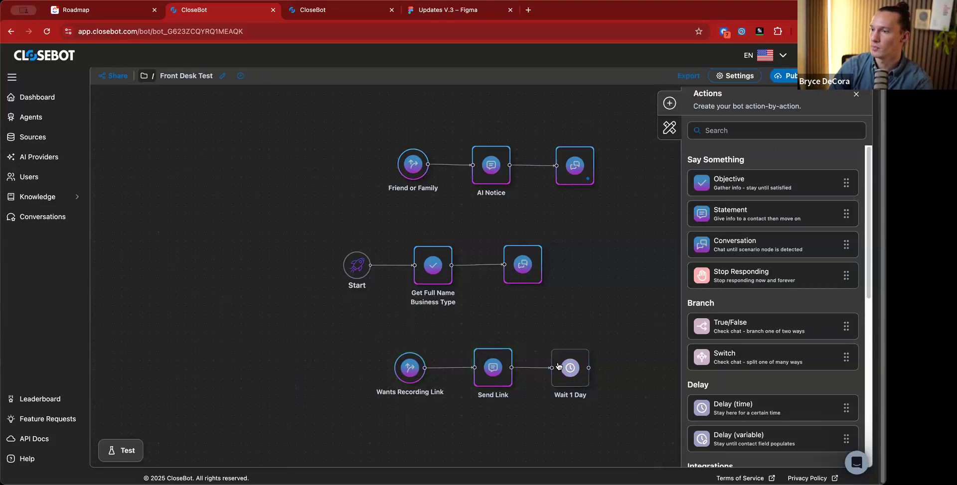
Start another test chat and send the message "Hey can you send me your recording link?"
{"action": "scroll", "coordinate": [548, 349], "scroll_direction": "right", "scroll_amount": 3}
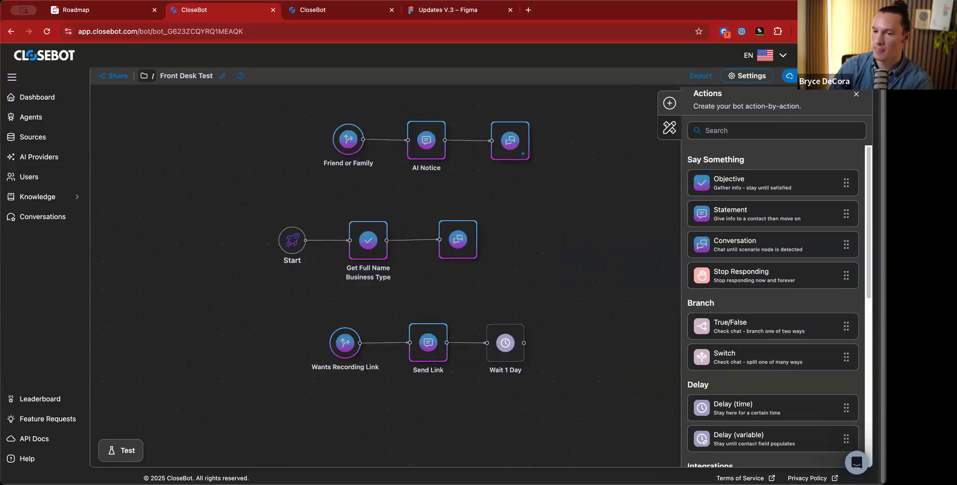
{"action": "left_click", "coordinate": [120, 454]}
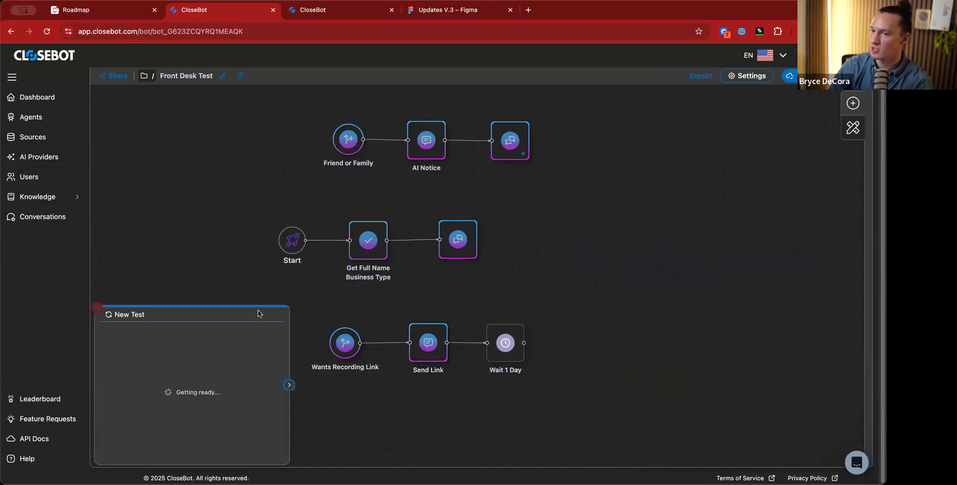
{"action": "left_click_drag", "start_coordinate": [593, 348], "coordinate": [649, 378]}
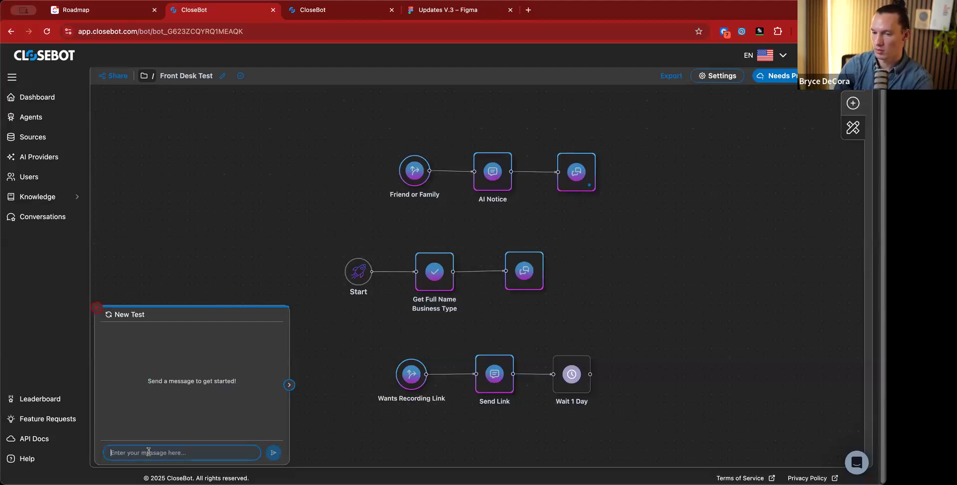
{"action": "type", "text": "Hey"}
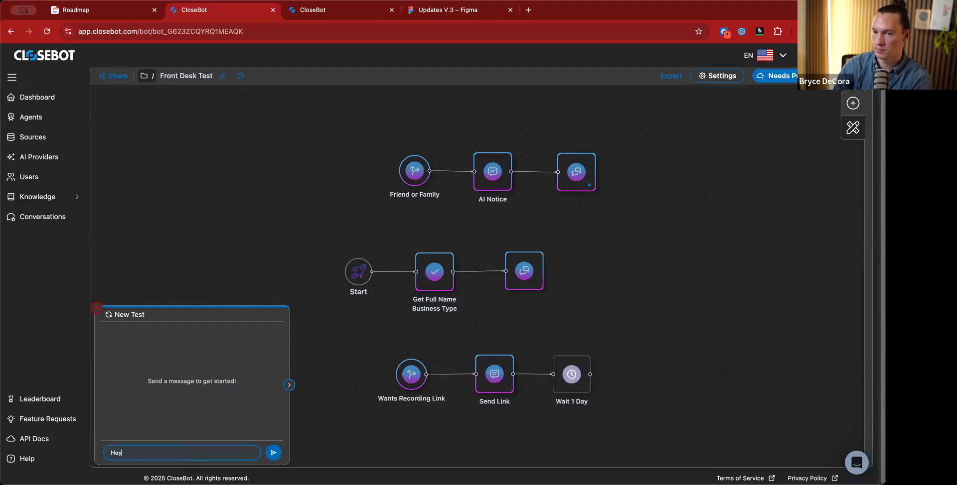
{"action": "type", "text": " can you send me your reco"}
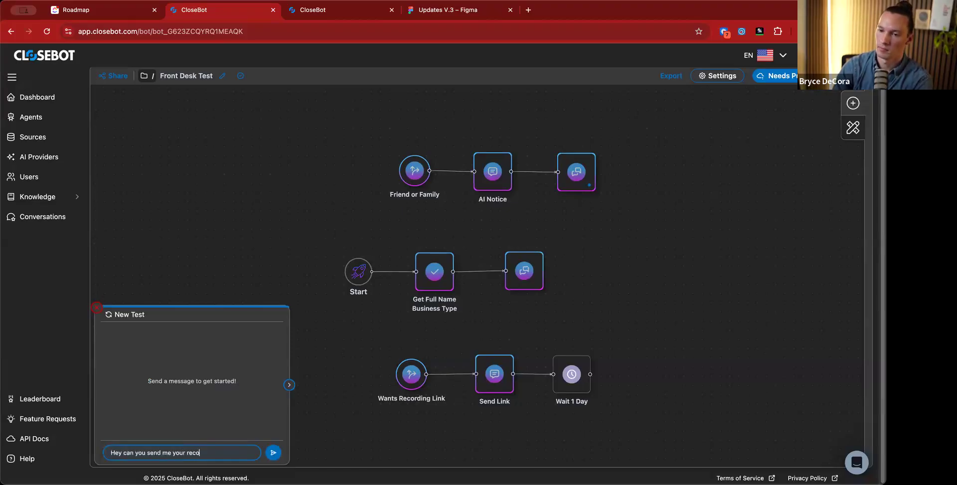
{"action": "type", "text": "rding link?"}
{"action": "key", "text": "Return"}
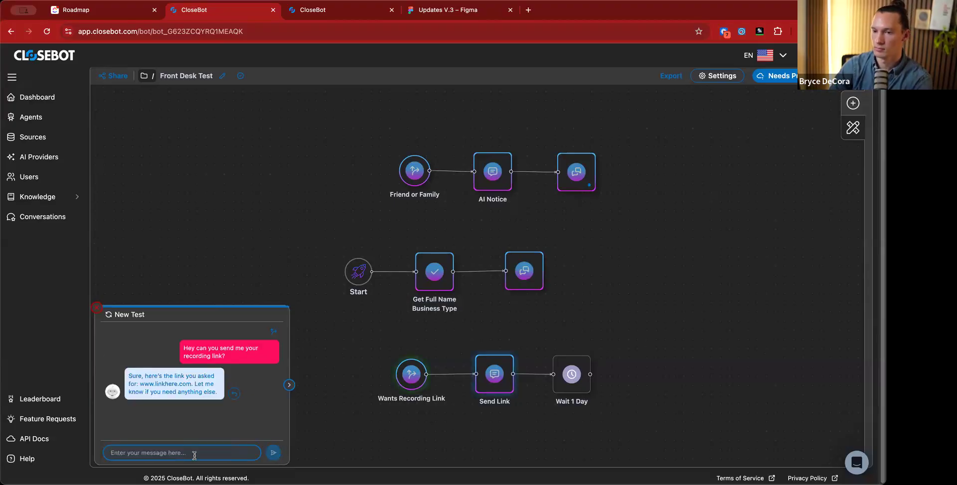
Reply "Thanks!" to the bot's recording-link message in the test chat
{"action": "type", "text": "Thanks"}
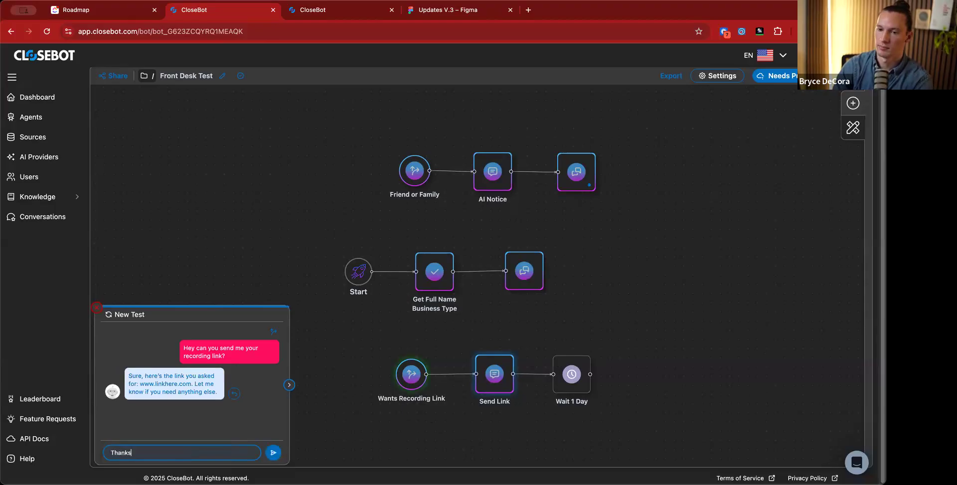
{"action": "type", "text": "!"}
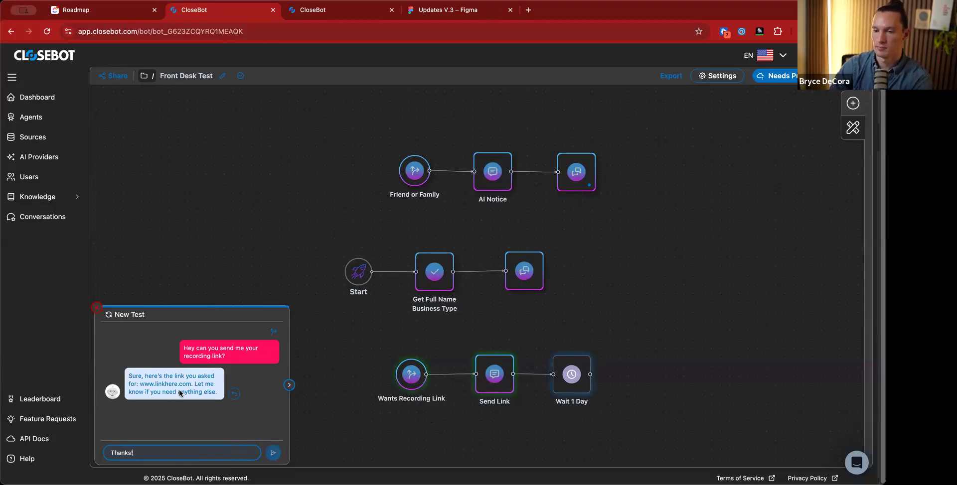
{"action": "key", "text": "Return"}
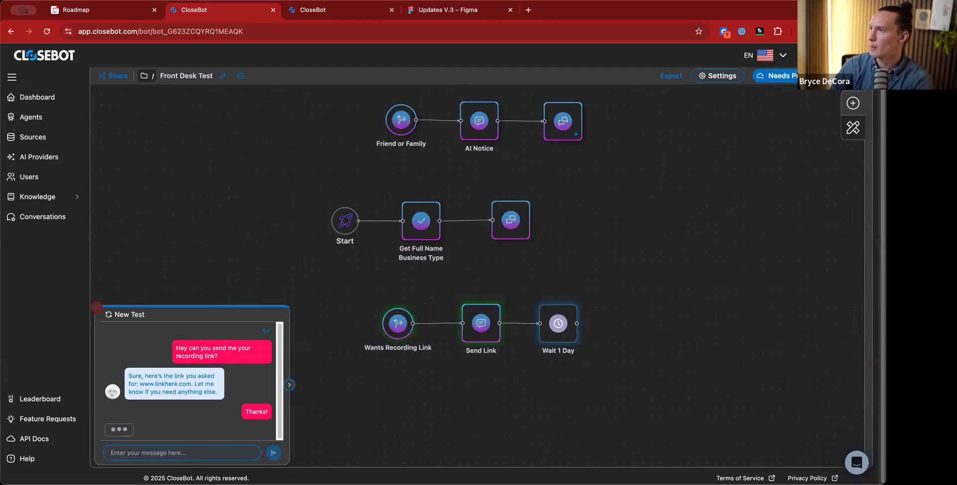
Switch the interface to the light theme and back to the dark theme
{"action": "left_click", "coordinate": [847, 55]}
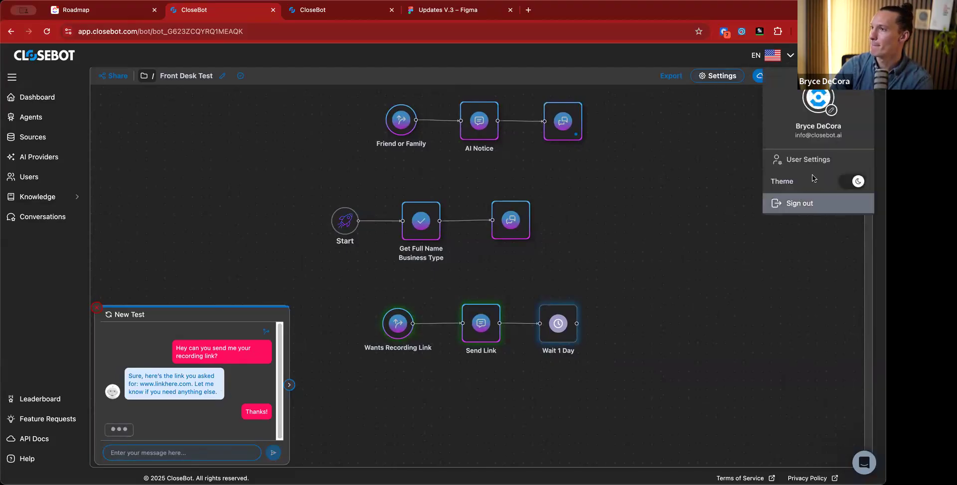
{"action": "left_click", "coordinate": [853, 179]}
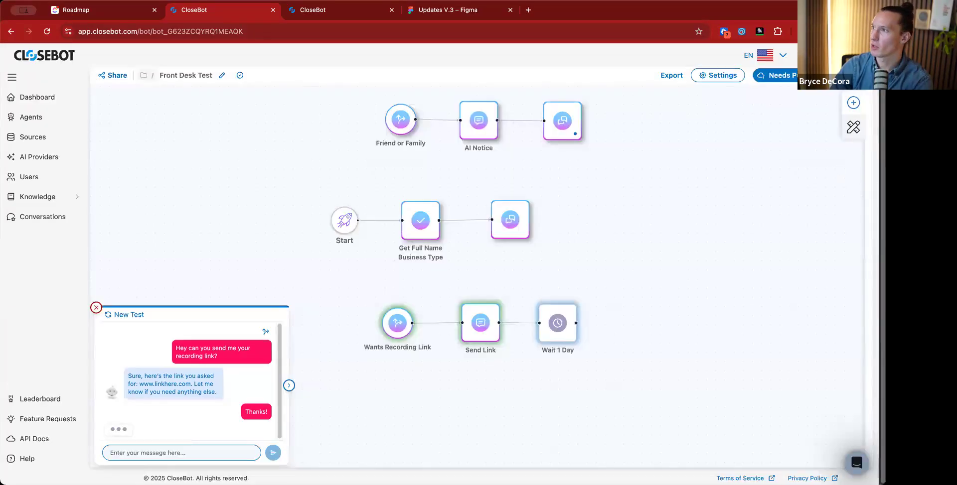
{"action": "left_click", "coordinate": [847, 55]}
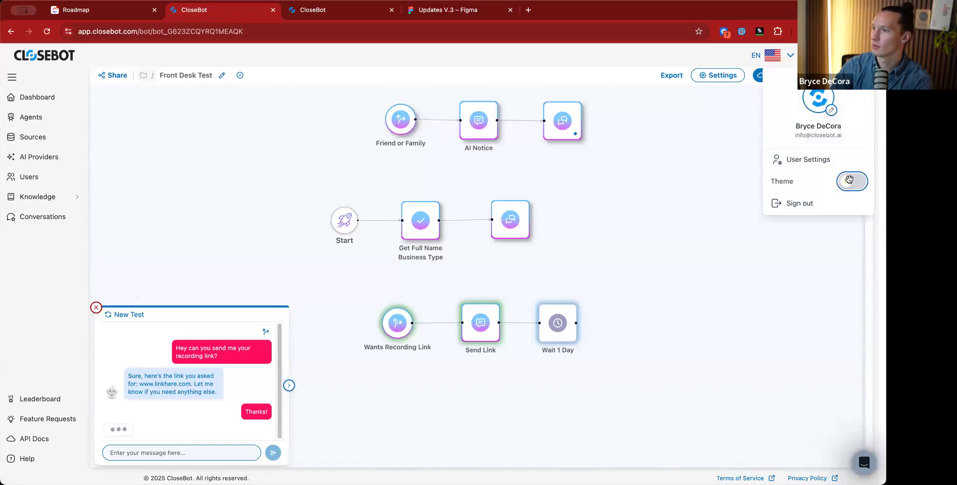
{"action": "left_click", "coordinate": [852, 180]}
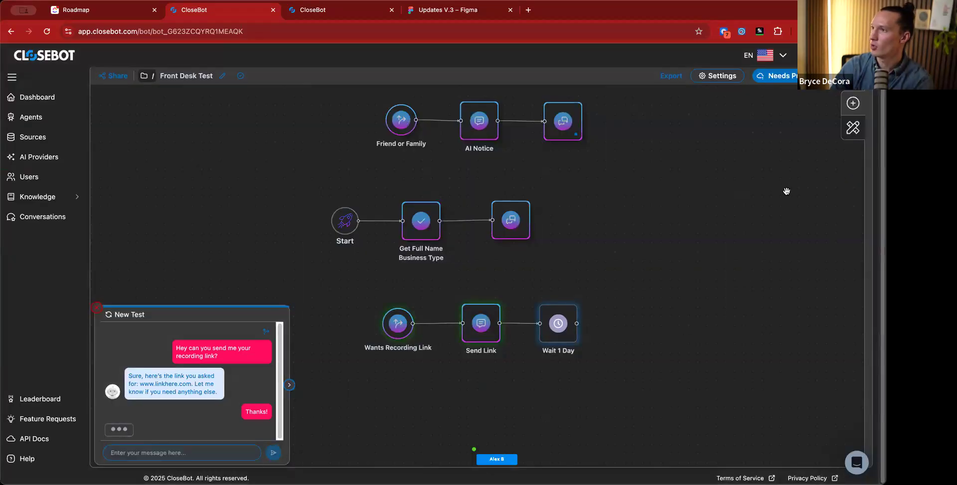
Open the settings of the Wait 1 Day delay to review its delay amount and waiting option
{"action": "left_click_drag", "start_coordinate": [650, 284], "coordinate": [675, 275]}
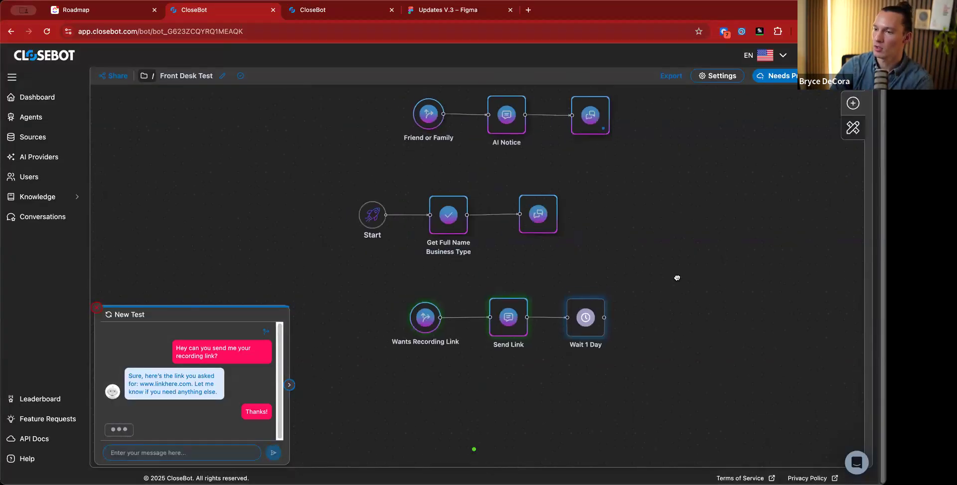
{"action": "left_click_drag", "start_coordinate": [740, 300], "coordinate": [720, 355]}
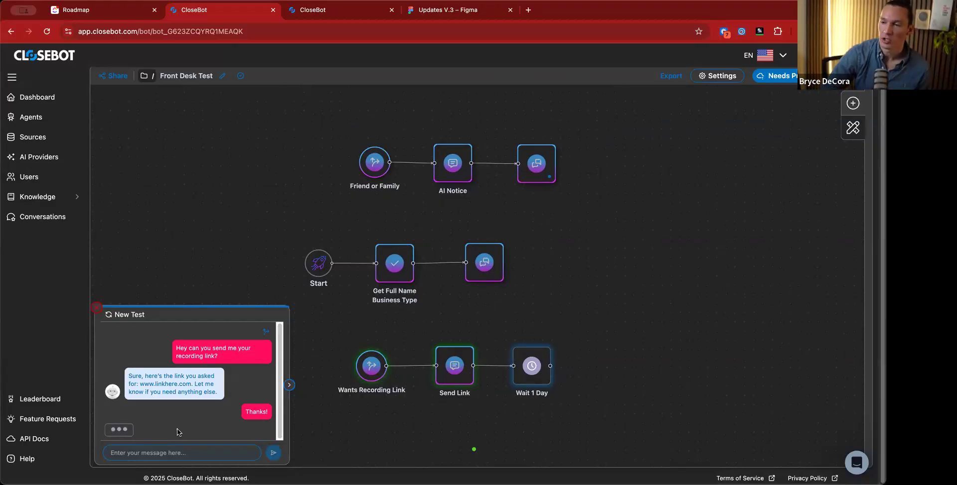
{"action": "left_click", "coordinate": [545, 376]}
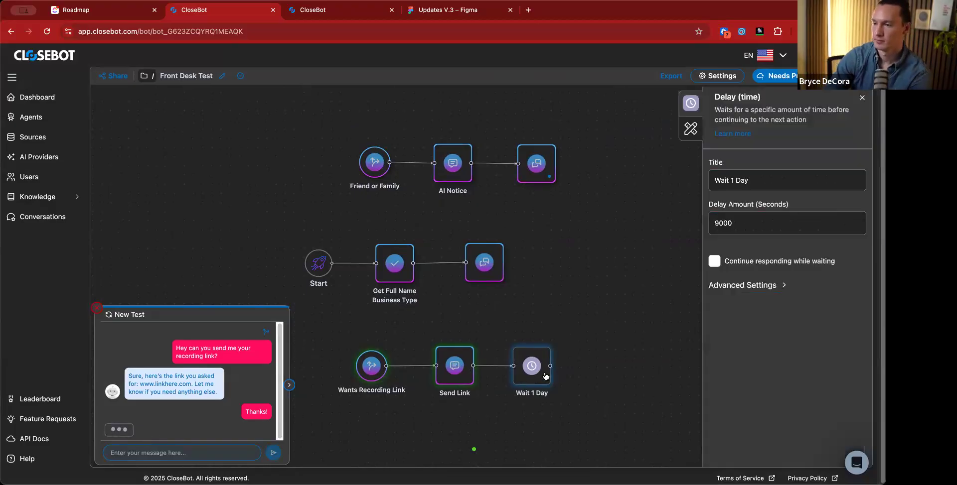
{"action": "left_click", "coordinate": [595, 327]}
{"action": "left_click", "coordinate": [533, 377]}
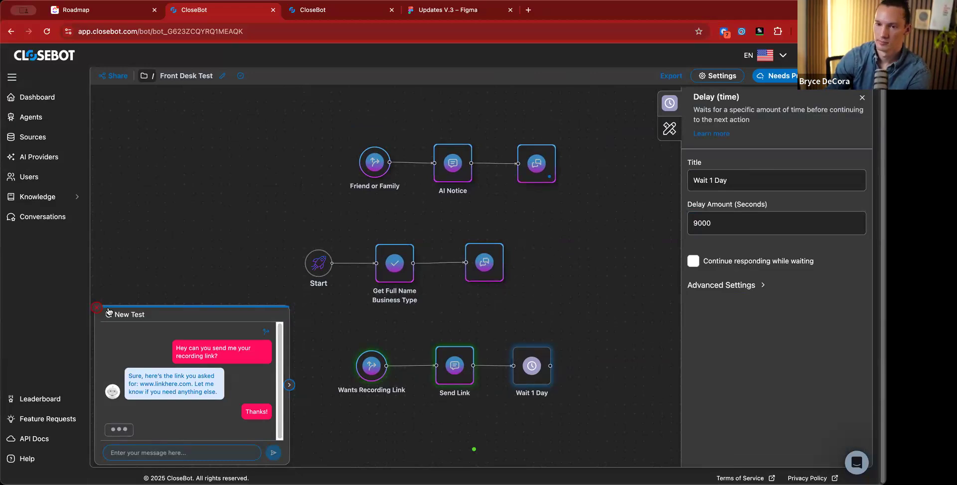
Close the test chat and delete the Wait 1 Day delay from the recording-link branch
{"action": "left_click", "coordinate": [135, 309]}
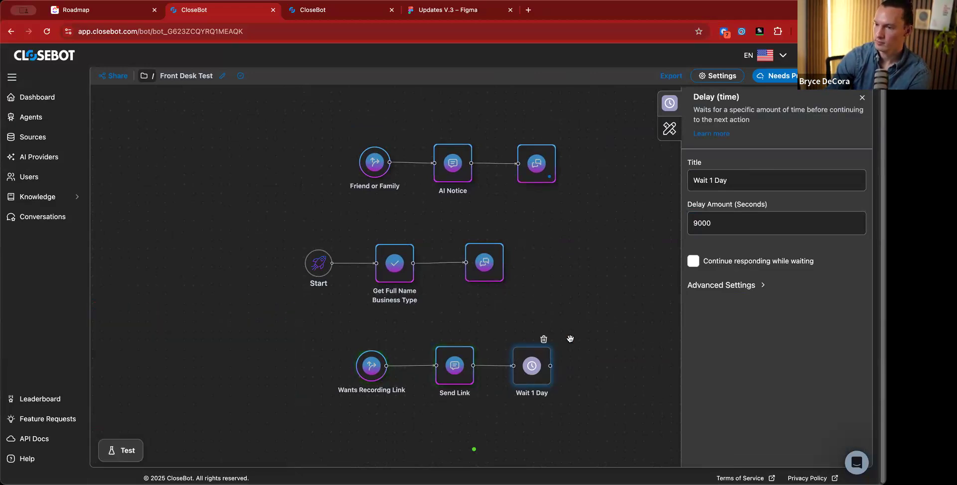
{"action": "key", "text": "Delete"}
{"action": "scroll", "coordinate": [483, 346], "scroll_direction": "right", "scroll_amount": 4}
{"action": "left_click_drag", "start_coordinate": [487, 344], "coordinate": [531, 347]}
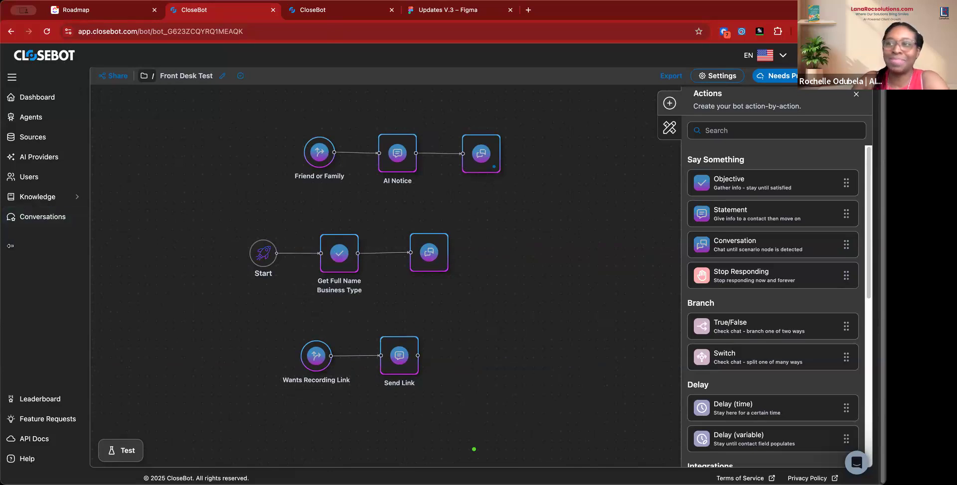
Leave the bot builder and open the Conversations page
{"action": "left_click_drag", "start_coordinate": [4, 246], "coordinate": [41, 246]}
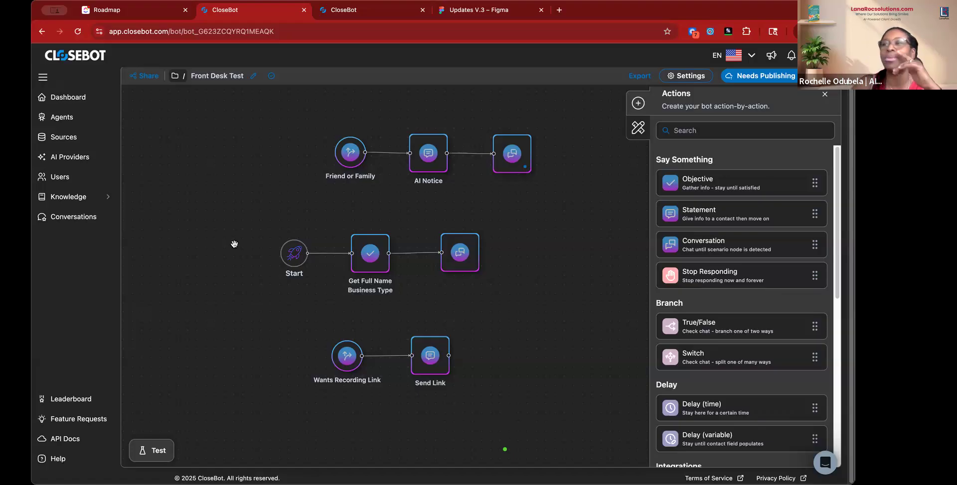
{"action": "left_click", "coordinate": [90, 216]}
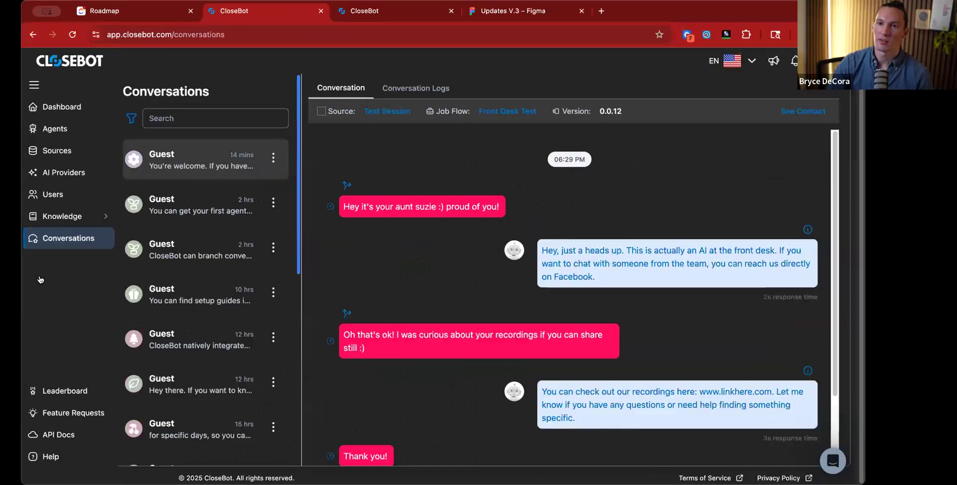
Open the Sources page and view the source types for a new source and the first listed source's available actions
{"action": "left_click", "coordinate": [100, 139]}
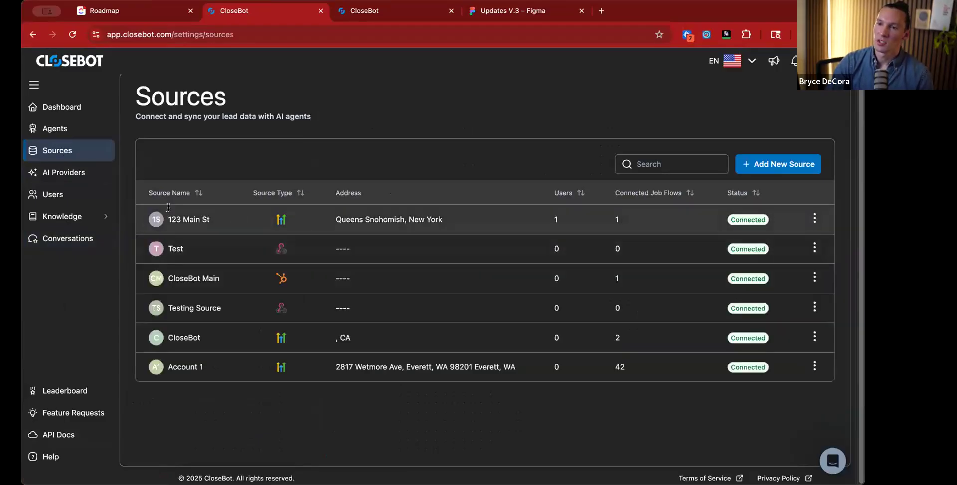
{"action": "left_click", "coordinate": [763, 169]}
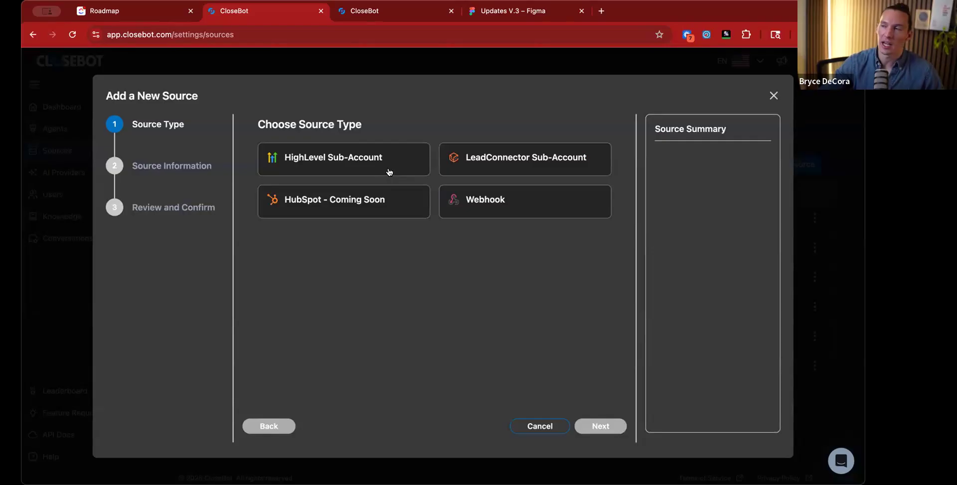
{"action": "left_click", "coordinate": [772, 96]}
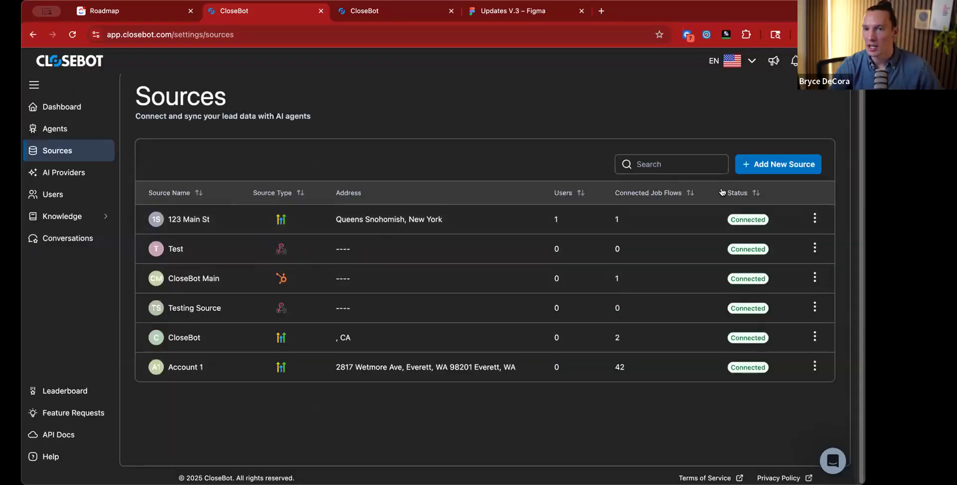
{"action": "left_click", "coordinate": [814, 218]}
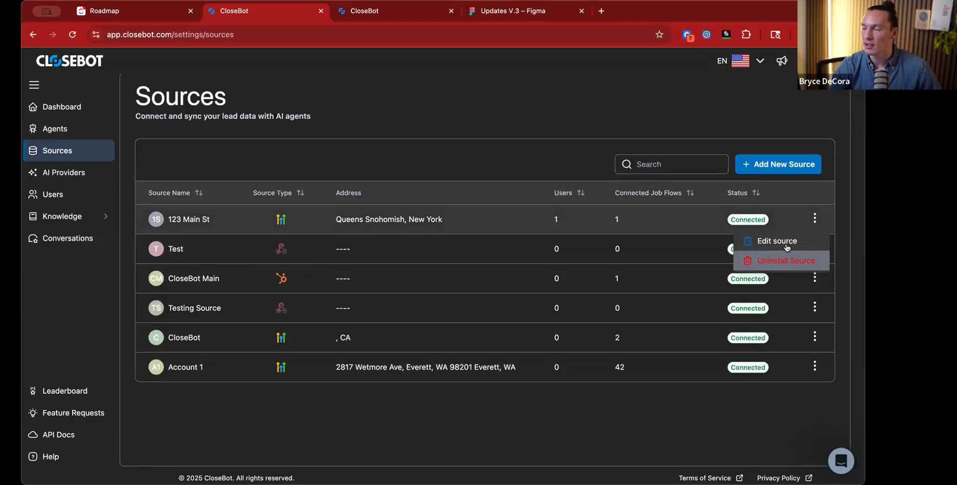
{"action": "left_click", "coordinate": [770, 155]}
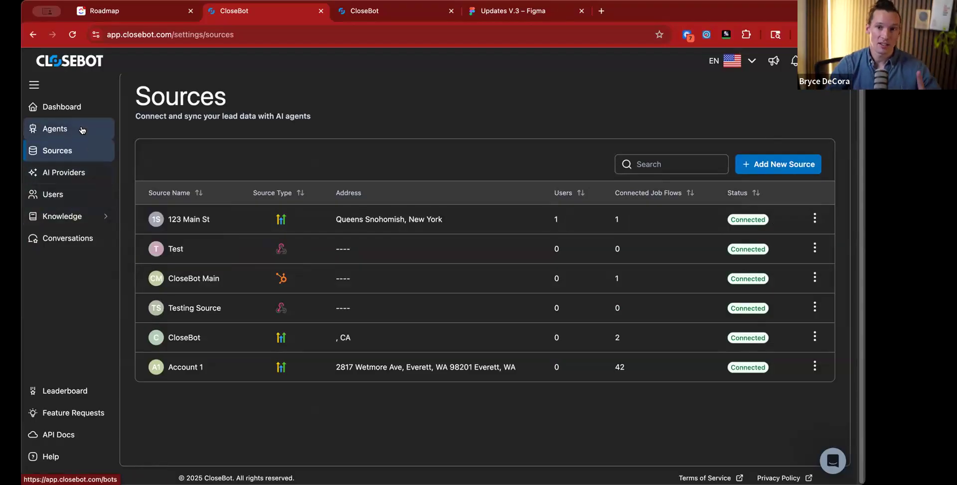
Return to Conversations, read the latest guest's Front Desk Test conversation, and open the second guest's Home Page conversation
{"action": "left_click", "coordinate": [65, 238]}
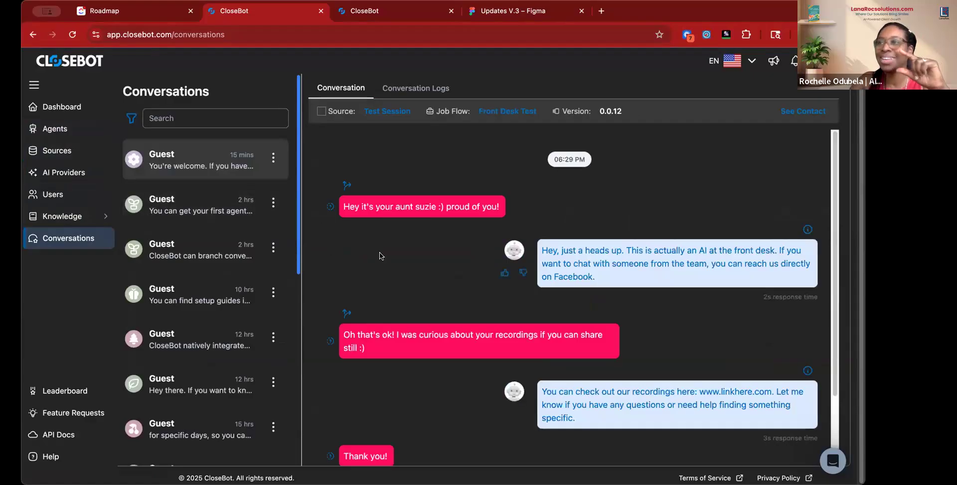
{"action": "scroll", "coordinate": [381, 250], "scroll_direction": "up", "scroll_amount": 3}
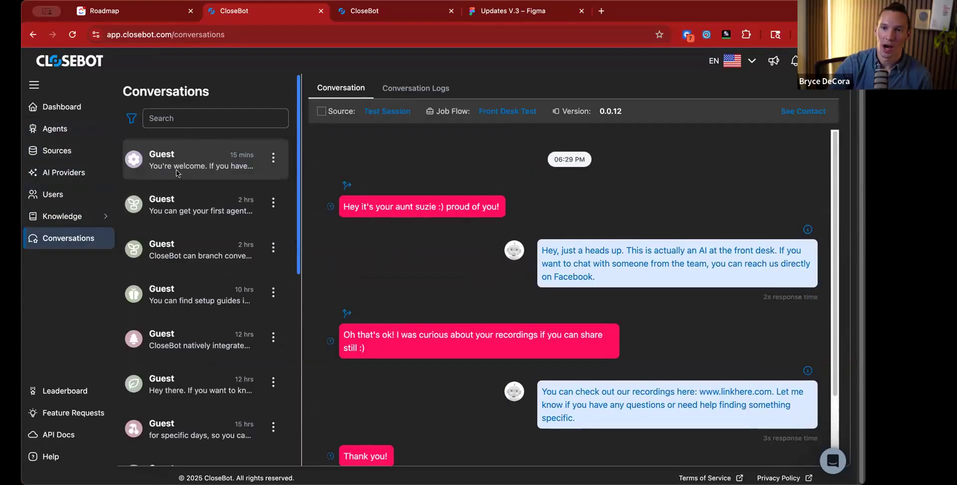
{"action": "scroll", "coordinate": [432, 324], "scroll_direction": "down", "scroll_amount": 3}
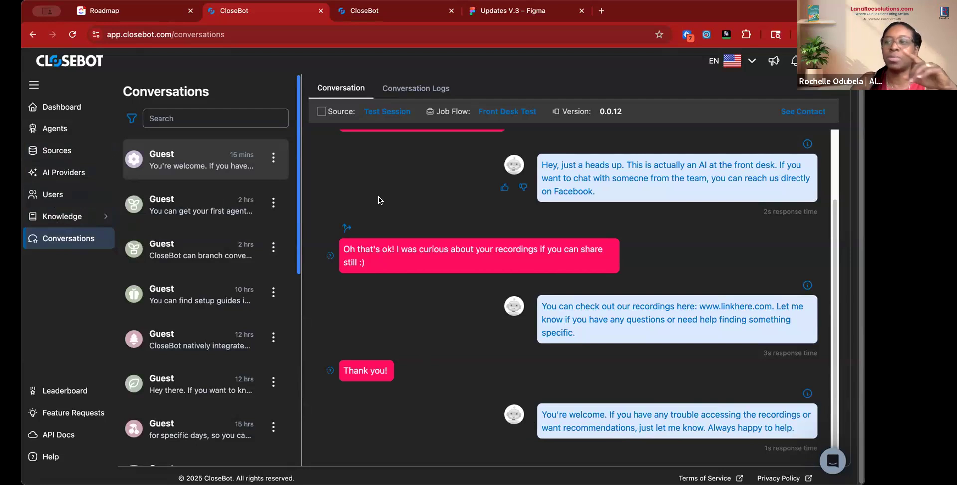
{"action": "mouse_move", "coordinate": [109, 223]}
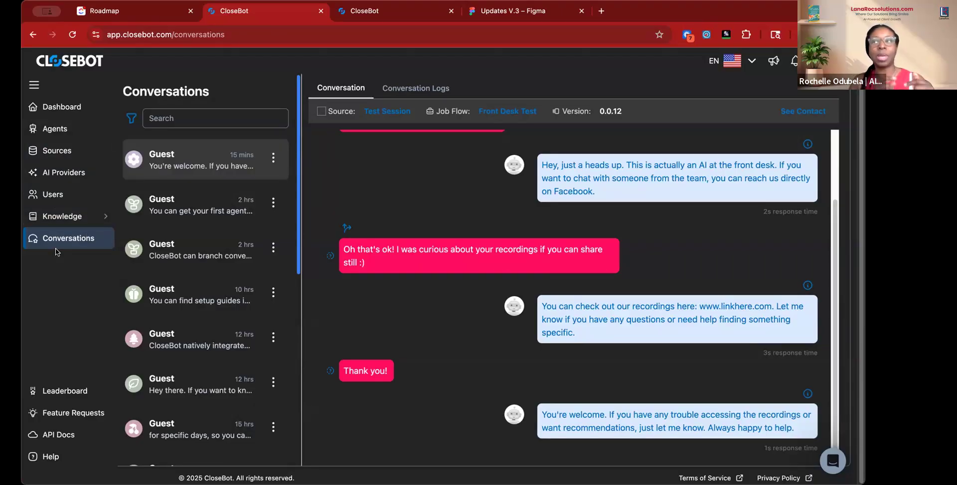
{"action": "mouse_move", "coordinate": [62, 217]}
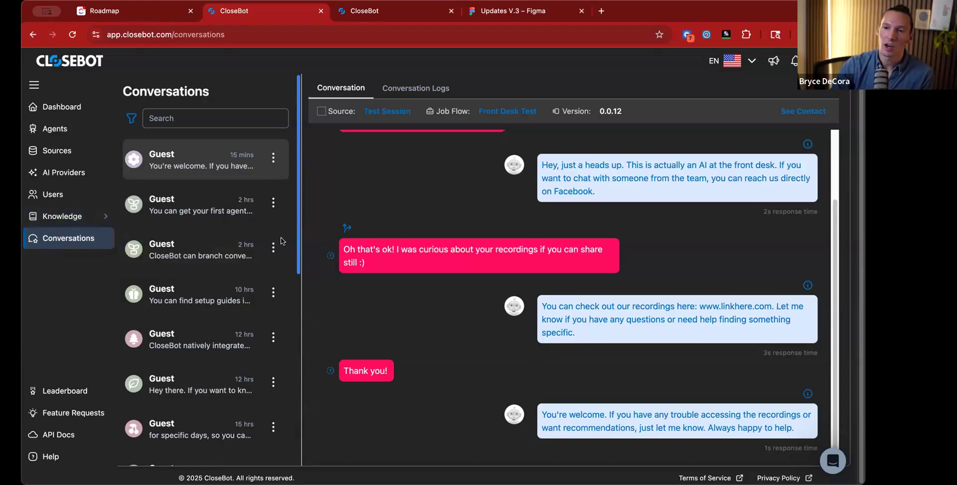
{"action": "mouse_move", "coordinate": [449, 334]}
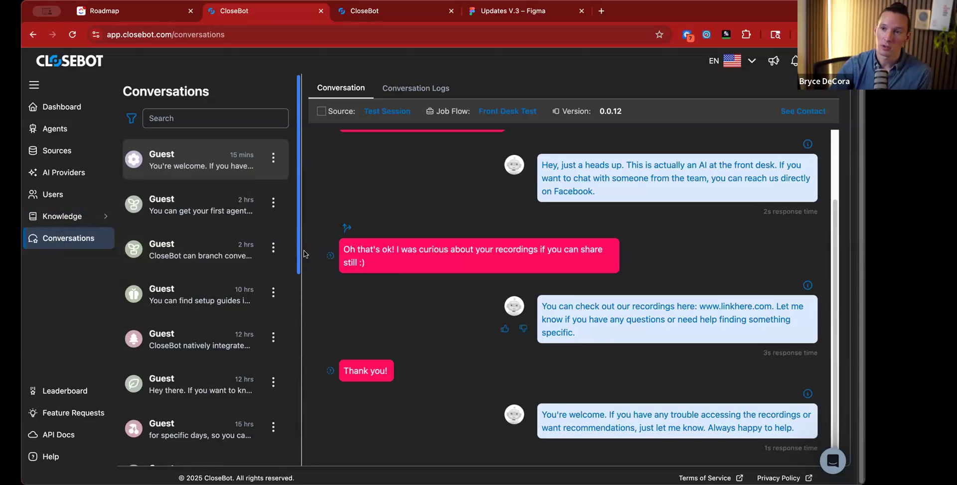
{"action": "left_click", "coordinate": [194, 197]}
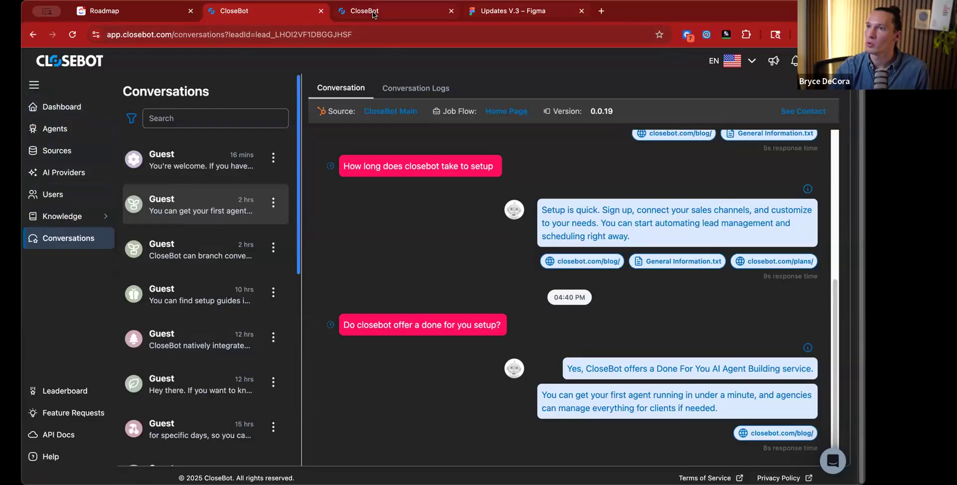
Switch to the Roadmap whiteboard in ClickUp and view the November and early December development phases
{"action": "left_click", "coordinate": [401, 14]}
{"action": "left_click", "coordinate": [140, 13]}
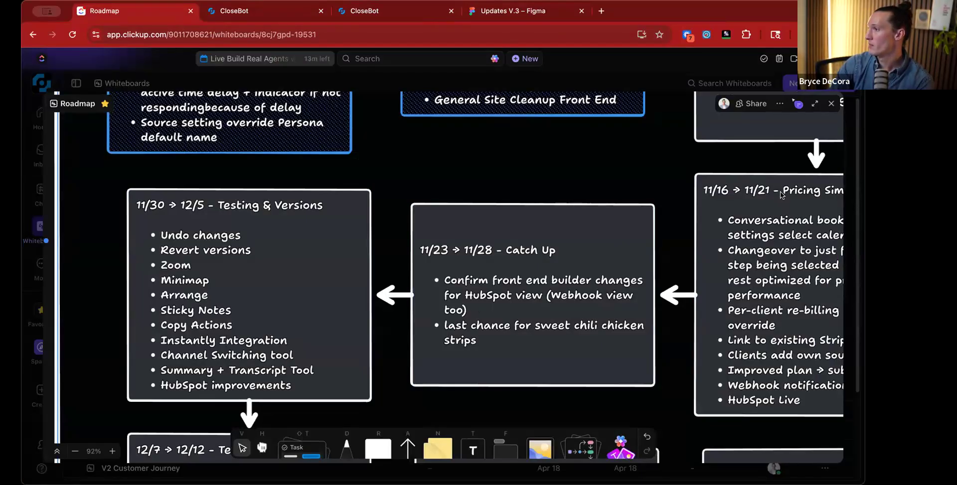
{"action": "scroll", "coordinate": [507, 192], "scroll_direction": "down", "scroll_amount": 5}
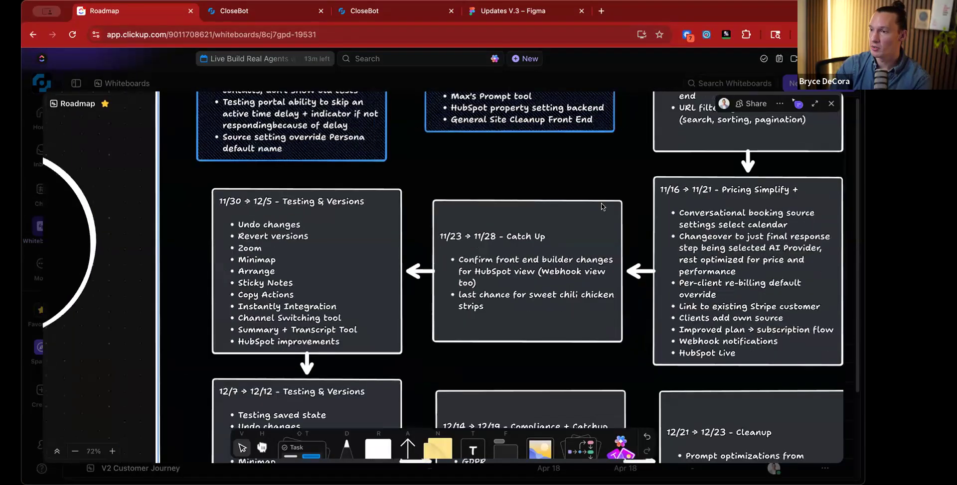
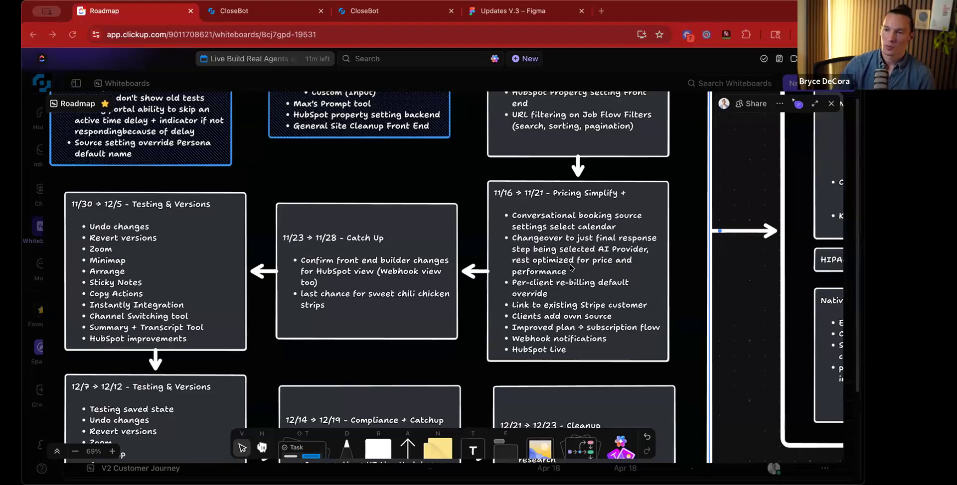
Examine the roadmap's December phases, the adjacent Native Chat Widget plans, and the Testing & Versions items
{"action": "scroll", "coordinate": [469, 258], "scroll_direction": "down", "scroll_amount": 8}
{"action": "scroll", "coordinate": [468, 258], "scroll_direction": "up", "scroll_amount": 3}
{"action": "scroll", "coordinate": [468, 258], "scroll_direction": "up", "scroll_amount": 2}
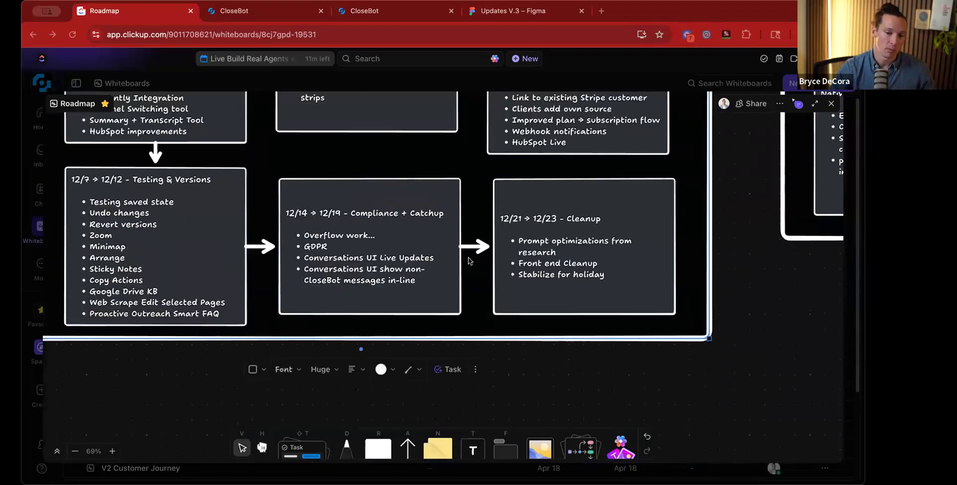
{"action": "scroll", "coordinate": [469, 259], "scroll_direction": "up", "scroll_amount": 4}
{"action": "scroll", "coordinate": [468, 259], "scroll_direction": "right", "scroll_amount": 10}
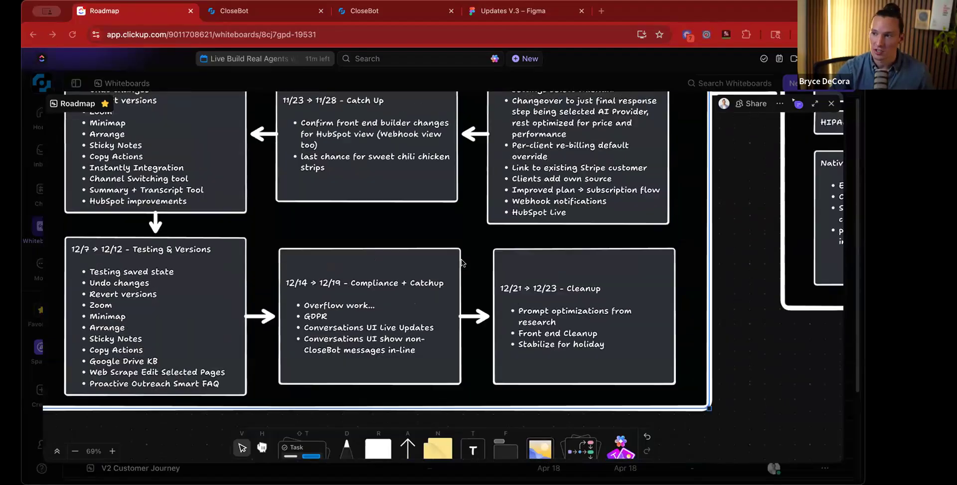
{"action": "scroll", "coordinate": [461, 254], "scroll_direction": "right", "scroll_amount": 4}
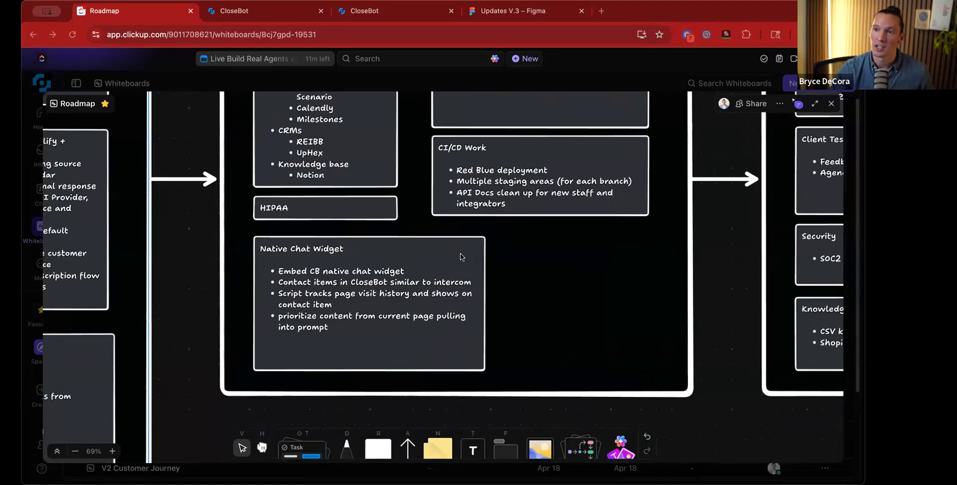
{"action": "scroll", "coordinate": [460, 253], "scroll_direction": "left", "scroll_amount": 12}
{"action": "scroll", "coordinate": [460, 256], "scroll_direction": "right", "scroll_amount": 3}
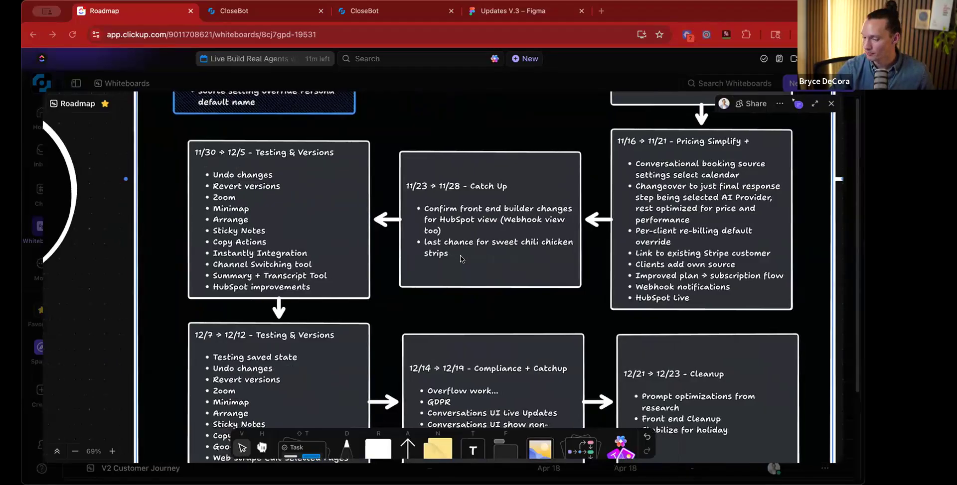
{"action": "scroll", "coordinate": [459, 259], "scroll_direction": "down", "scroll_amount": 4}
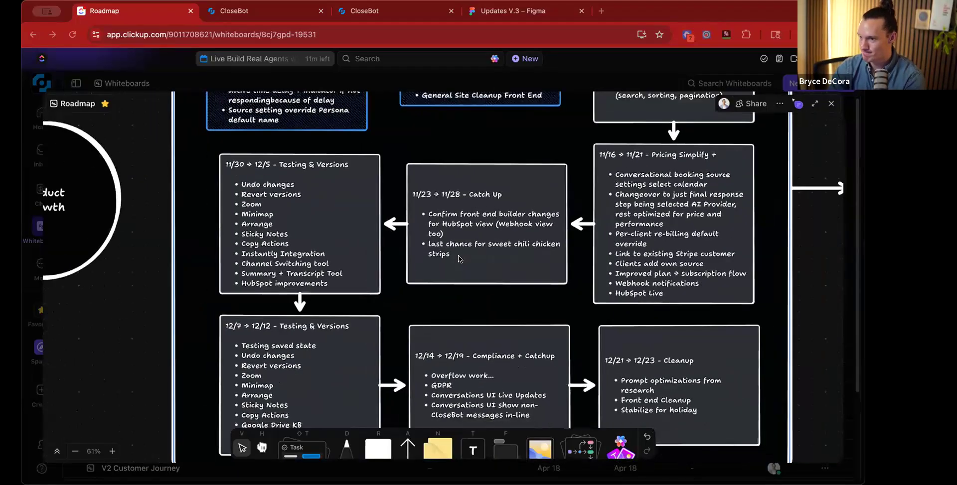
{"action": "scroll", "coordinate": [459, 259], "scroll_direction": "down", "scroll_amount": 1}
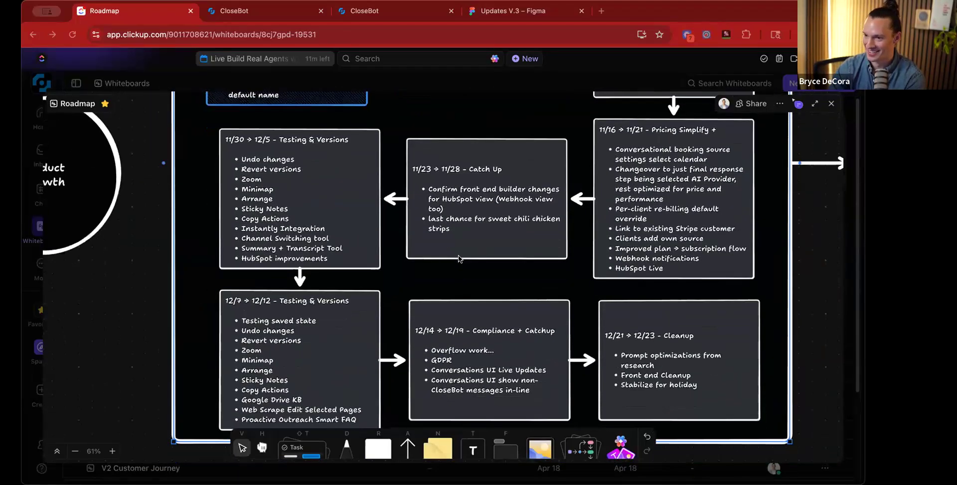
{"action": "scroll", "coordinate": [459, 259], "scroll_direction": "down", "scroll_amount": 1}
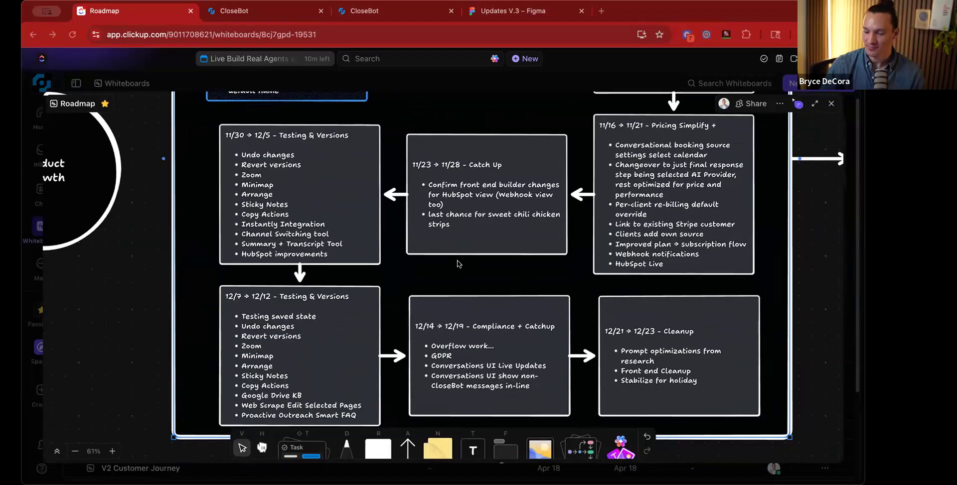
{"action": "scroll", "coordinate": [457, 264], "scroll_direction": "up", "scroll_amount": 3}
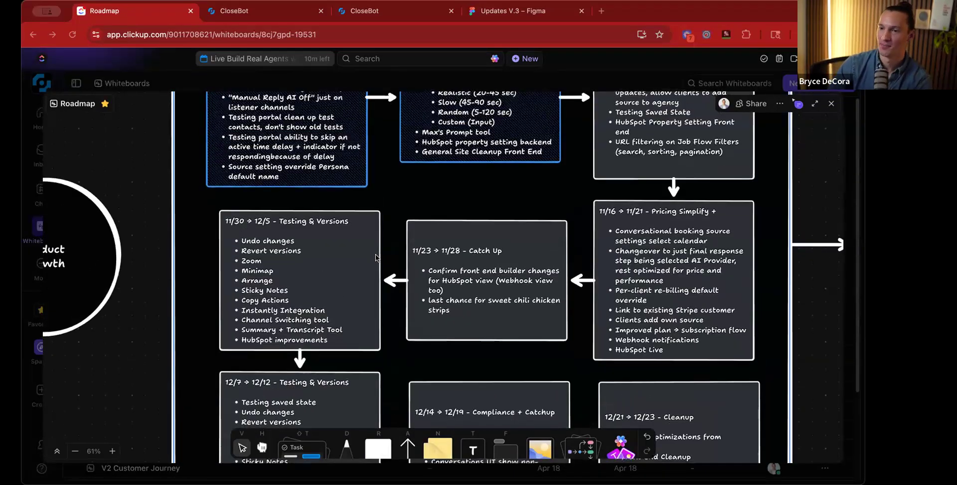
Examine the roadmap's 12/7 to 12/12 Testing & Versions phase, down to its web scrape and Smart FAQ items
{"action": "scroll", "coordinate": [376, 254], "scroll_direction": "down", "scroll_amount": 3}
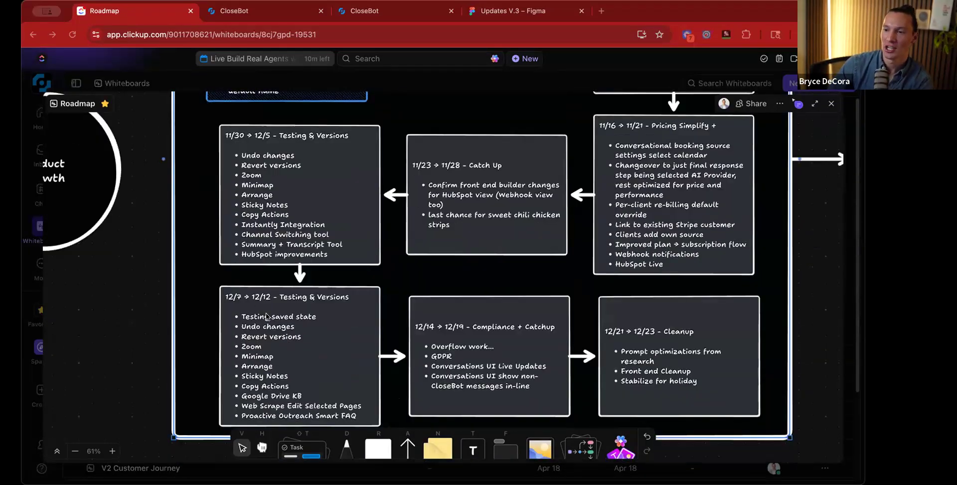
{"action": "scroll", "coordinate": [266, 317], "scroll_direction": "down", "scroll_amount": 1}
{"action": "scroll", "coordinate": [254, 329], "scroll_direction": "down", "scroll_amount": 5}
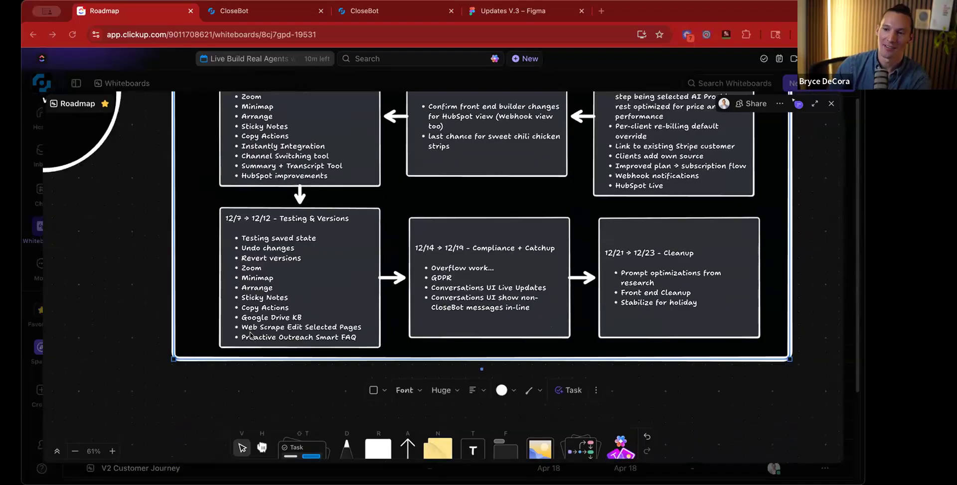
{"action": "scroll", "coordinate": [251, 334], "scroll_direction": "up", "scroll_amount": 2}
{"action": "scroll", "coordinate": [251, 335], "scroll_direction": "up", "scroll_amount": 1}
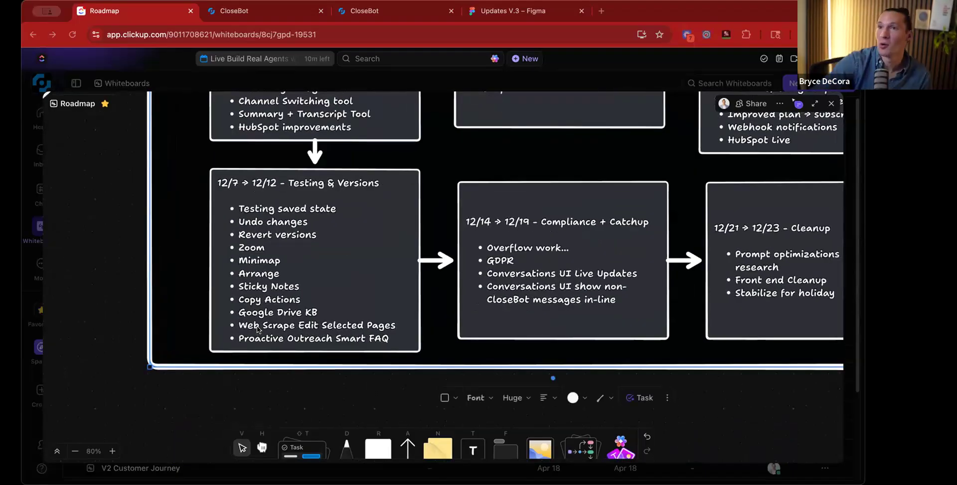
Switch to CloseBot and open the Knowledge Library
{"action": "left_click", "coordinate": [250, 11]}
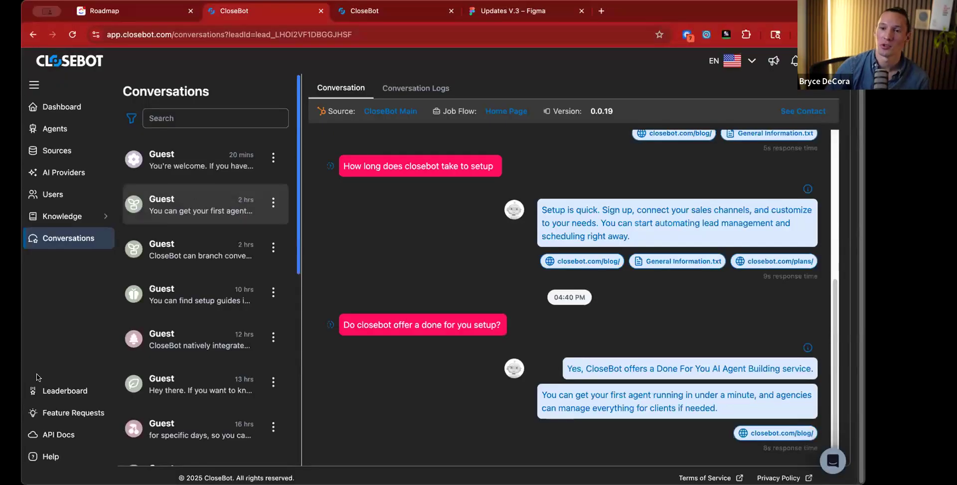
{"action": "mouse_move", "coordinate": [79, 217]}
{"action": "left_click", "coordinate": [152, 220]}
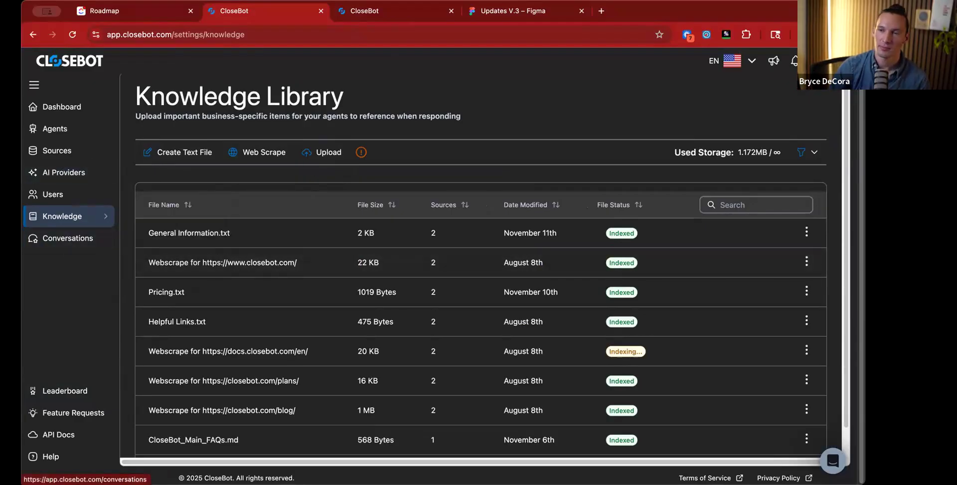
{"action": "left_click", "coordinate": [130, 19]}
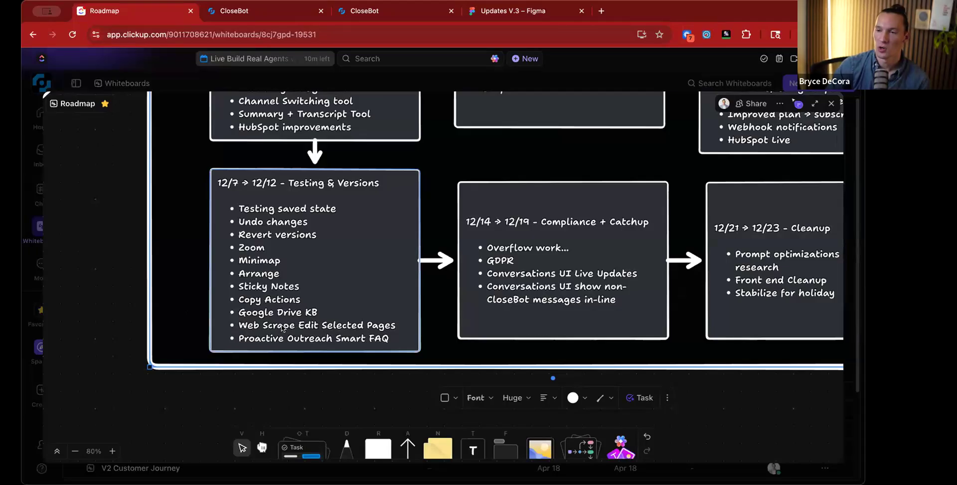
{"action": "triple_click", "coordinate": [321, 324]}
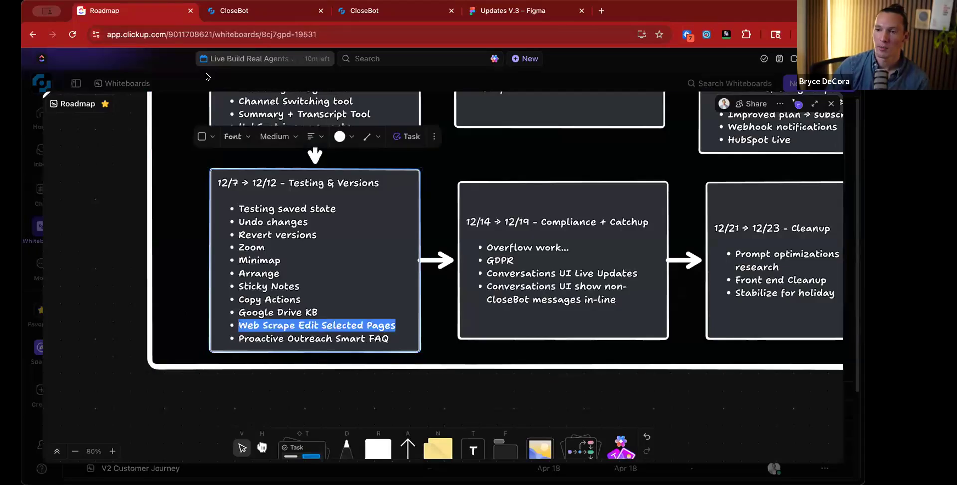
{"action": "left_click", "coordinate": [239, 11]}
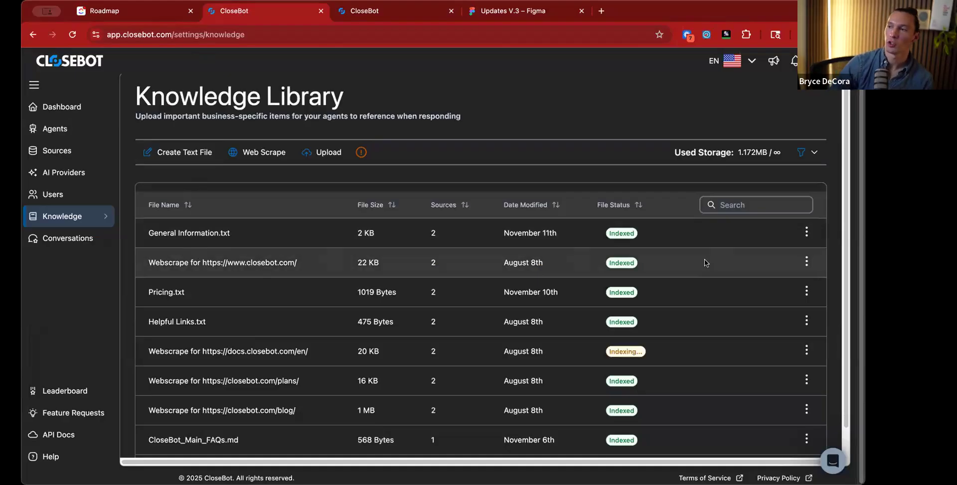
{"action": "left_click", "coordinate": [805, 261]}
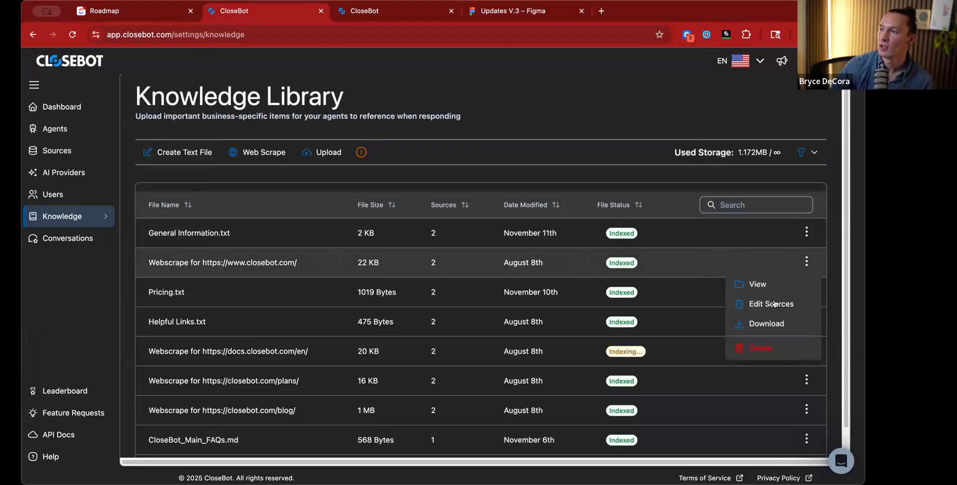
{"action": "left_click", "coordinate": [298, 265]}
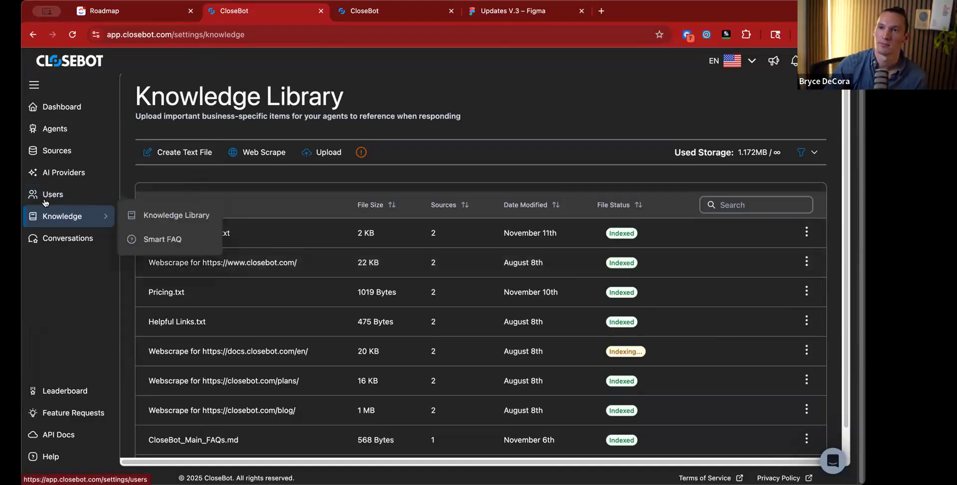
Return to the ClickUp Roadmap and highlight the Proactive Outreach Smart FAQ item in the 12/7 to 12/12 phase
{"action": "left_click", "coordinate": [125, 11]}
{"action": "double_click", "coordinate": [298, 339]}
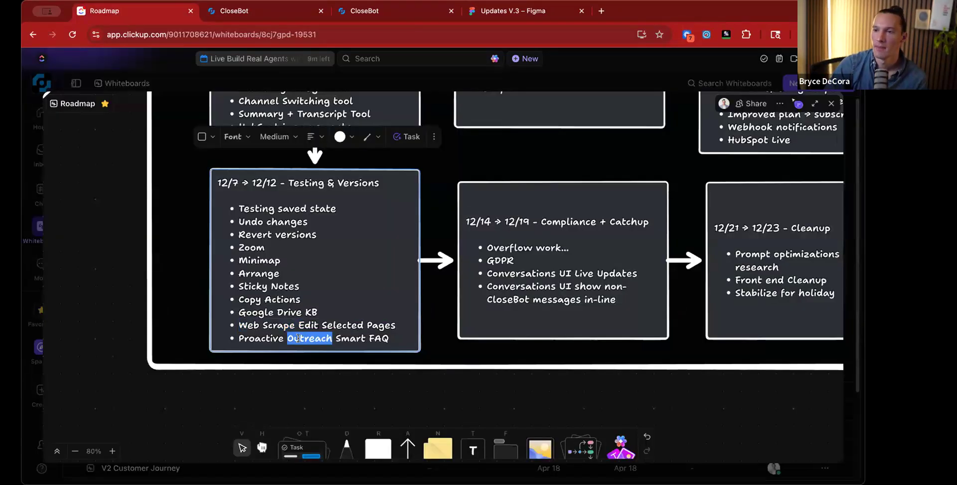
{"action": "triple_click", "coordinate": [298, 338]}
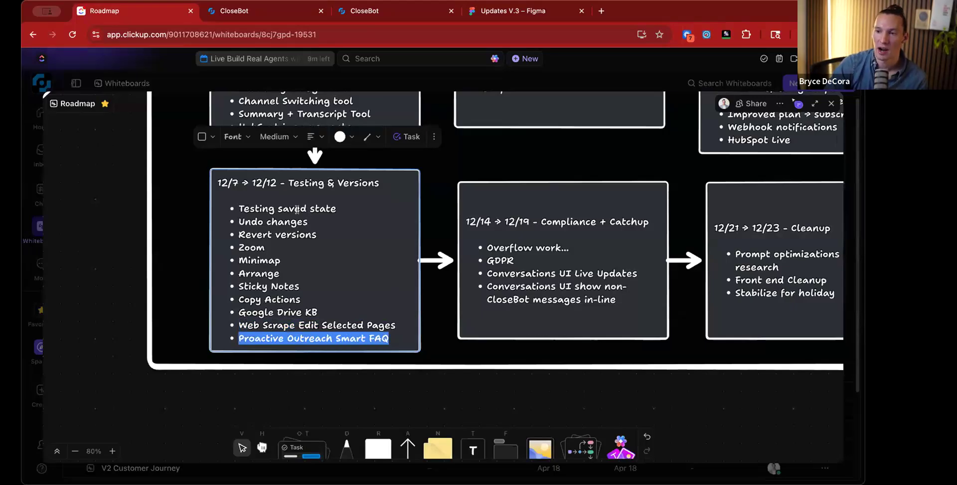
Switch back to CloseBot, view the New FAQ notifications, and close the notification list
{"action": "left_click", "coordinate": [234, 13]}
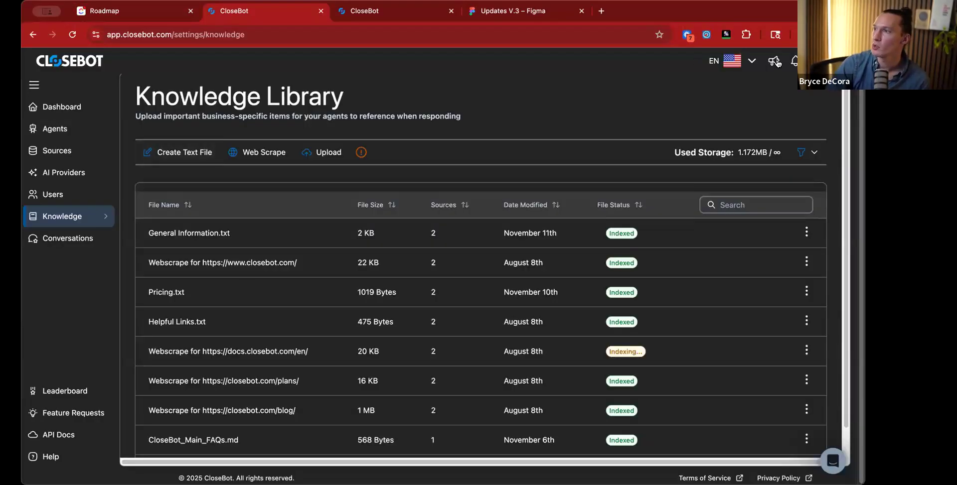
{"action": "left_click", "coordinate": [793, 62]}
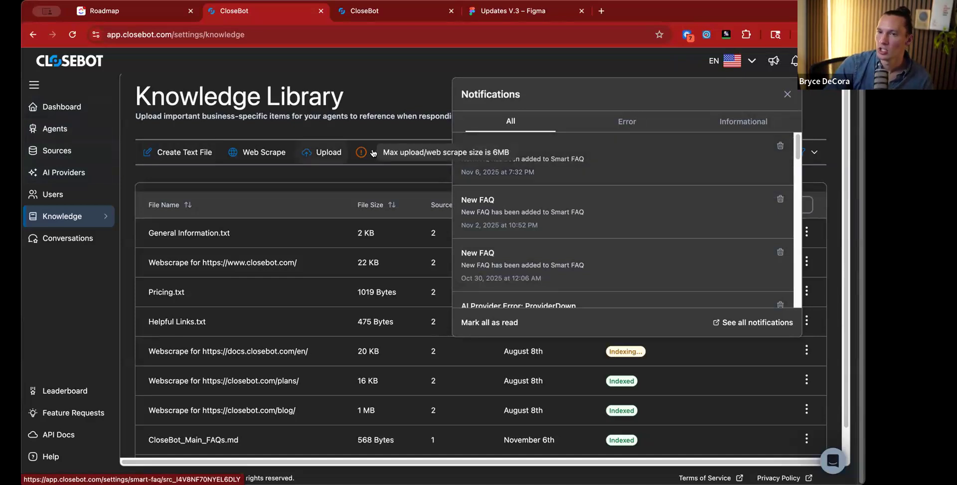
{"action": "left_click", "coordinate": [794, 60]}
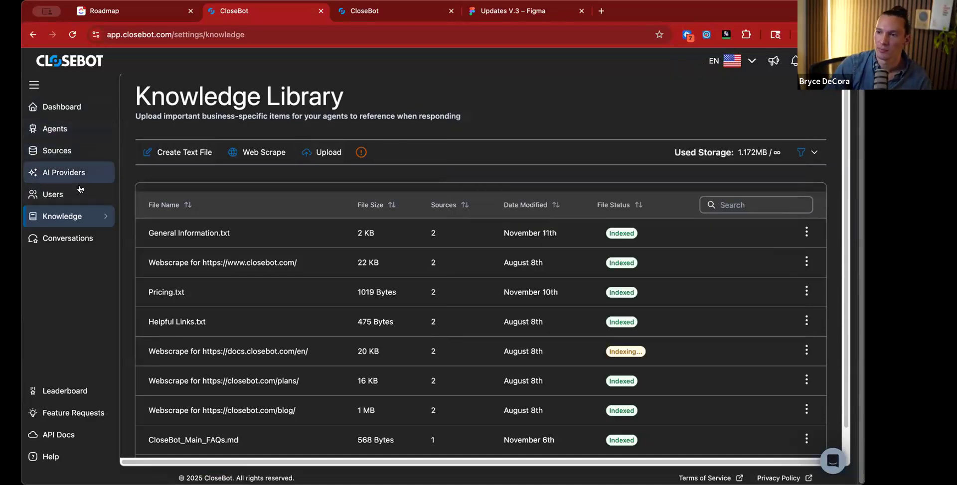
{"action": "mouse_move", "coordinate": [75, 216]}
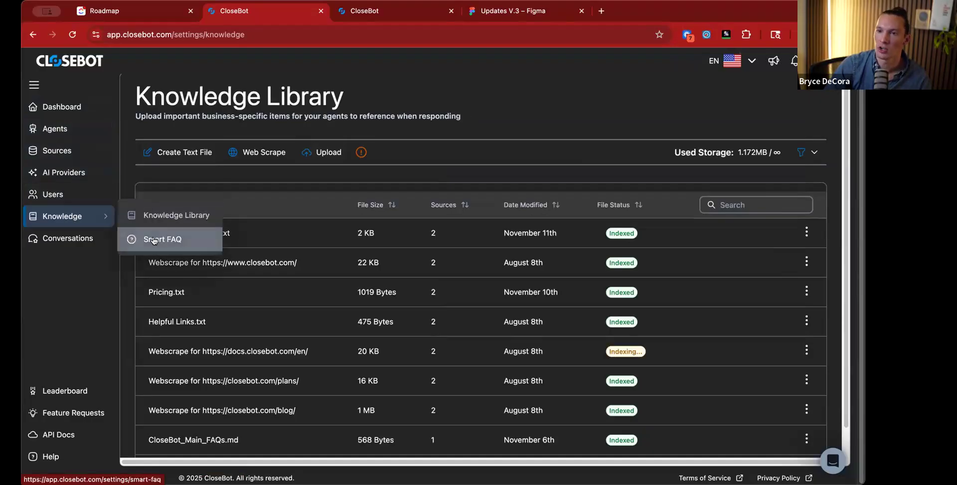
Search the job flows for "test" and open the Front Desk Test job flow
{"action": "left_click", "coordinate": [70, 133]}
{"action": "left_click", "coordinate": [737, 308]}
{"action": "type", "text": "test"}
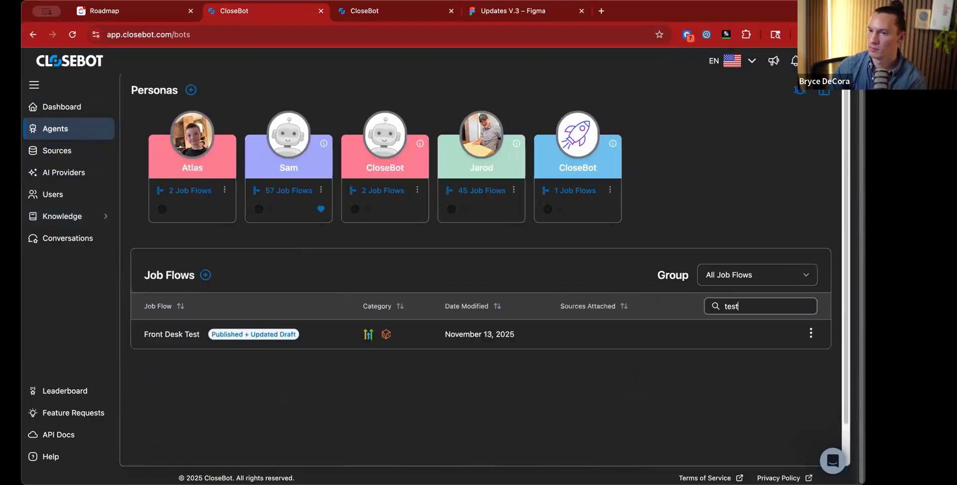
{"action": "left_click", "coordinate": [174, 331]}
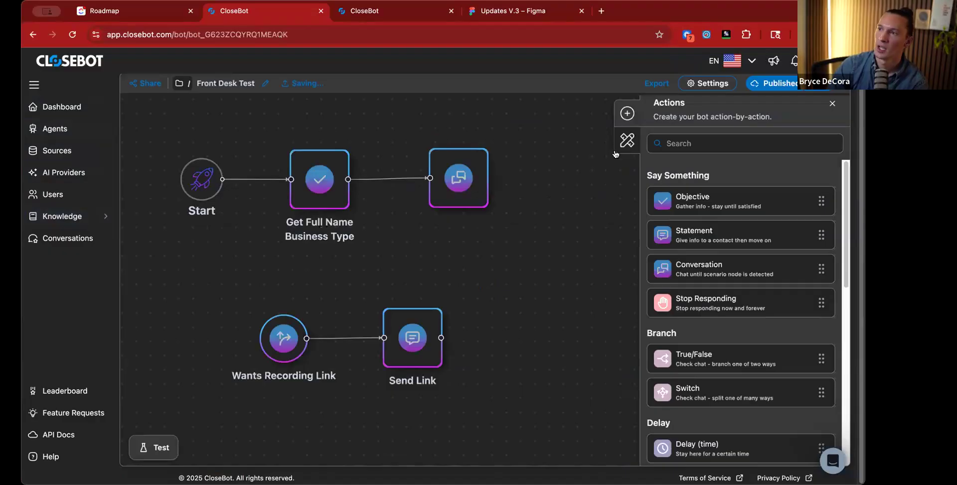
Enable the Smart FAQ and Email Follow-up tools for the Front Desk Test bot and update its tools
{"action": "left_click", "coordinate": [627, 141]}
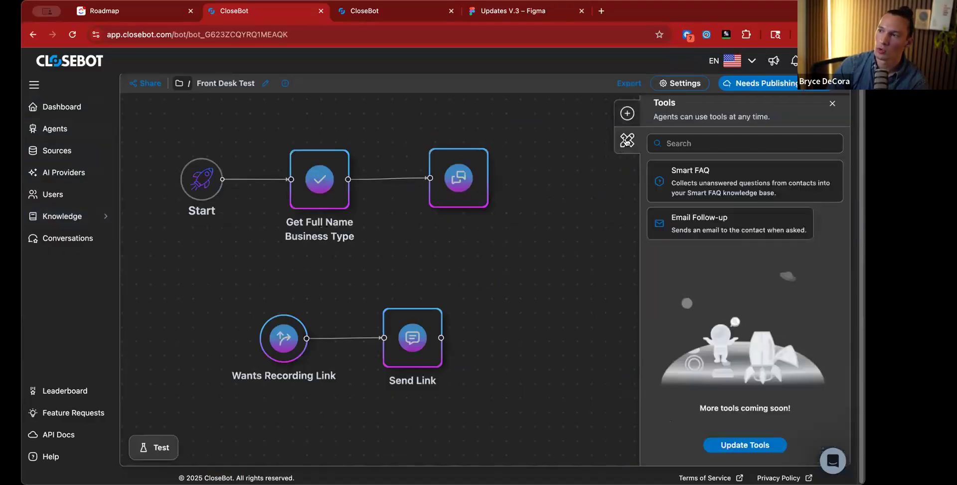
{"action": "left_click", "coordinate": [714, 180]}
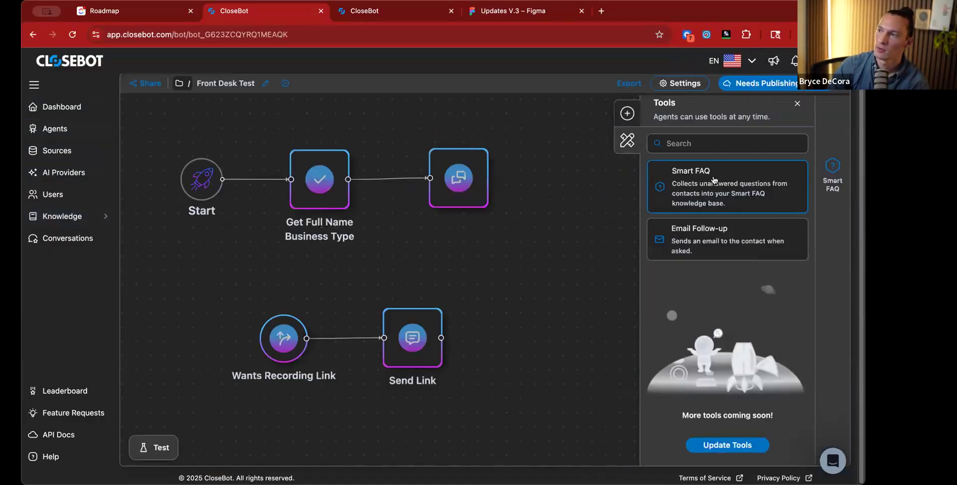
{"action": "left_click", "coordinate": [732, 445]}
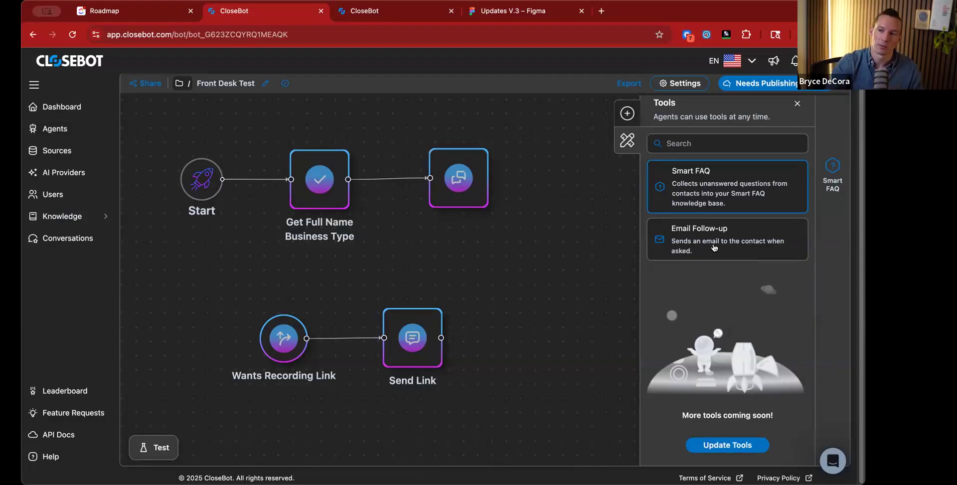
{"action": "left_click", "coordinate": [714, 248]}
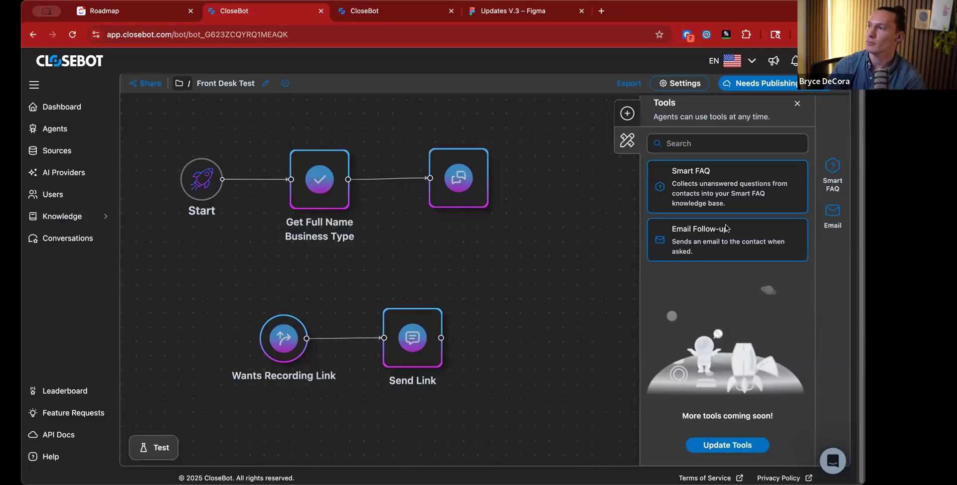
{"action": "left_click", "coordinate": [713, 448]}
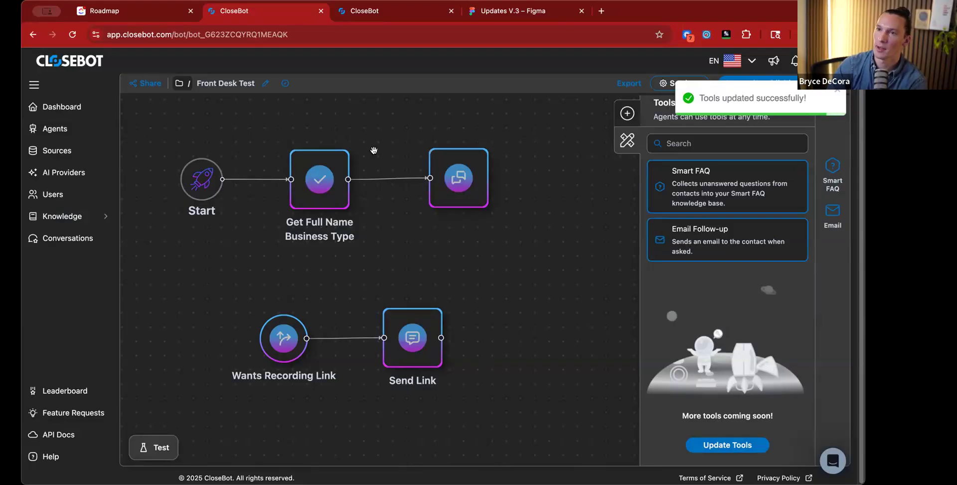
Open the Smart FAQ page and follow the newest New FAQ notification to the CloseBot Main questions
{"action": "mouse_move", "coordinate": [62, 216]}
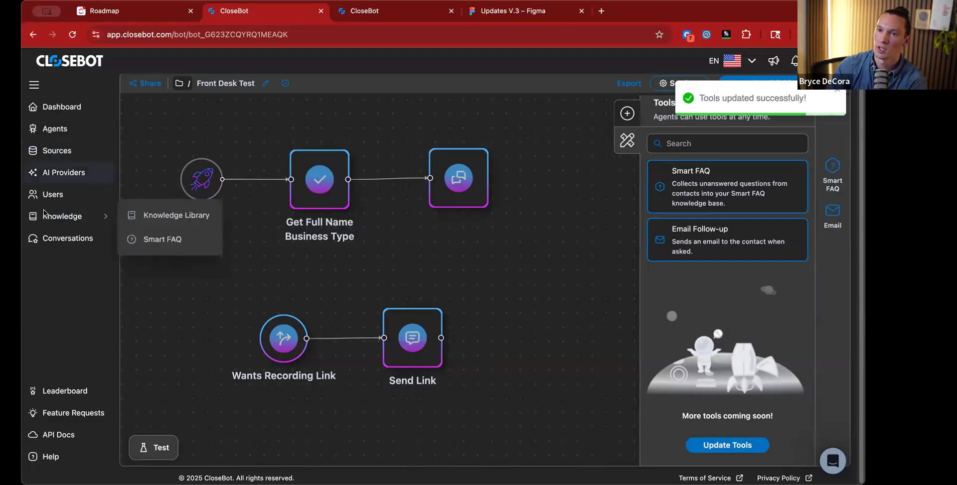
{"action": "left_click", "coordinate": [174, 238]}
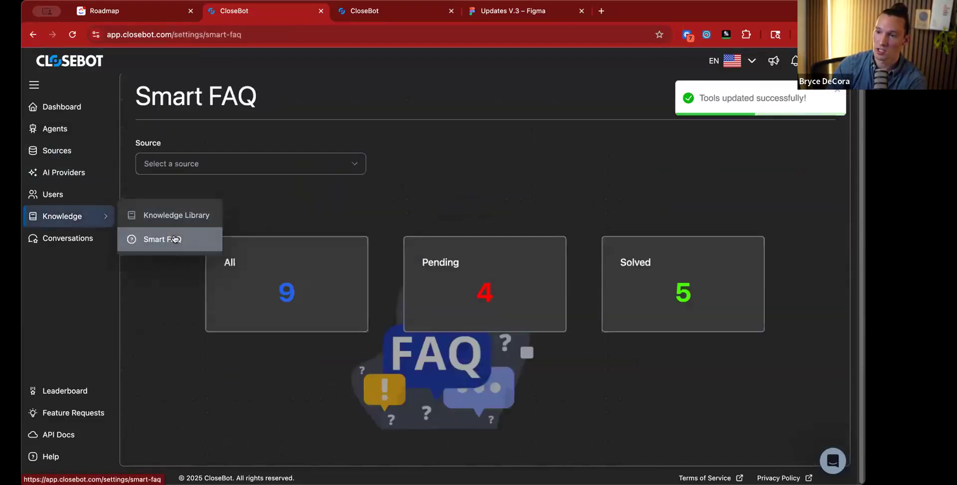
{"action": "left_click", "coordinate": [773, 61]}
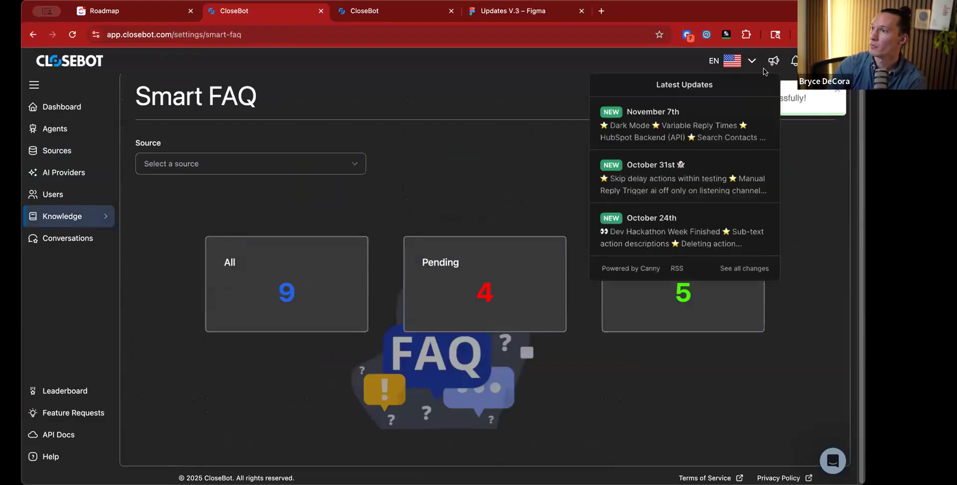
{"action": "left_click", "coordinate": [792, 62]}
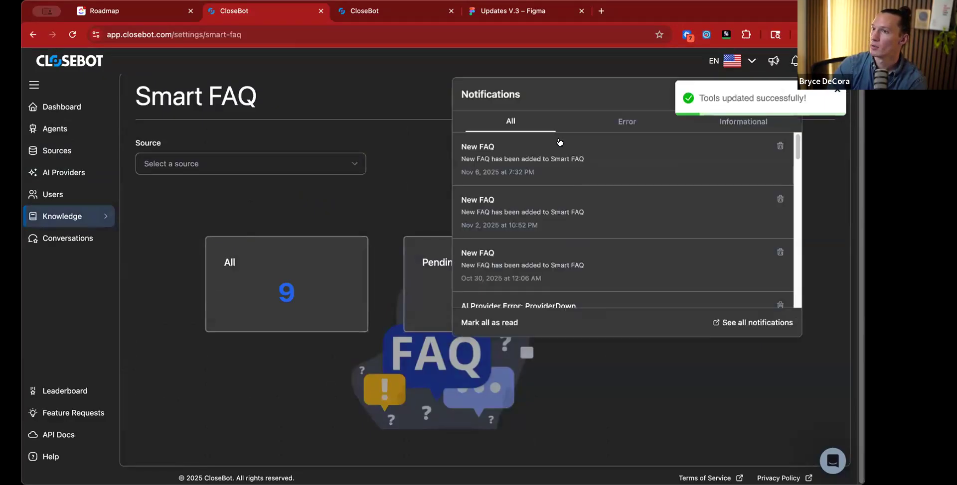
{"action": "left_click", "coordinate": [522, 164]}
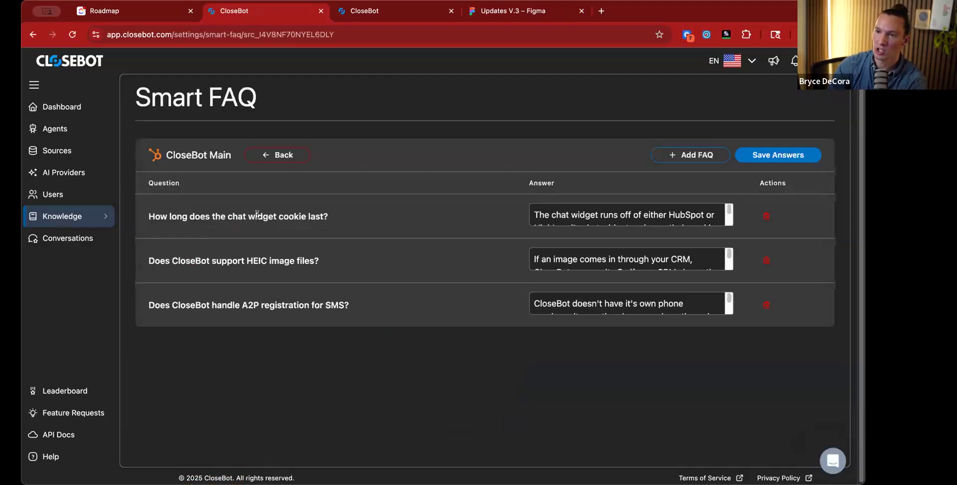
Highlight the CloseBot Main FAQ questions on the chat widget cookie, HEIC image files and A2P registration
{"action": "triple_click", "coordinate": [256, 215]}
{"action": "triple_click", "coordinate": [281, 261]}
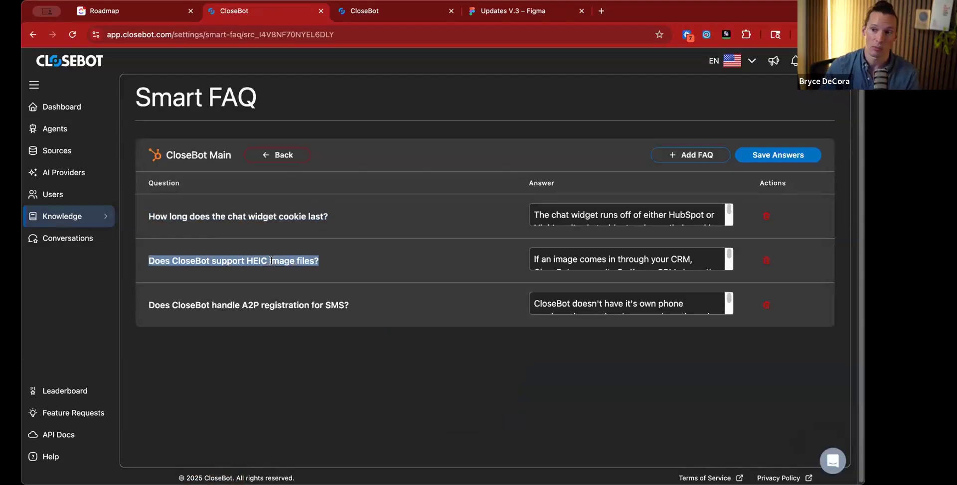
{"action": "triple_click", "coordinate": [288, 304]}
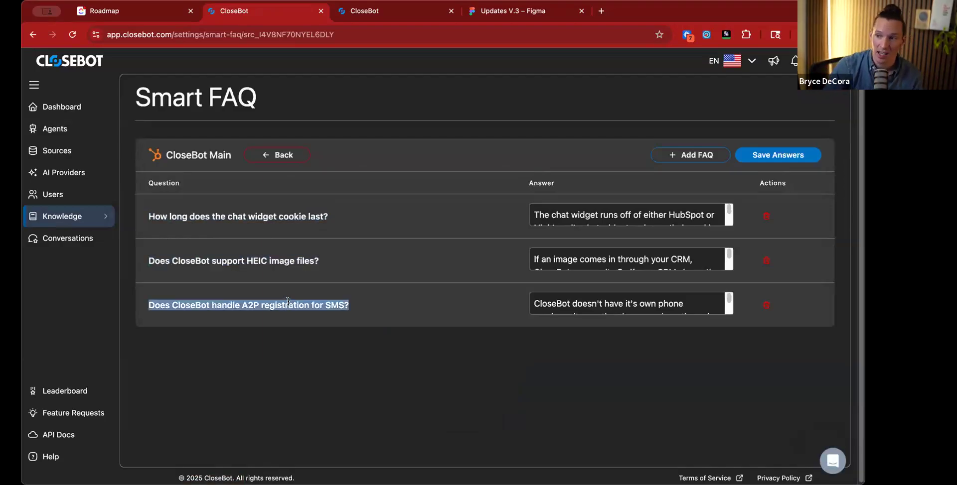
Read through the saved answers to the HEIC image, chat widget cookie and A2P registration questions
{"action": "triple_click", "coordinate": [597, 256]}
{"action": "scroll", "coordinate": [597, 255], "scroll_direction": "down", "scroll_amount": 1}
{"action": "scroll", "coordinate": [598, 255], "scroll_direction": "up", "scroll_amount": 1}
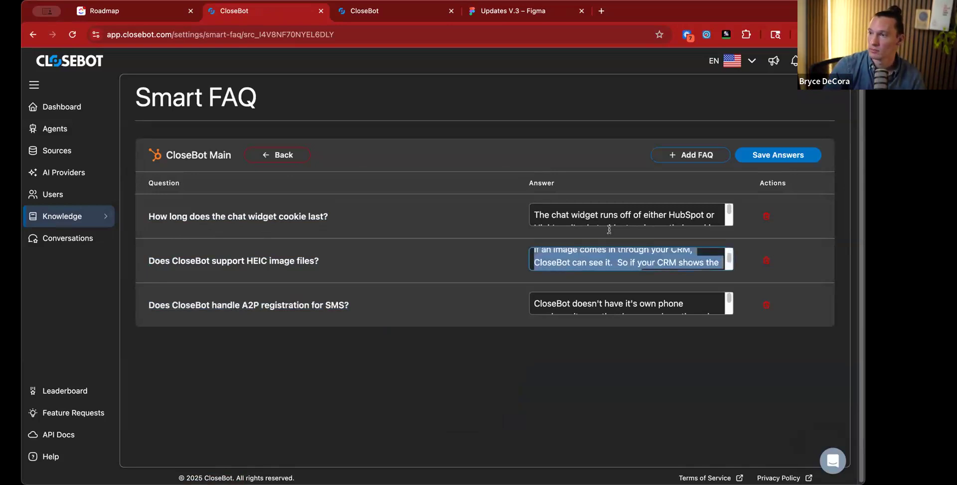
{"action": "left_click", "coordinate": [613, 214]}
{"action": "scroll", "coordinate": [613, 215], "scroll_direction": "down", "scroll_amount": 1}
{"action": "scroll", "coordinate": [613, 214], "scroll_direction": "up", "scroll_amount": 1}
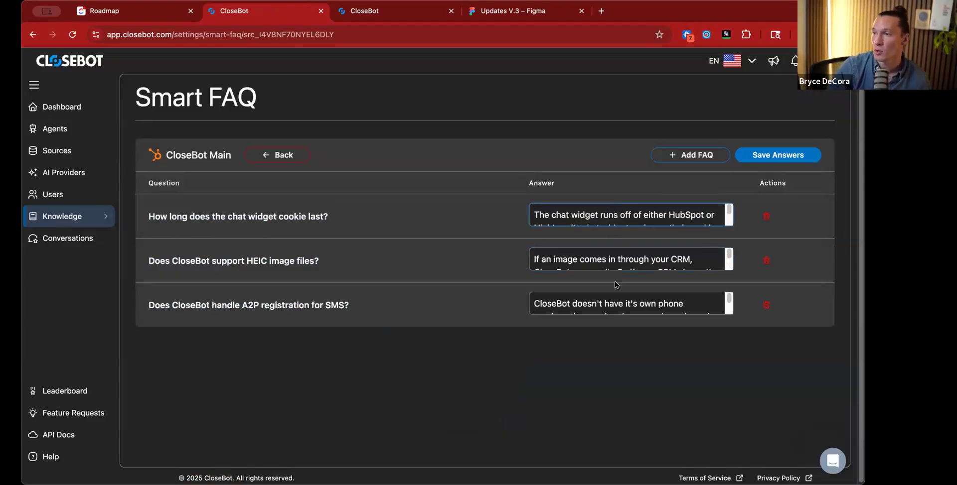
{"action": "left_click", "coordinate": [621, 302]}
{"action": "scroll", "coordinate": [621, 299], "scroll_direction": "down", "scroll_amount": 1}
{"action": "scroll", "coordinate": [621, 299], "scroll_direction": "down", "scroll_amount": 1}
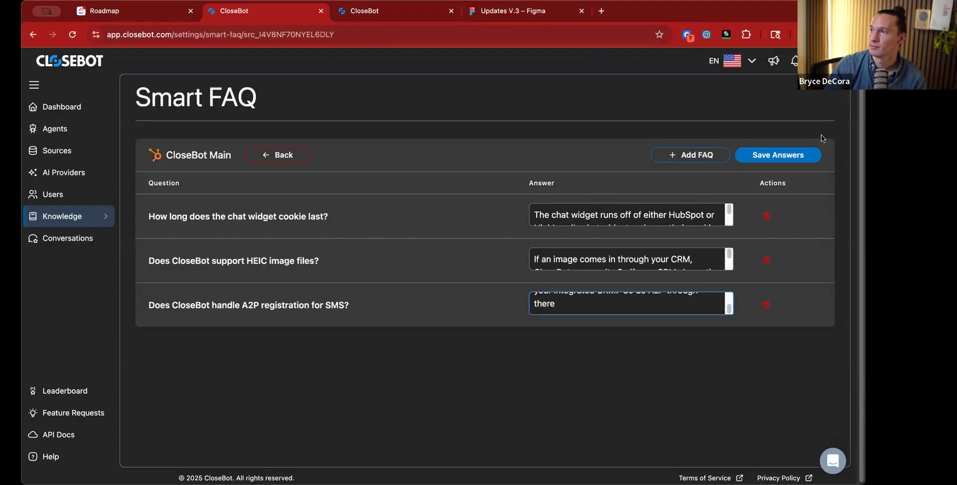
Switch back to the ClickUp Roadmap and view the 12/14 to 12/19 Compliance + Catchup phase
{"action": "left_click", "coordinate": [353, 7]}
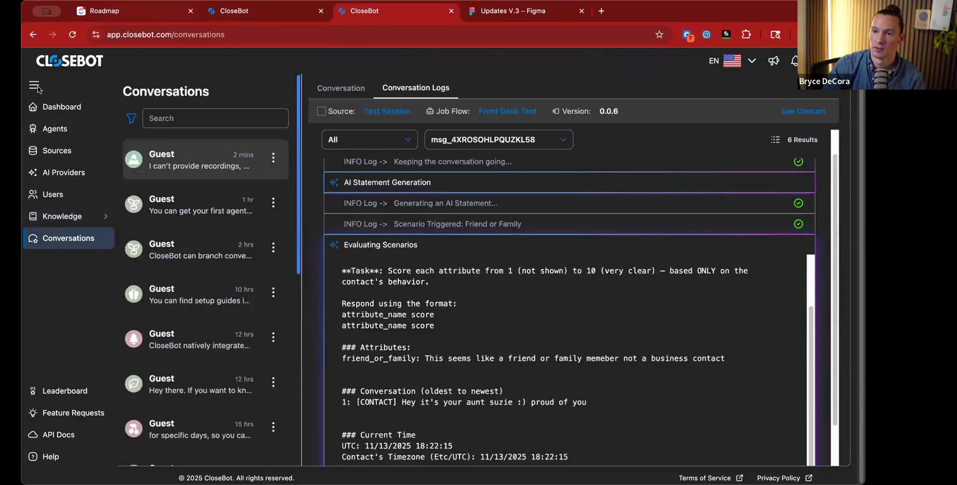
{"action": "key", "text": "super+1"}
{"action": "scroll", "coordinate": [520, 301], "scroll_direction": "right", "scroll_amount": 5}
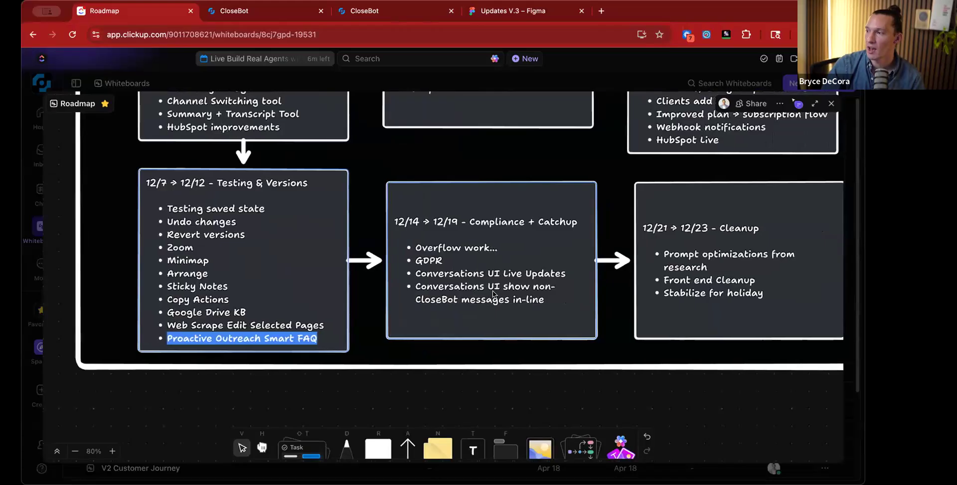
Highlight the GDPR, Conversations UI Live Updates and non-CloseBot messages in-line items in the 12/14 to 12/19 phase
{"action": "double_click", "coordinate": [430, 261]}
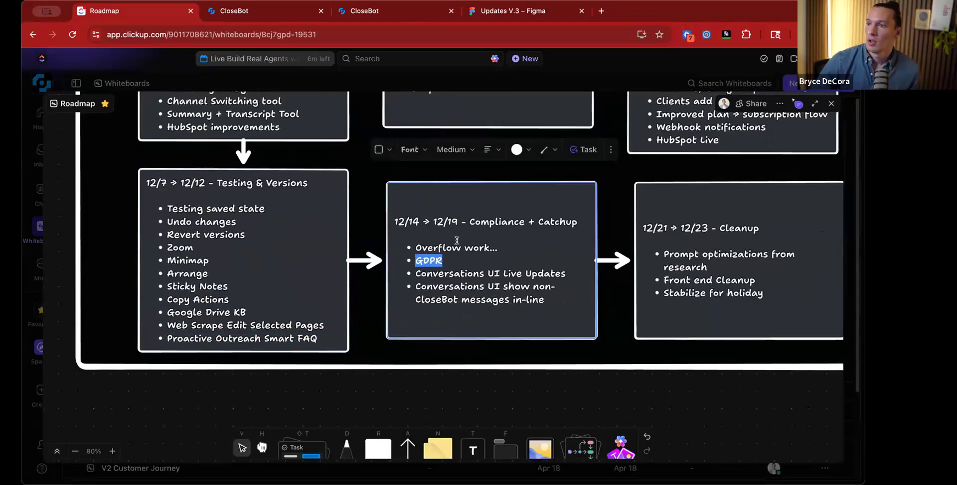
{"action": "triple_click", "coordinate": [475, 297]}
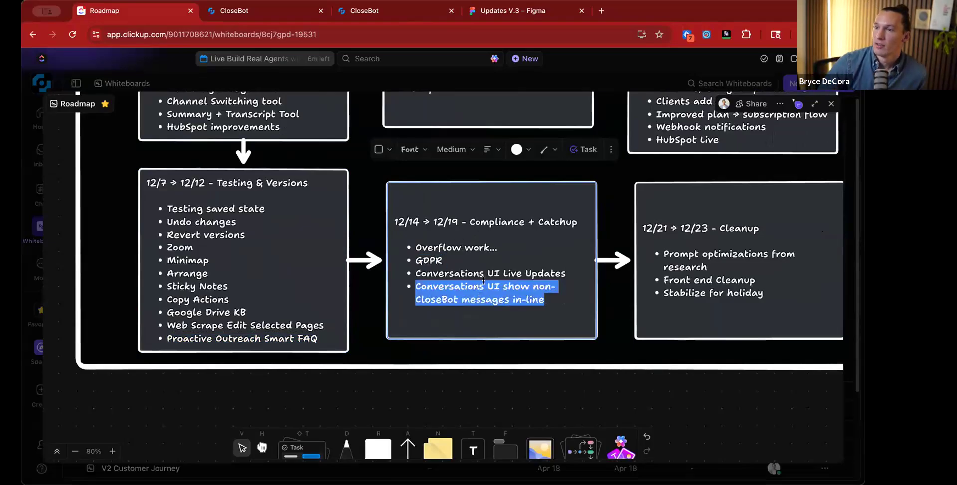
{"action": "triple_click", "coordinate": [467, 280]}
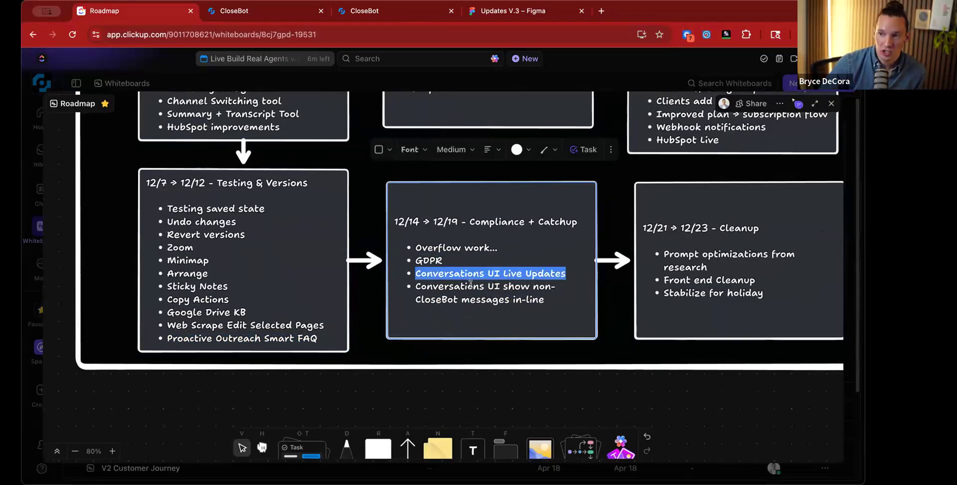
{"action": "triple_click", "coordinate": [468, 287]}
Show the Conversations page in CloseBot and return to the ClickUp Roadmap
{"action": "left_click", "coordinate": [273, 11]}
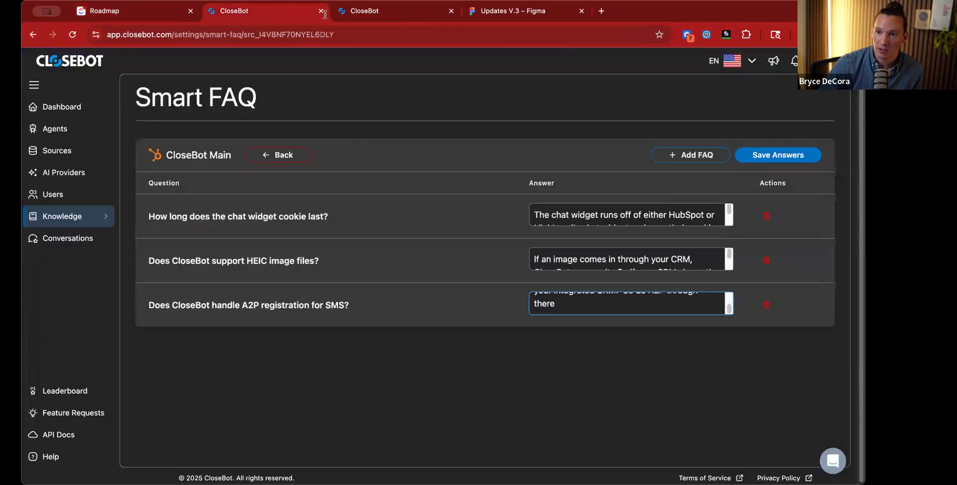
{"action": "left_click", "coordinate": [69, 238]}
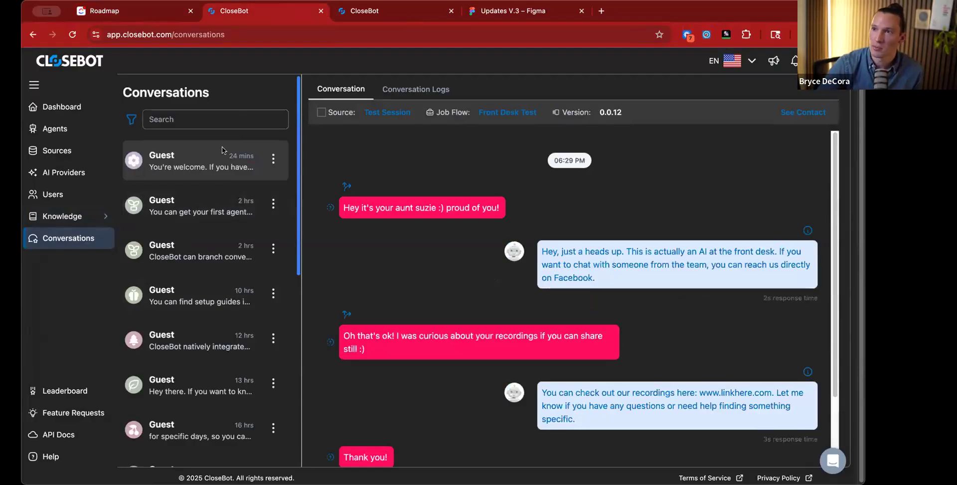
{"action": "left_click", "coordinate": [148, 15]}
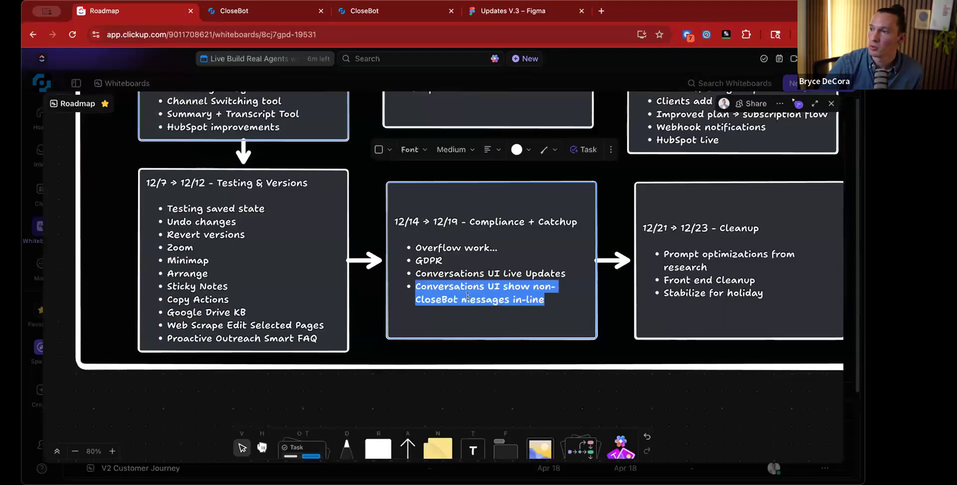
Deselect the highlighted roadmap text and look over the November and December phases through the 12/21 to 12/23 Cleanup
{"action": "scroll", "coordinate": [461, 299], "scroll_direction": "right", "scroll_amount": 2}
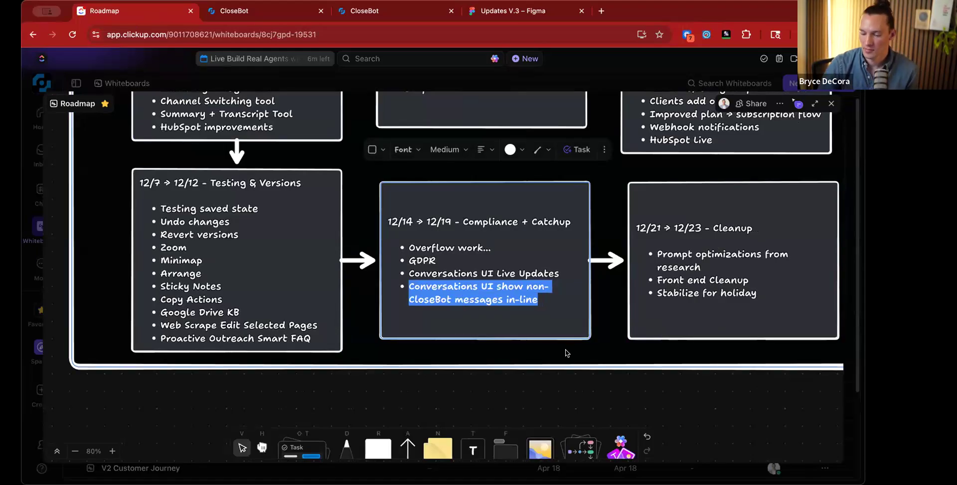
{"action": "left_click", "coordinate": [535, 391]}
{"action": "scroll", "coordinate": [535, 392], "scroll_direction": "up", "scroll_amount": 3}
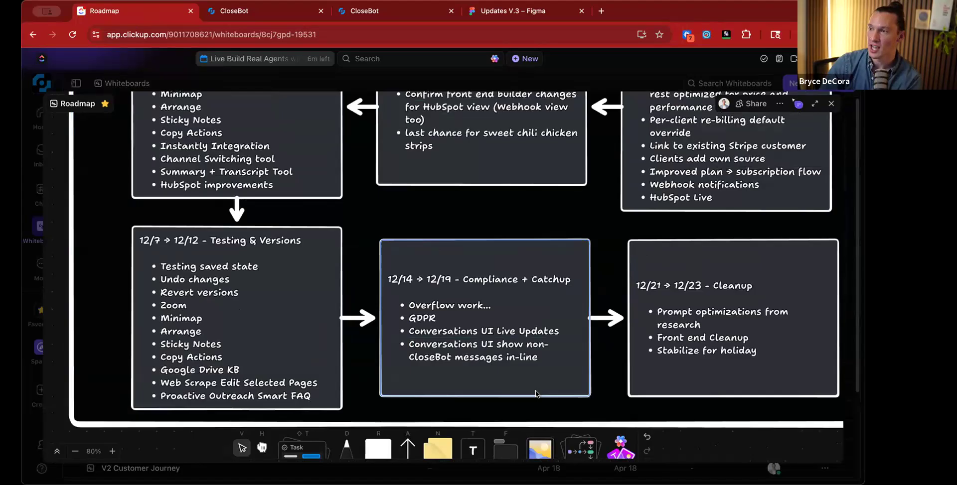
{"action": "scroll", "coordinate": [535, 393], "scroll_direction": "down", "scroll_amount": 3}
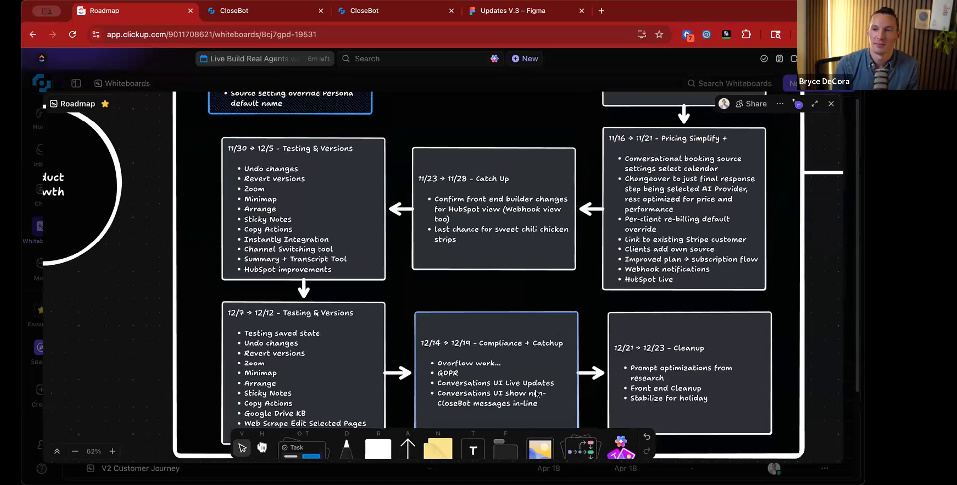
Switch to the CloseBot dashboard and filter its metrics to the CloseBot Main source
{"action": "left_click", "coordinate": [236, 14]}
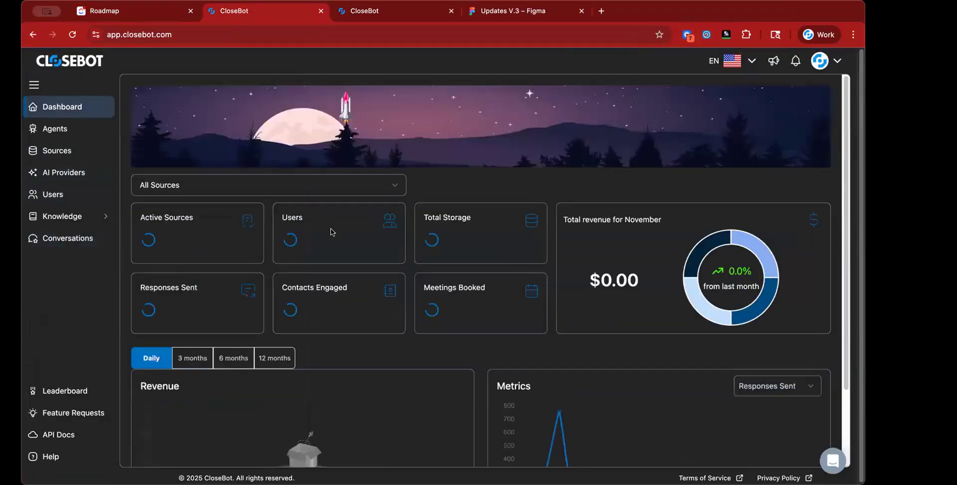
{"action": "left_click", "coordinate": [390, 187]}
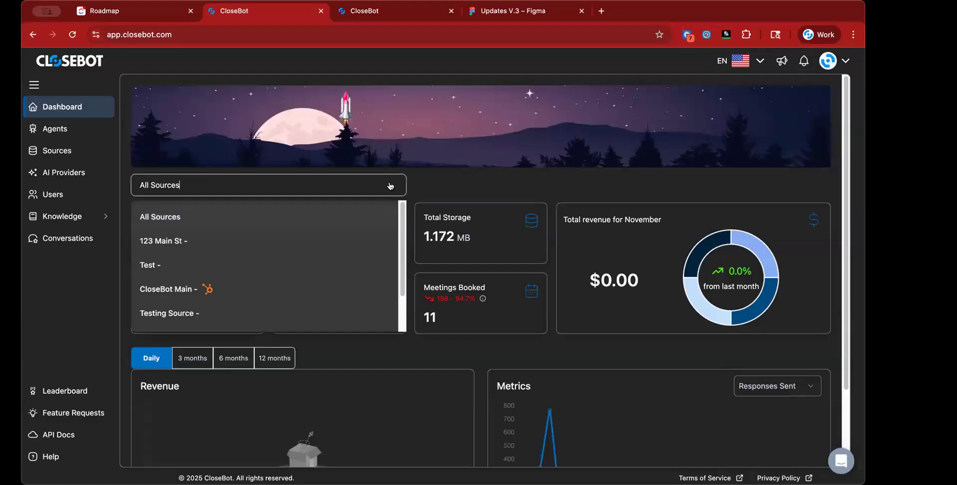
{"action": "left_click", "coordinate": [219, 283]}
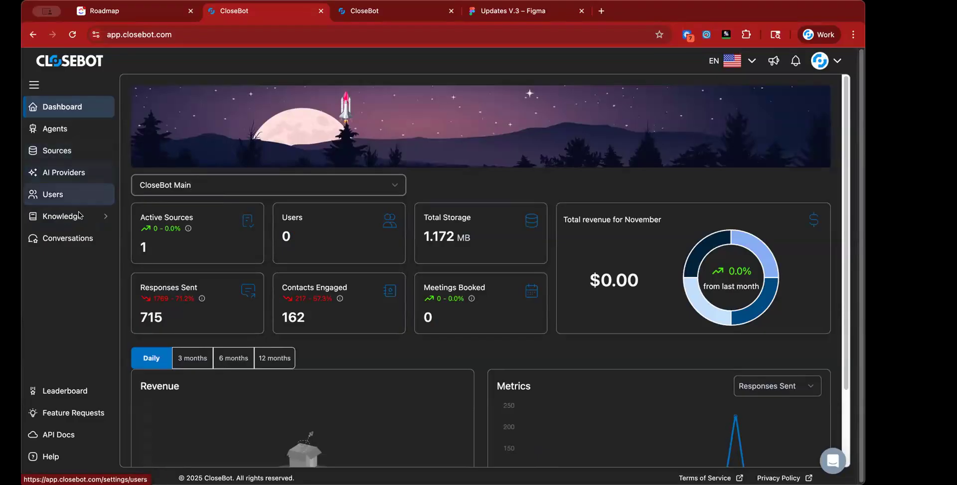
Search the agents' job flows for "test" and open the Front Desk Test flow
{"action": "left_click", "coordinate": [75, 128]}
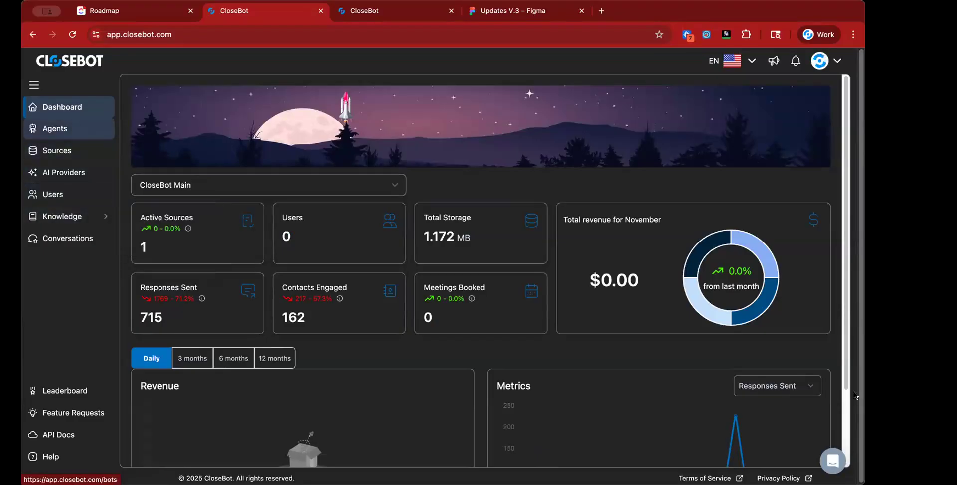
{"action": "left_click", "coordinate": [746, 309]}
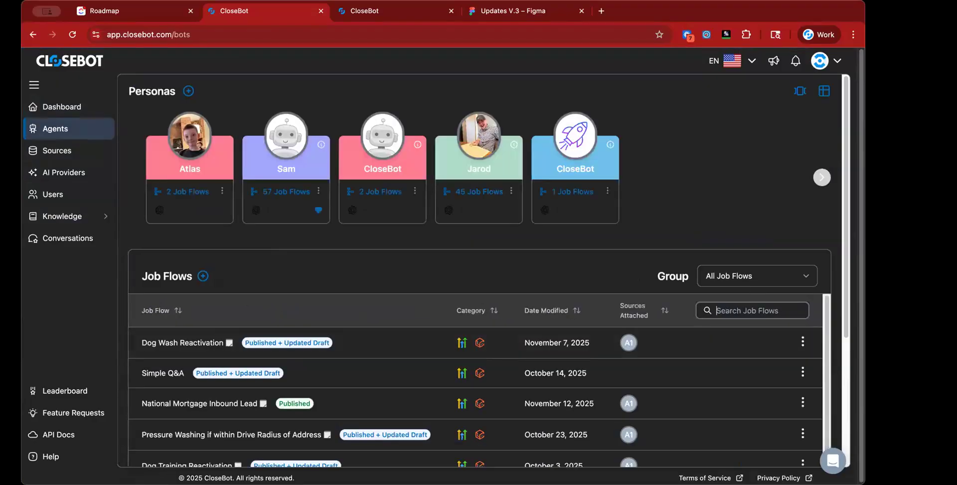
{"action": "type", "text": "test"}
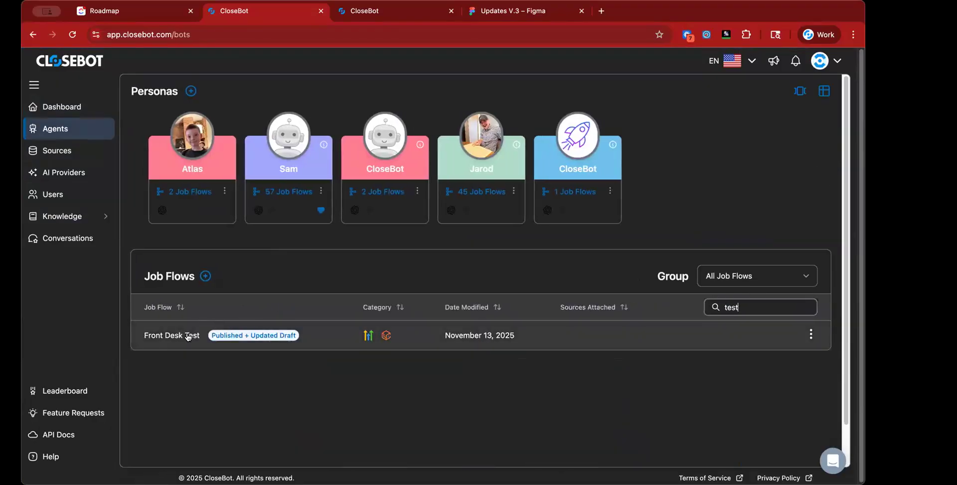
{"action": "left_click", "coordinate": [188, 335]}
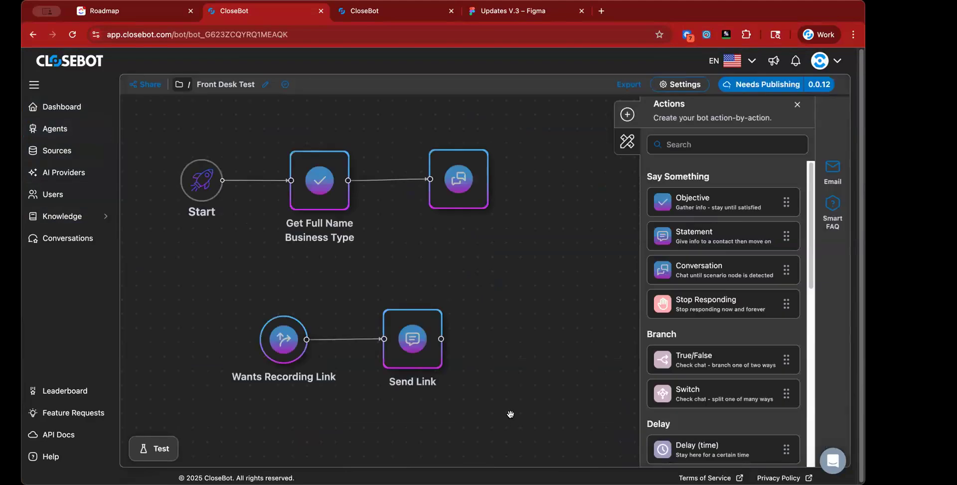
Close the Actions list and look over all three branches of the Front Desk Test flow
{"action": "scroll", "coordinate": [555, 386], "scroll_direction": "up", "scroll_amount": 3}
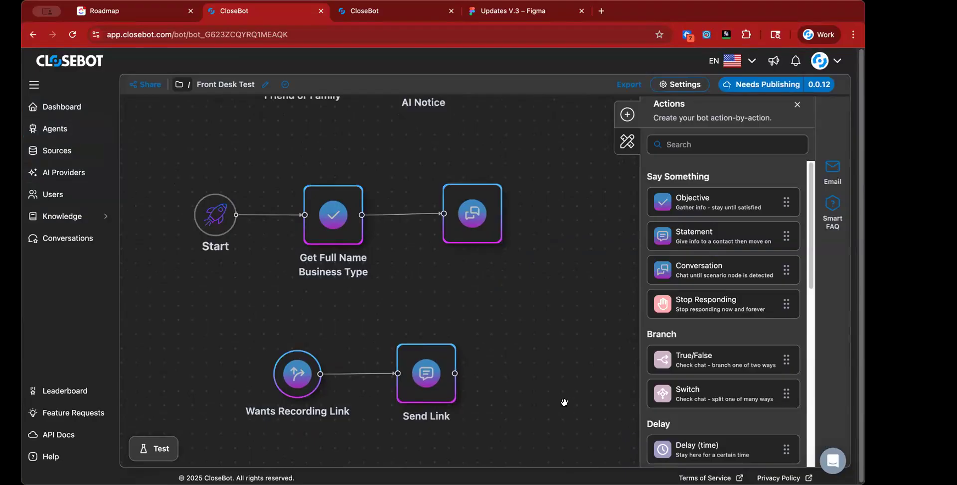
{"action": "scroll", "coordinate": [536, 384], "scroll_direction": "down", "scroll_amount": 3}
{"action": "scroll", "coordinate": [516, 370], "scroll_direction": "right", "scroll_amount": 3}
{"action": "scroll", "coordinate": [559, 380], "scroll_direction": "left", "scroll_amount": 3}
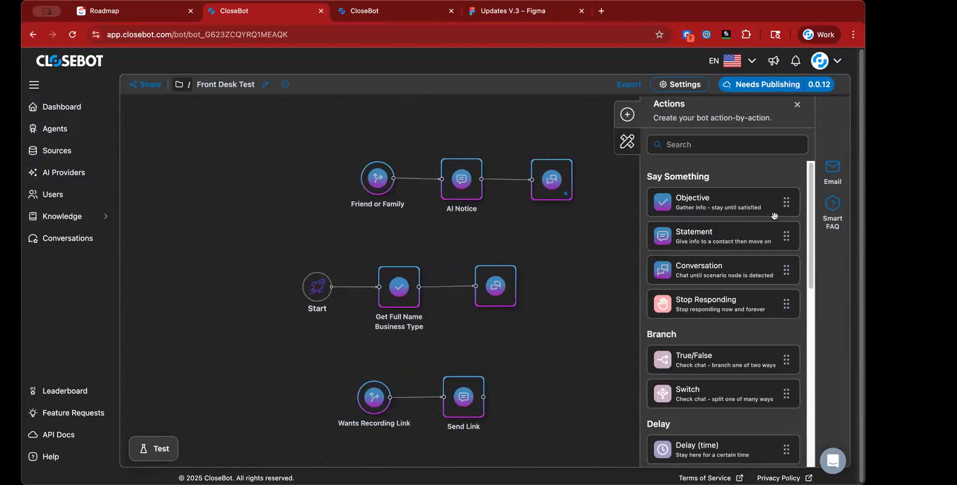
{"action": "left_click", "coordinate": [795, 105]}
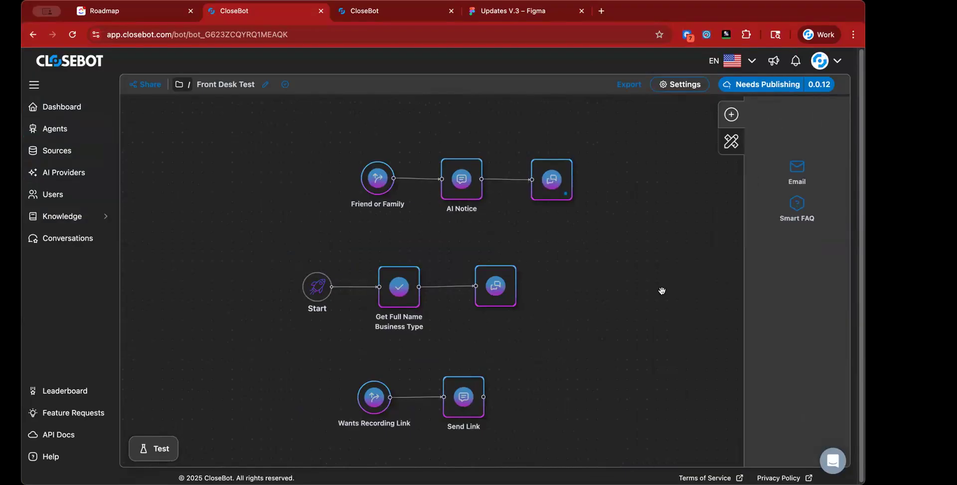
{"action": "left_click_drag", "start_coordinate": [630, 321], "coordinate": [689, 313]}
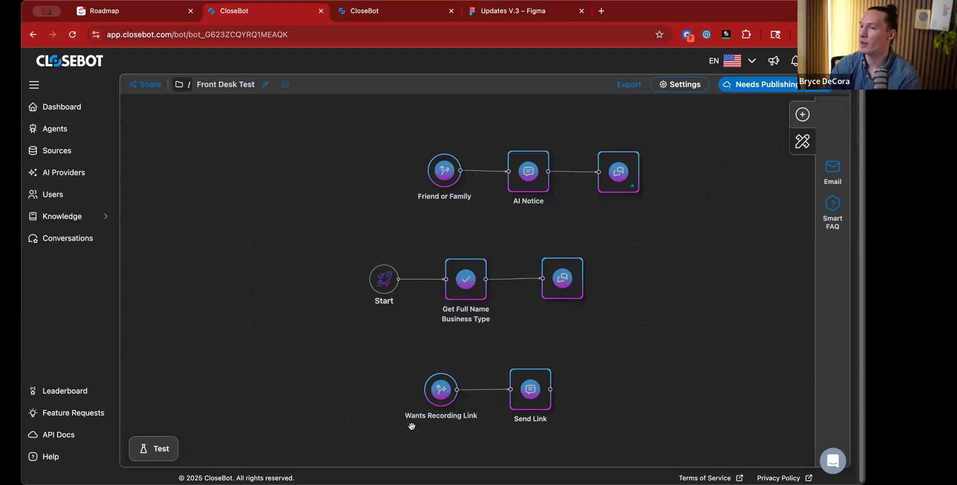
Open the Wants Recording Link custom scenario and select its title for editing
{"action": "left_click", "coordinate": [434, 394]}
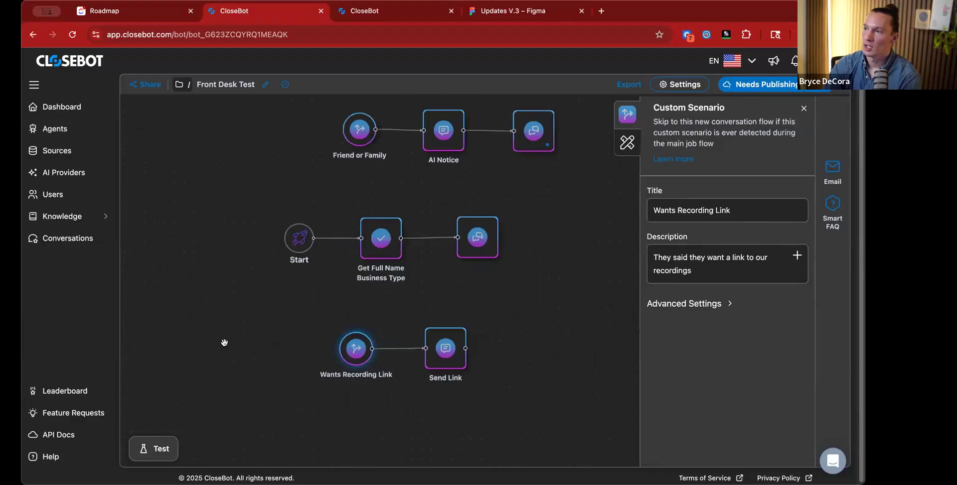
{"action": "triple_click", "coordinate": [708, 210]}
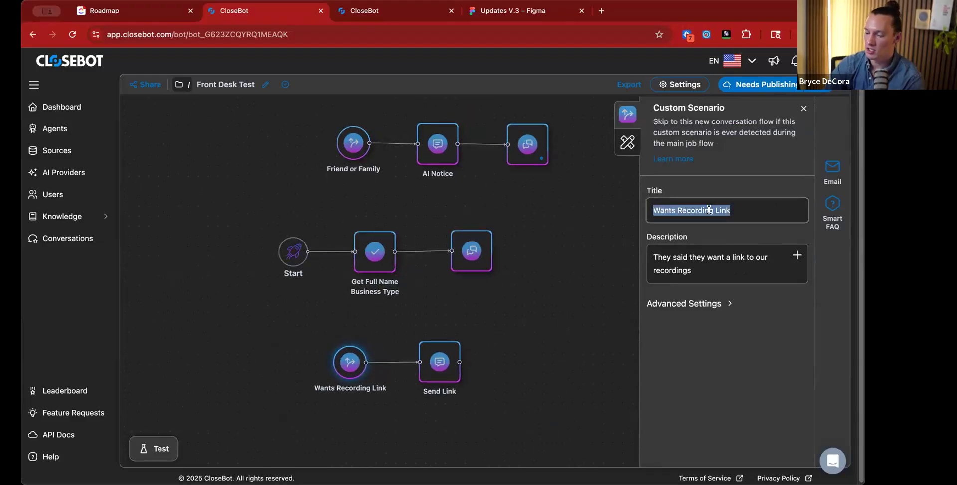
{"action": "type", "text": "They"}
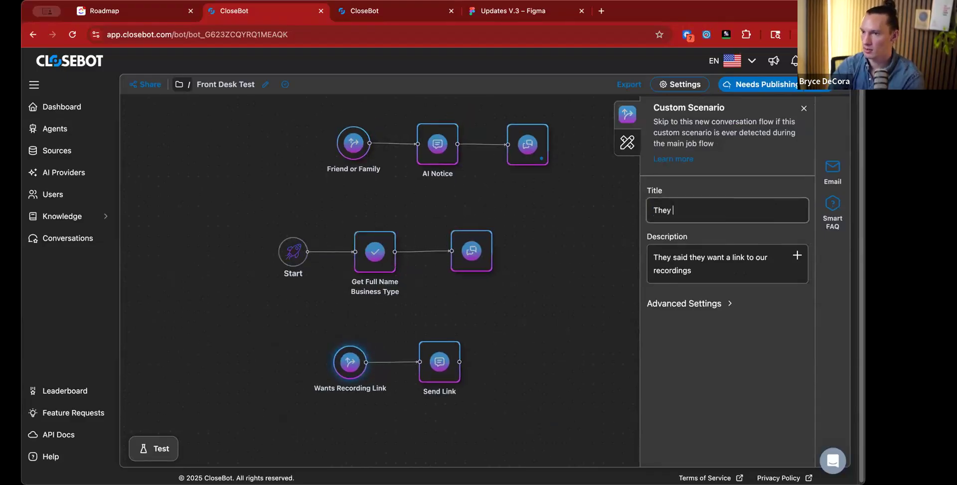
{"action": "key", "text": "BackSpace"}
{"action": "key", "text": "BackSpace"}
{"action": "key", "text": "BackSpace"}
{"action": "key", "text": "BackSpace"}
{"action": "type", "text": "T"}
{"action": "key", "text": "BackSpace"}
{"action": "type", "text": "They want to send"}
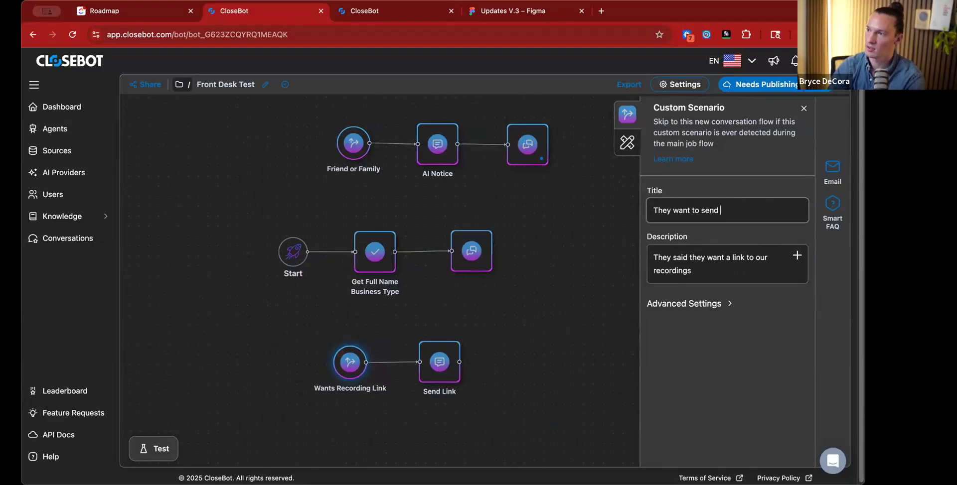
{"action": "key", "text": "super+a"}
{"action": "key", "text": "BackSpace"}
{"action": "type", "text": "D"}
{"action": "key", "text": "BackSpace"}
Rename the custom scenario to "Sending Address"
{"action": "type", "text": "Sendi"}
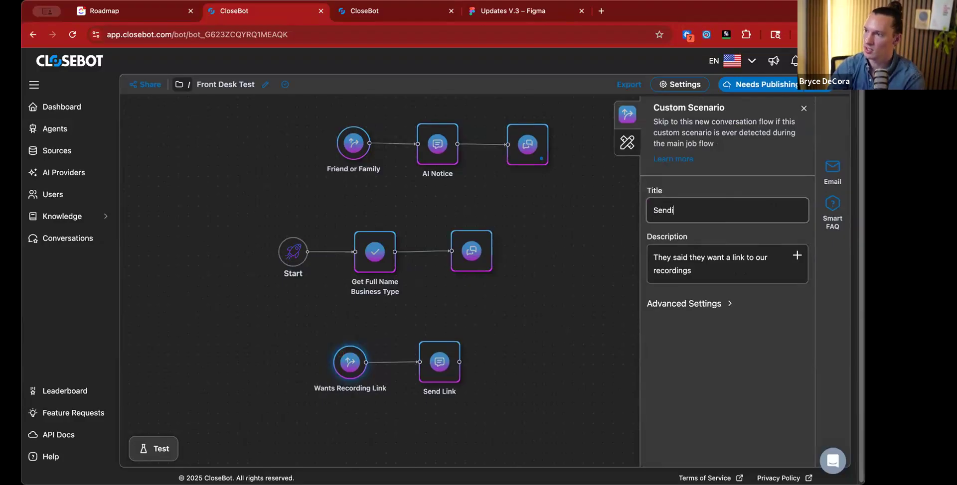
{"action": "type", "text": "ng Address"}
{"action": "key", "text": "Tab"}
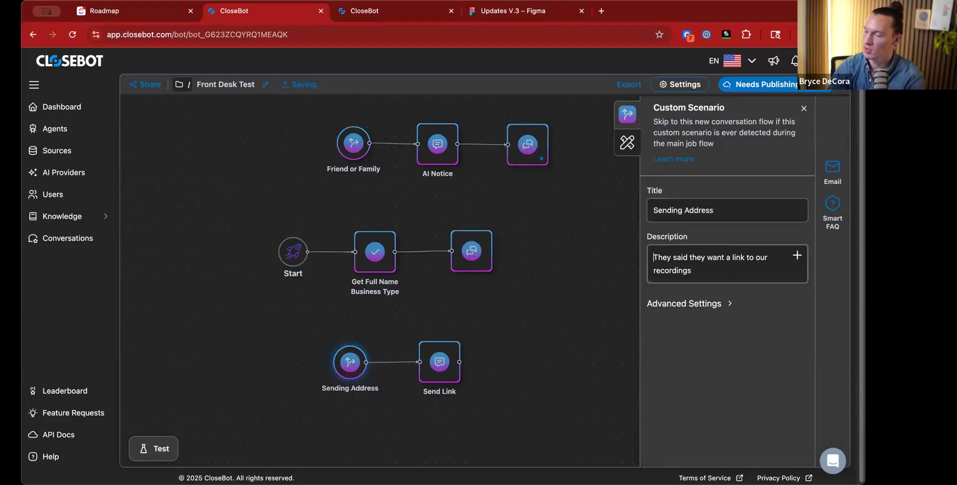
Replace the scenario's description with "They want to send us an address that is not"
{"action": "key", "text": "super+a"}
{"action": "key", "text": "BackSpace"}
{"action": "type", "text": "They "}
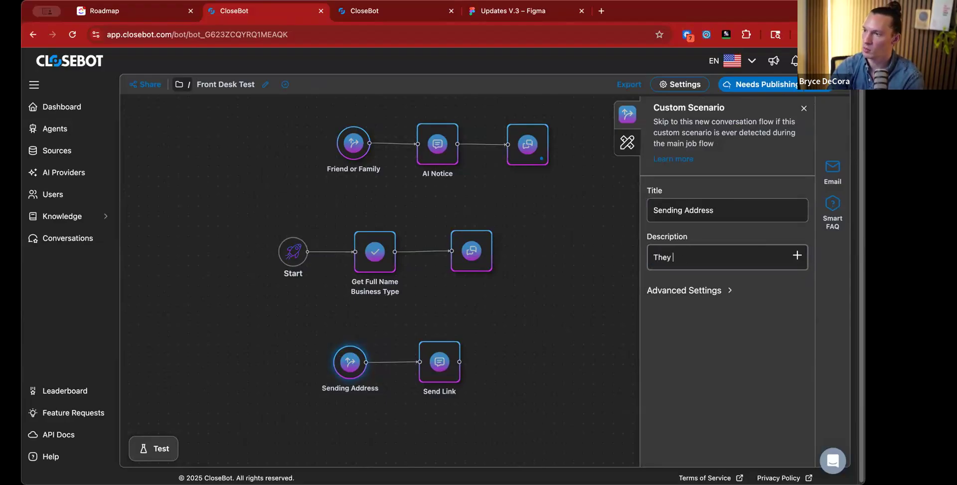
{"action": "type", "text": "want to send us an"}
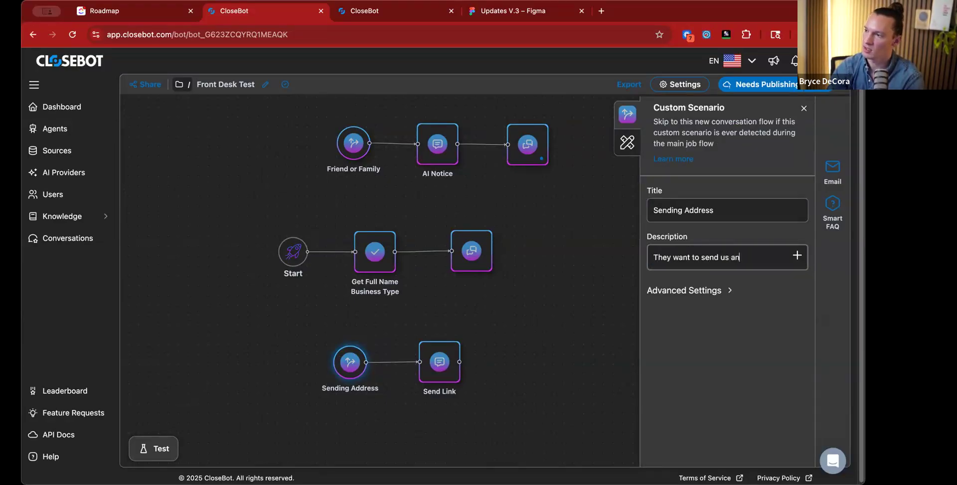
{"action": "type", "text": " address"}
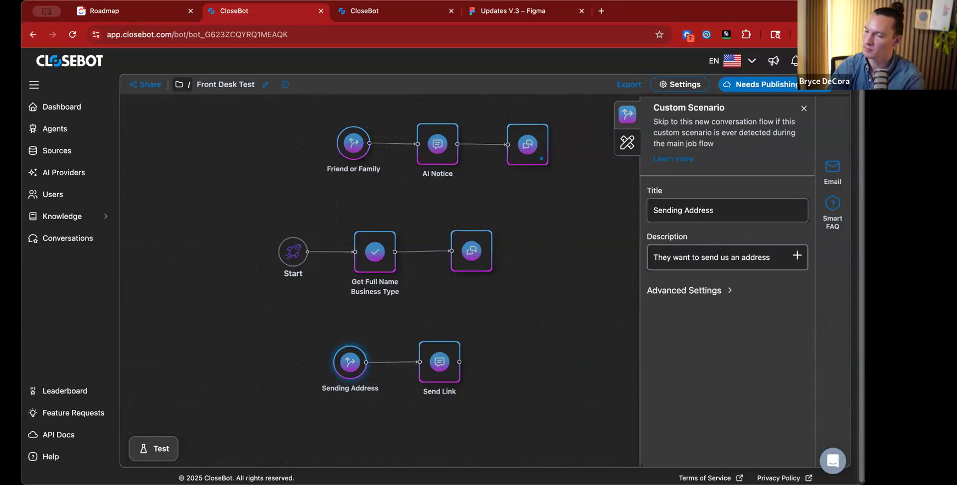
{"action": "type", "text": " that is not"}
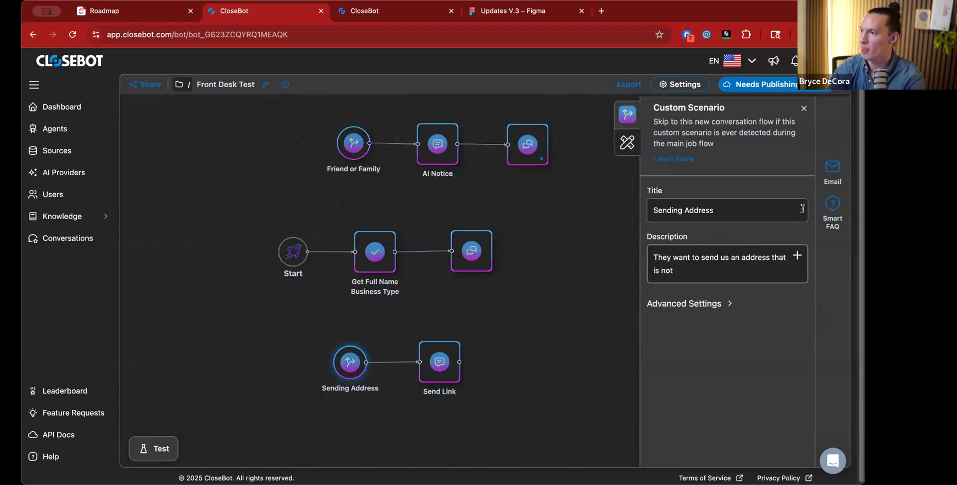
Insert the Contact.Street Address variable at the end of the Sending Address scenario's description and close the scenario's settings
{"action": "left_click", "coordinate": [797, 255]}
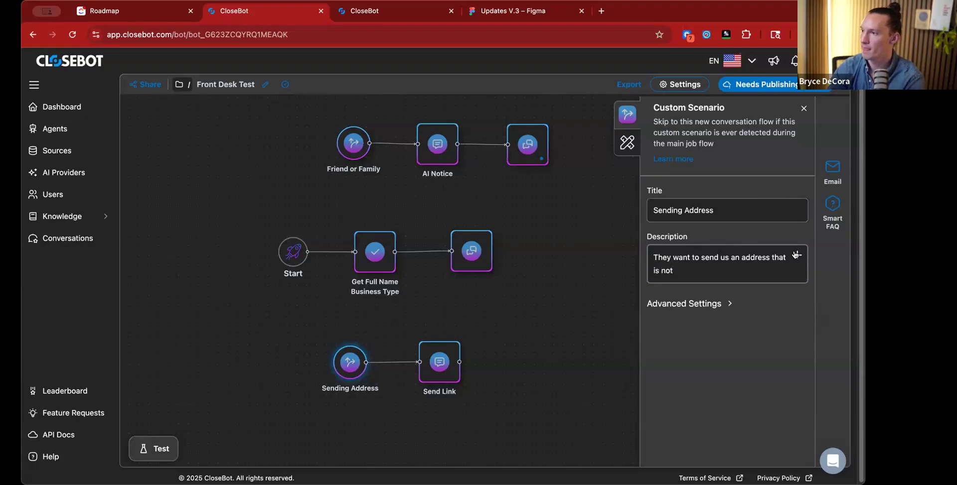
{"action": "left_click", "coordinate": [453, 304]}
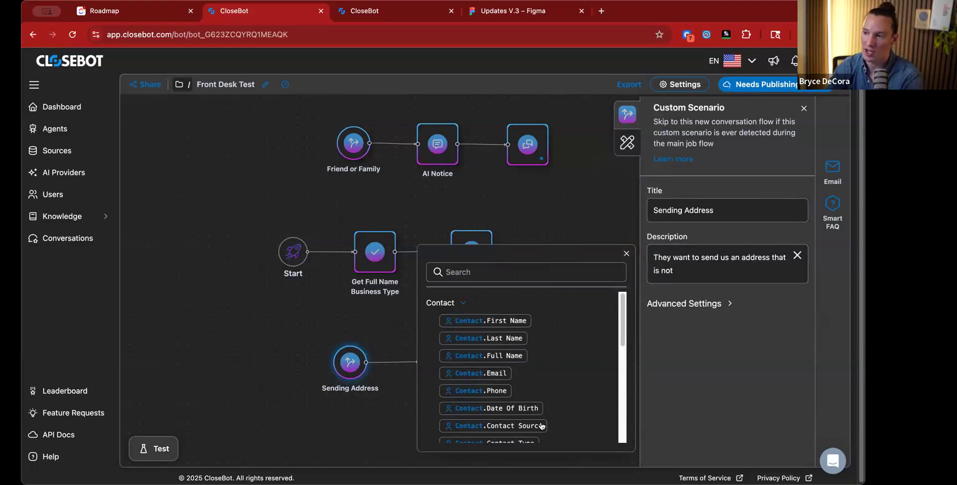
{"action": "scroll", "coordinate": [523, 375], "scroll_direction": "down", "scroll_amount": 5}
{"action": "scroll", "coordinate": [529, 368], "scroll_direction": "up", "scroll_amount": 3}
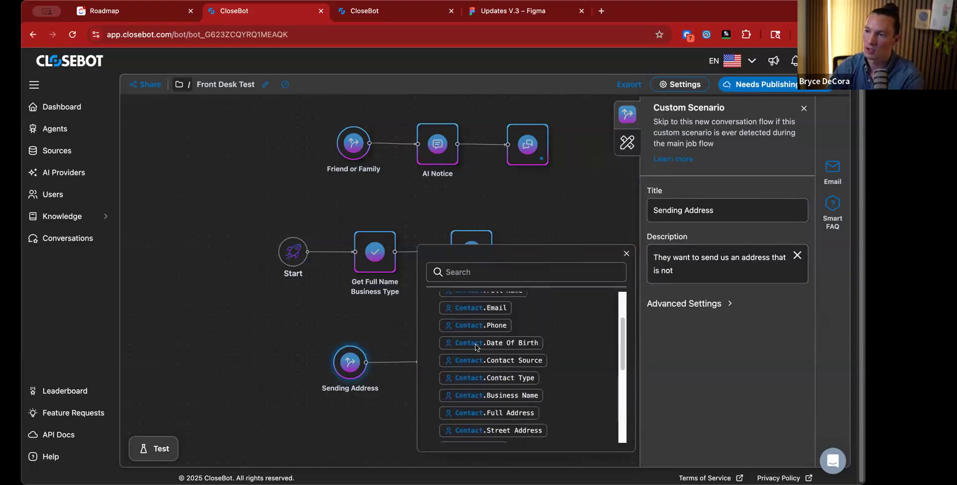
{"action": "scroll", "coordinate": [474, 344], "scroll_direction": "up", "scroll_amount": 3}
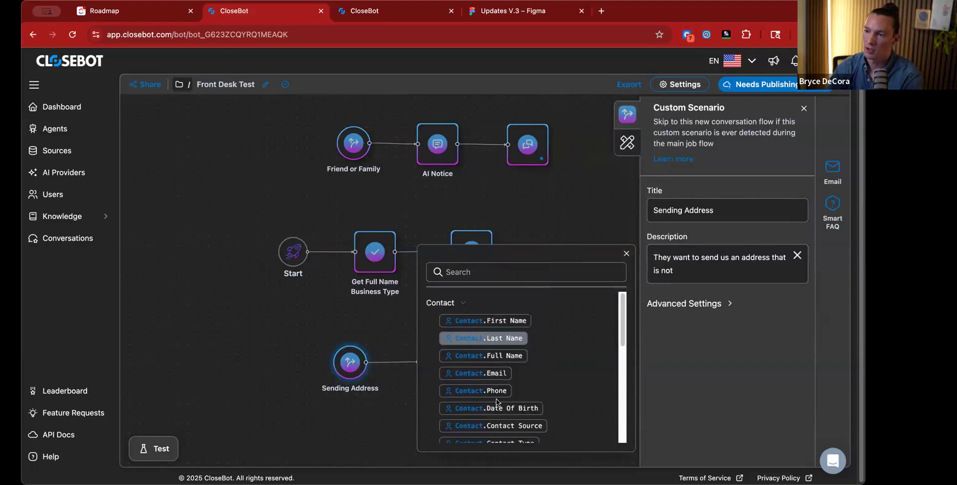
{"action": "left_click", "coordinate": [505, 273]}
{"action": "type", "text": "addre"}
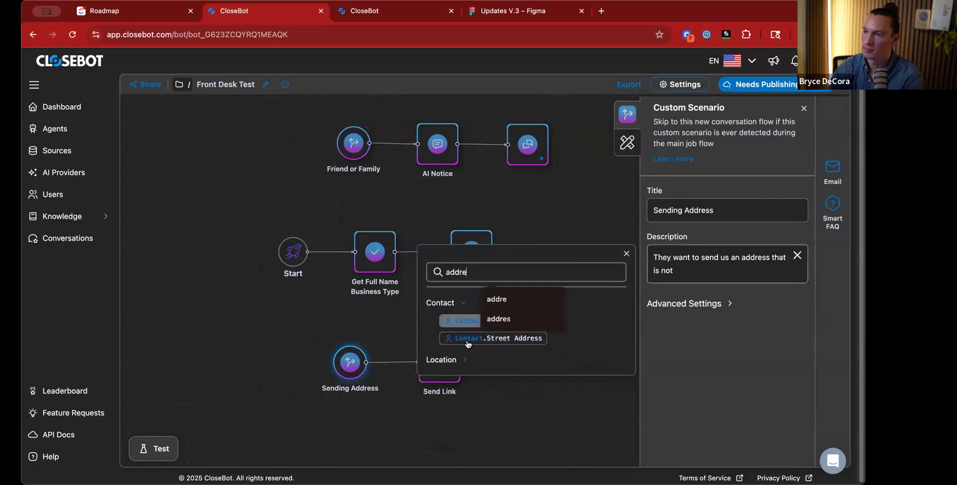
{"action": "left_click", "coordinate": [468, 343]}
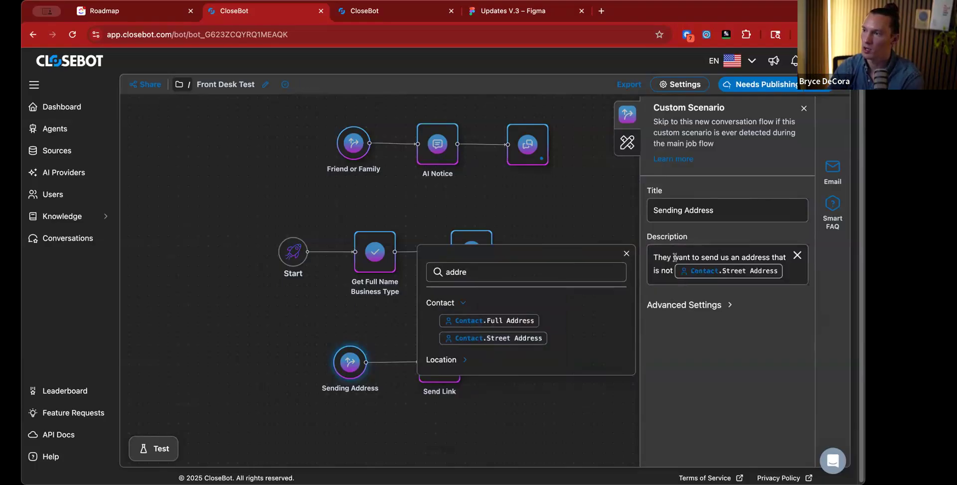
{"action": "left_click", "coordinate": [751, 273]}
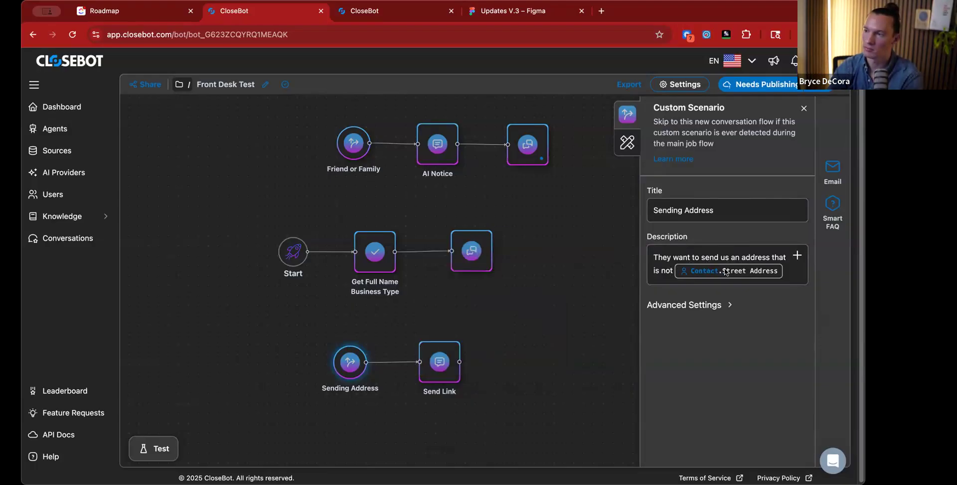
{"action": "left_click", "coordinate": [566, 312]}
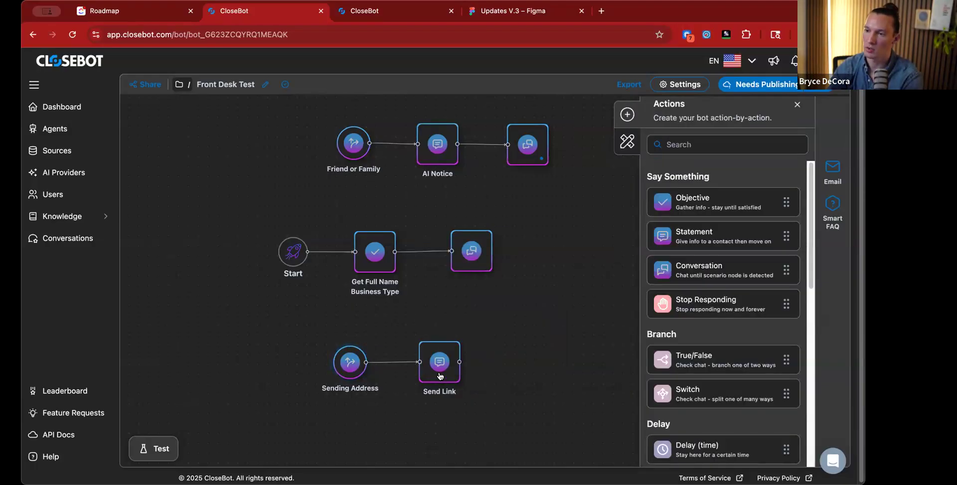
Replace the Send Link statement with a new Objective node connected to the Sending Address scenario
{"action": "left_click", "coordinate": [440, 376]}
{"action": "key", "text": "Delete"}
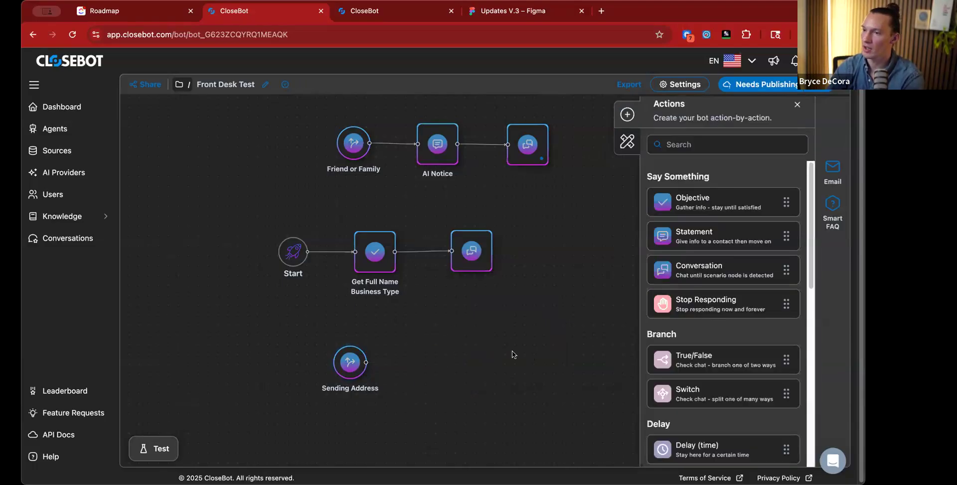
{"action": "key", "text": "ctrl+v"}
{"action": "left_click_drag", "start_coordinate": [383, 364], "coordinate": [452, 363]}
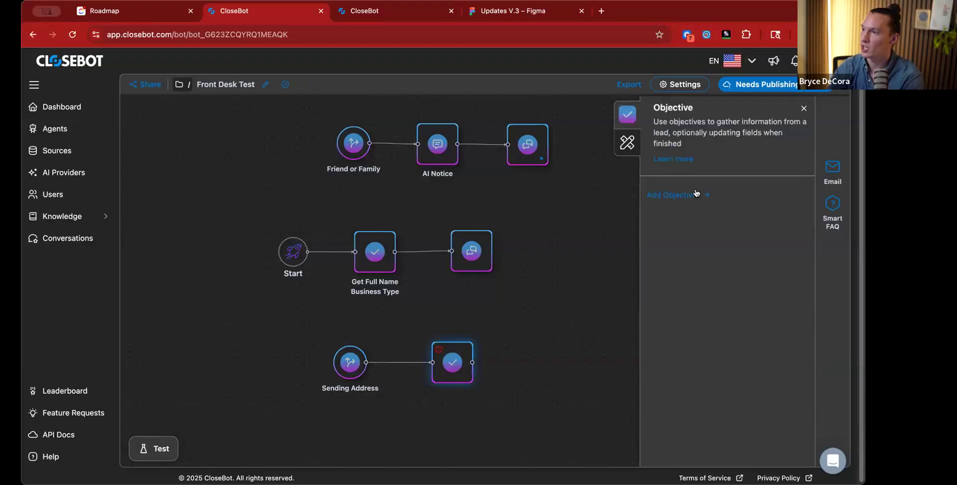
Add an objective to the new node with Full Address (contact.address) as its output variable
{"action": "left_click", "coordinate": [672, 195]}
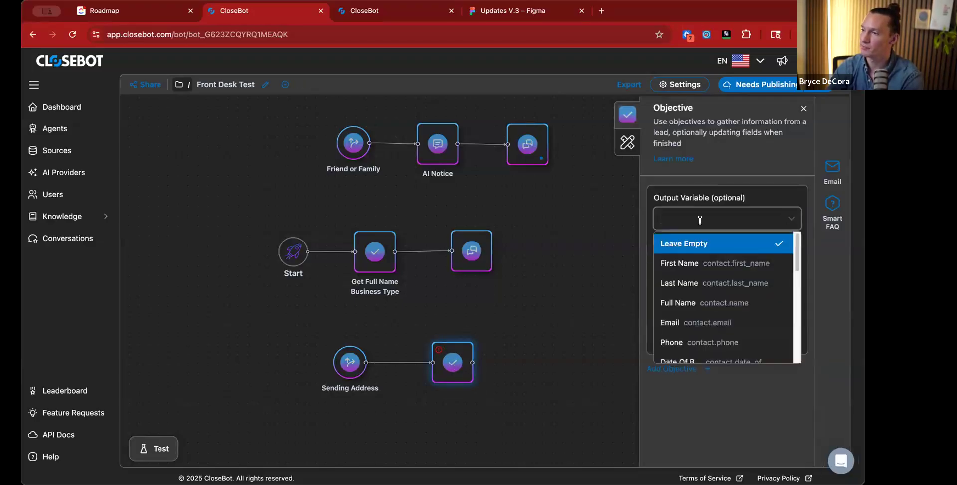
{"action": "type", "text": "addre"}
{"action": "left_click", "coordinate": [716, 266]}
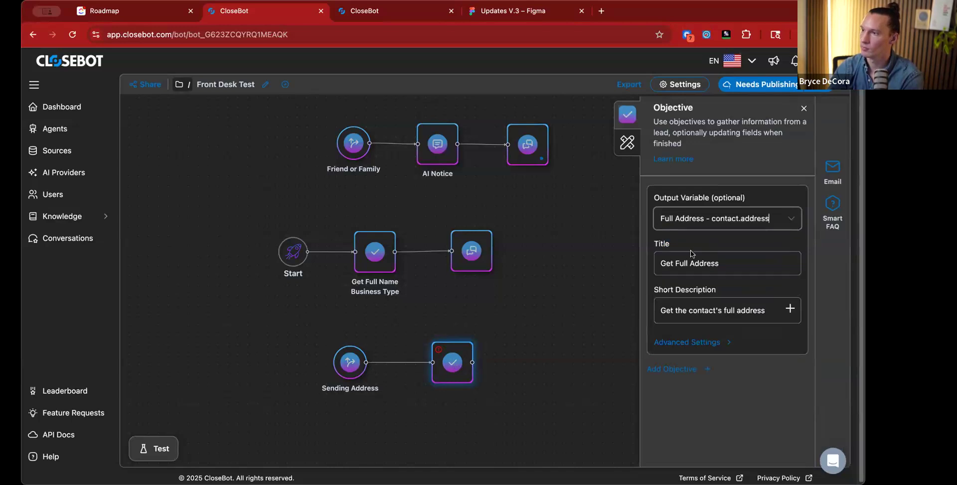
{"action": "left_click", "coordinate": [729, 262]}
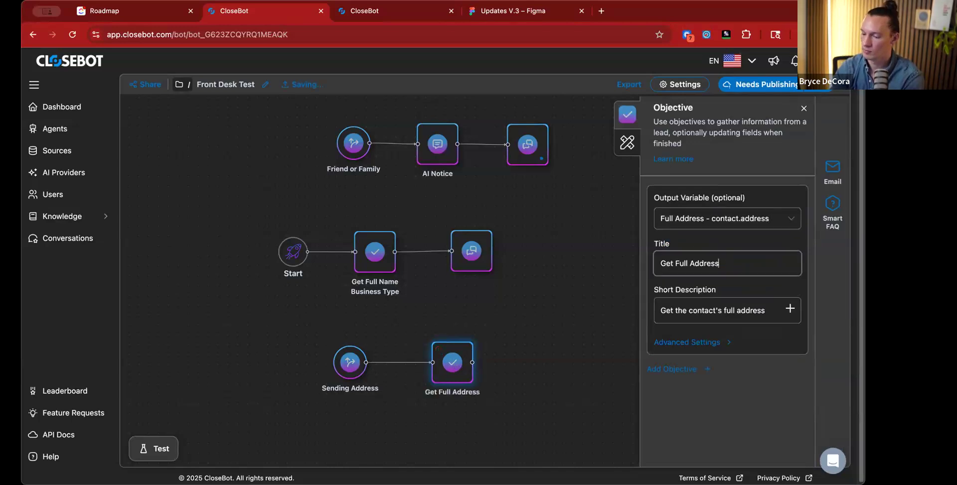
{"action": "type", "text": "(Not"}
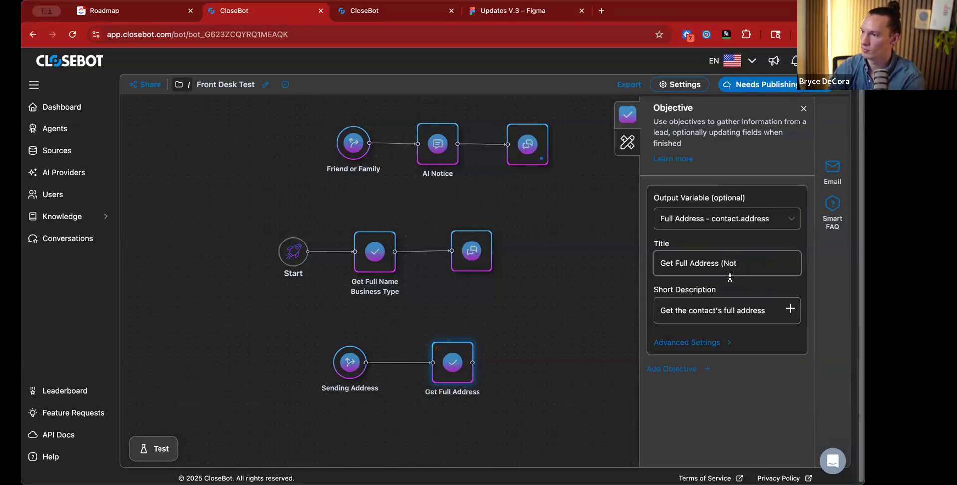
{"action": "left_click_drag", "start_coordinate": [718, 263], "coordinate": [738, 263]}
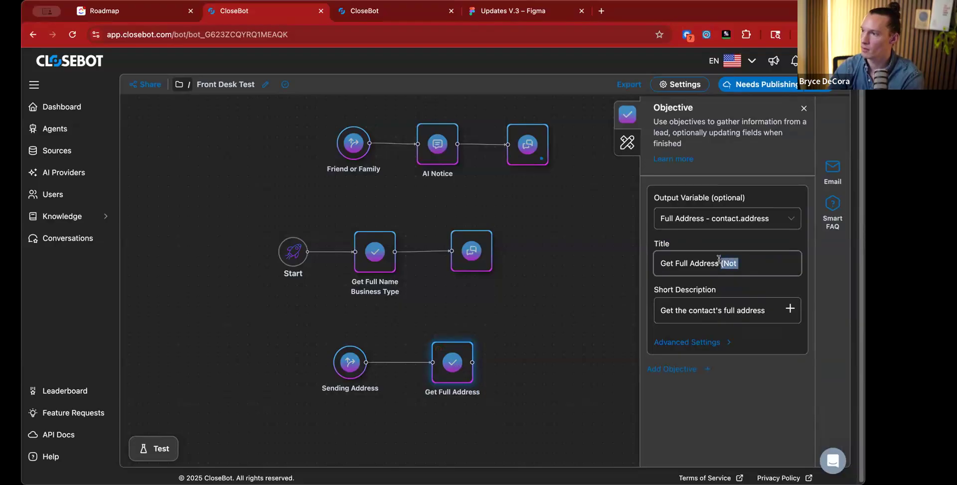
{"action": "key", "text": "BackSpace"}
Change the objective's title to "Get the Full NEW Address"
{"action": "key", "text": "Left"}
{"action": "key", "text": "Left"}
{"action": "key", "text": "Left"}
{"action": "key", "text": "Left"}
{"action": "key", "text": "Left"}
{"action": "key", "text": "Left"}
{"action": "key", "text": "Left"}
{"action": "key", "text": "Left"}
{"action": "key", "text": "Left"}
{"action": "key", "text": "Left"}
{"action": "key", "text": "Left"}
{"action": "key", "text": "Left"}
{"action": "key", "text": "Left"}
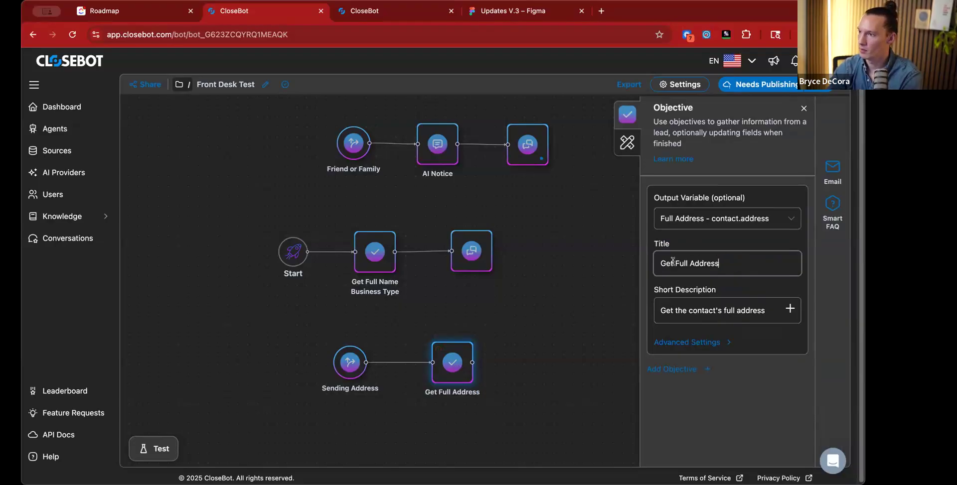
{"action": "type", "text": "the"}
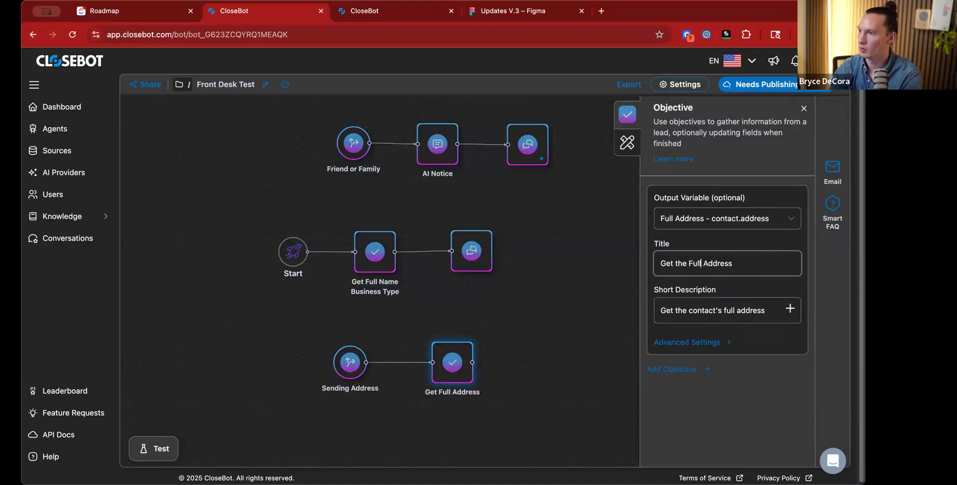
{"action": "type", "text": "NEW"}
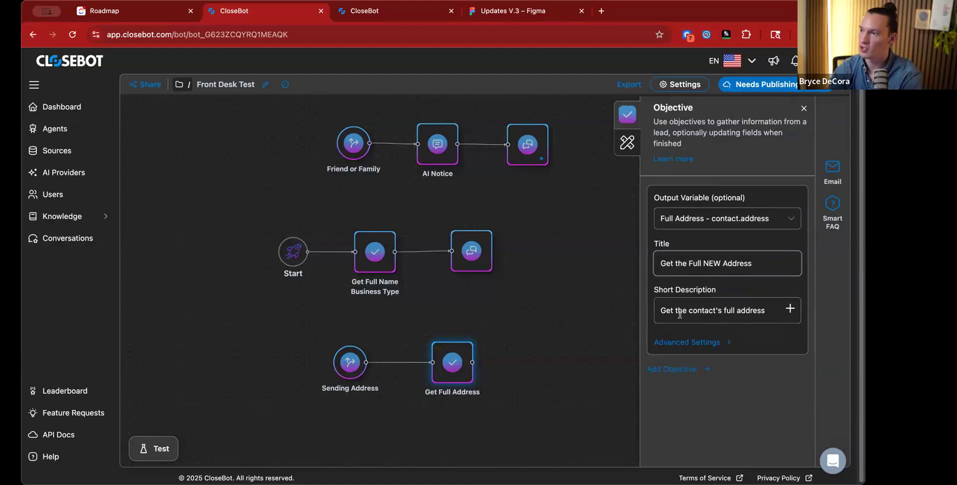
Extend the objective's short description with "that's not (", the Contact.Street Address variable and a closing parenthesis, and close the objective's settings
{"action": "left_click", "coordinate": [767, 310]}
{"action": "type", "text": "that's not ("}
{"action": "left_click", "coordinate": [790, 308]}
{"action": "type", "text": "addre"}
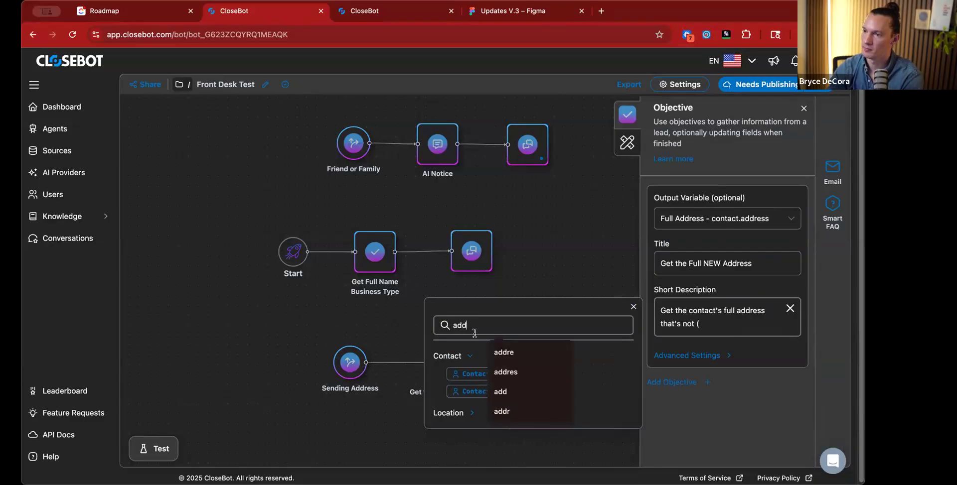
{"action": "left_click", "coordinate": [477, 392]}
{"action": "left_click", "coordinate": [769, 335]}
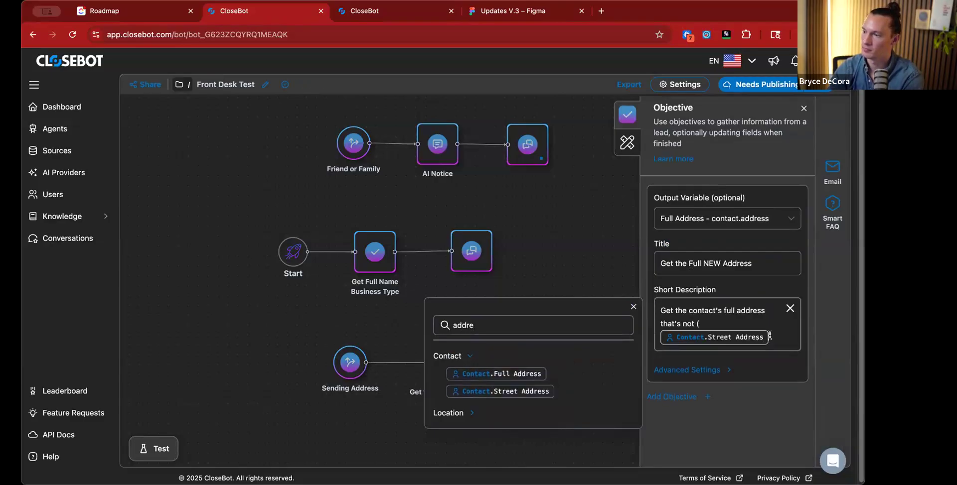
{"action": "left_click", "coordinate": [633, 307]}
{"action": "left_click", "coordinate": [582, 385]}
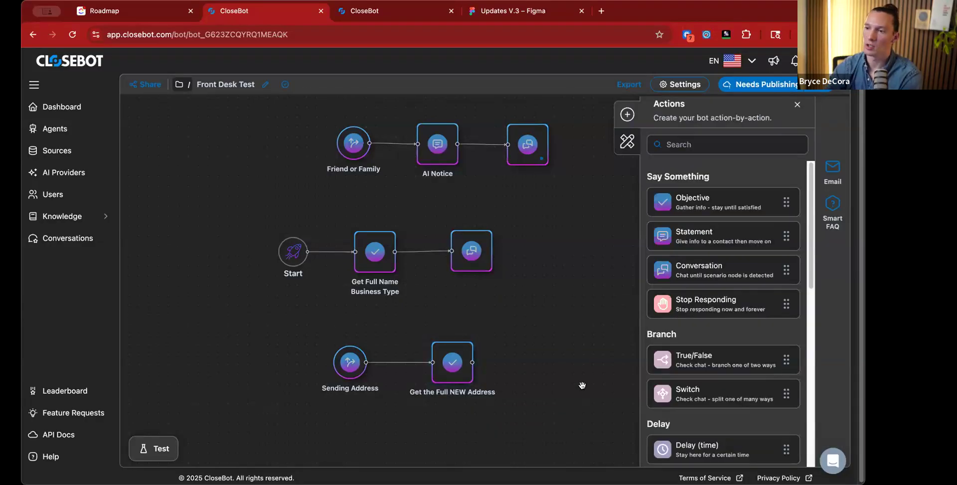
Review the settings of the Sending Address scenario and its address objective, and look over the whole flow
{"action": "left_click", "coordinate": [350, 362]}
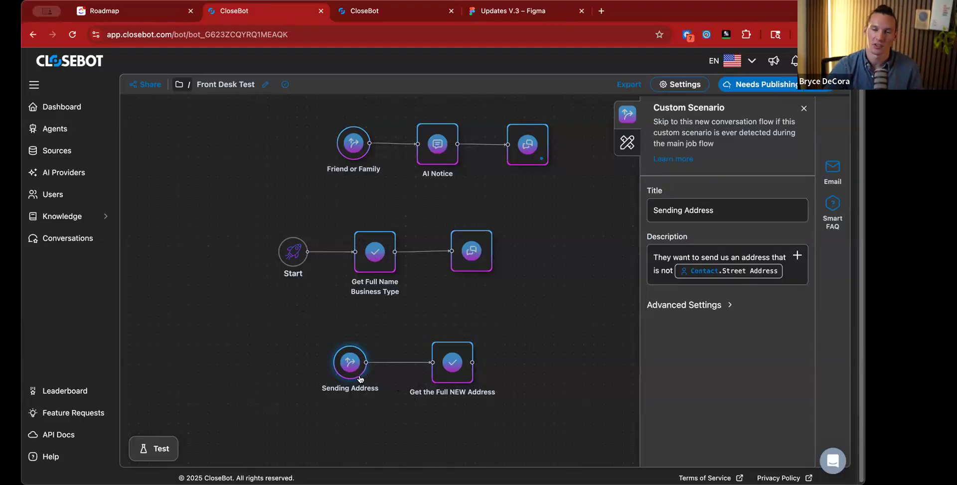
{"action": "left_click", "coordinate": [450, 362]}
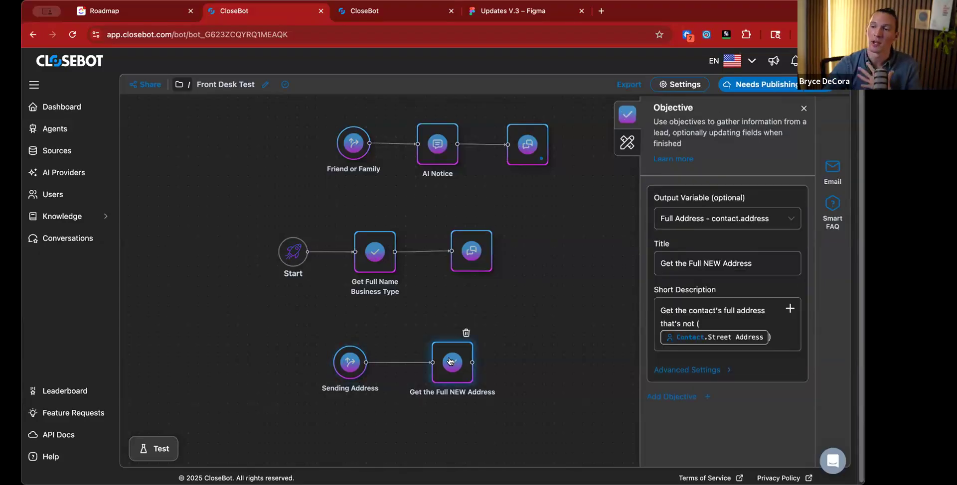
{"action": "scroll", "coordinate": [389, 316], "scroll_direction": "right", "scroll_amount": 5}
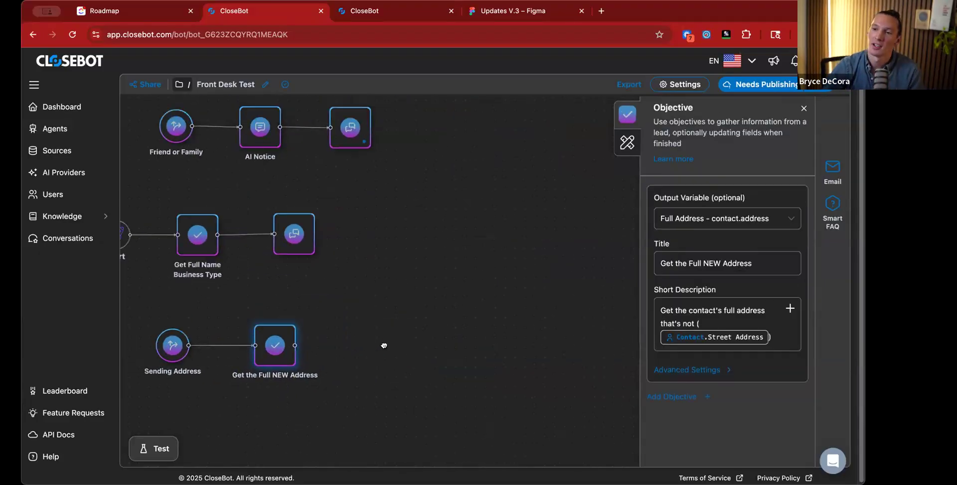
{"action": "scroll", "coordinate": [415, 368], "scroll_direction": "up", "scroll_amount": 2}
{"action": "scroll", "coordinate": [414, 368], "scroll_direction": "left", "scroll_amount": 2}
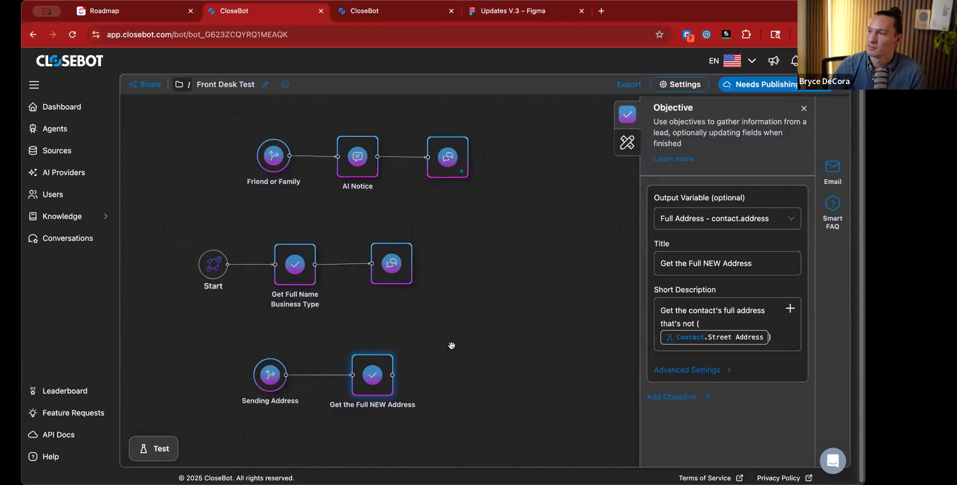